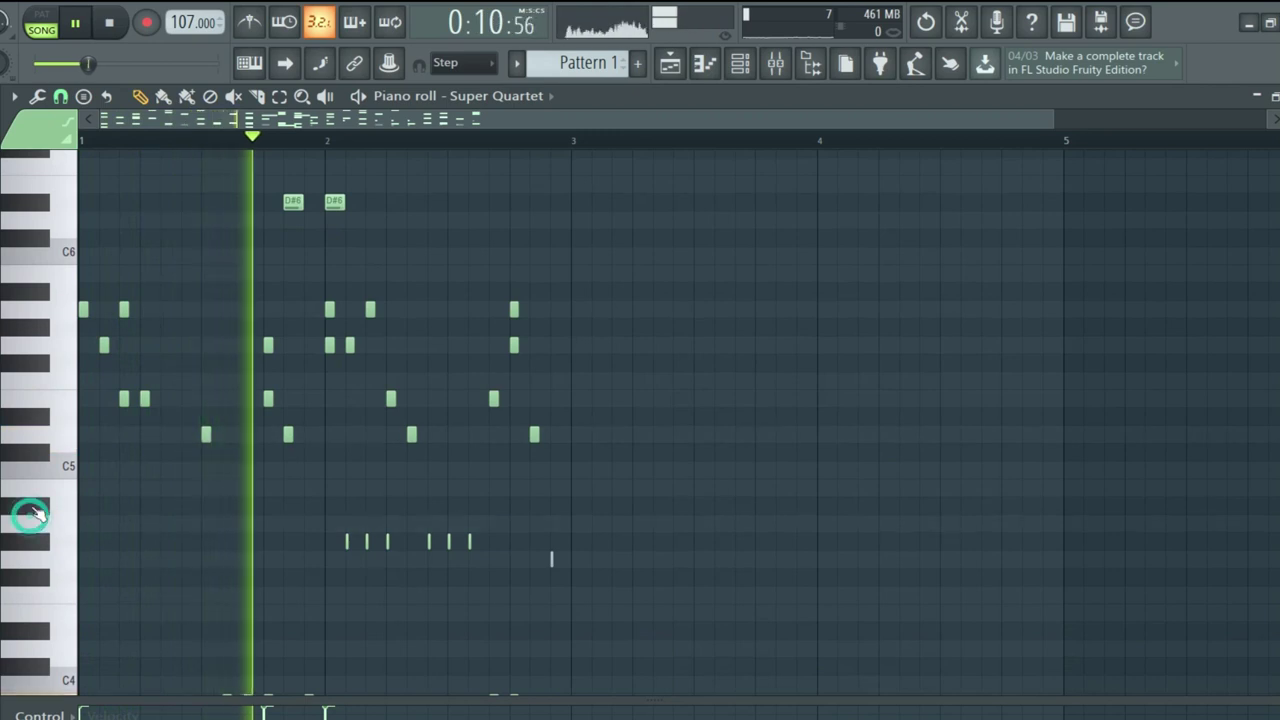
Step: Review the Super Quartet notes of Pattern 1 in the piano roll during playback, including the lower octaves
left_click(42, 530)
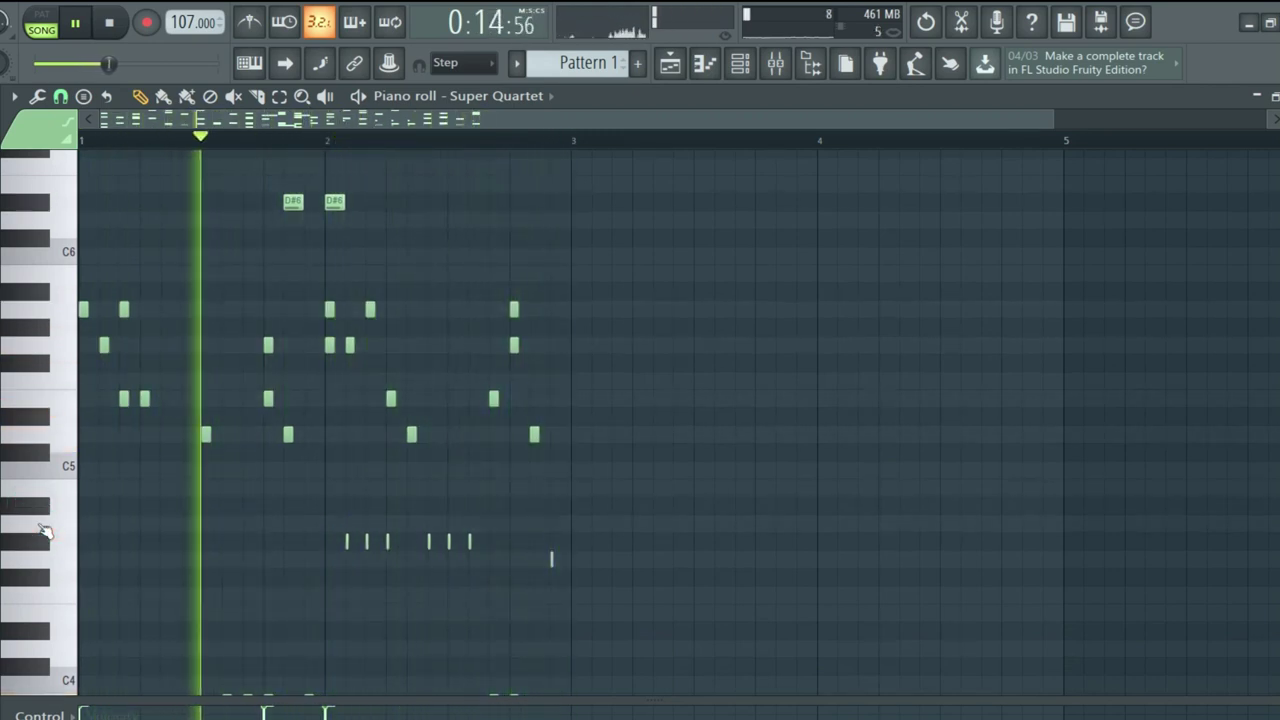
left_click(513, 519)
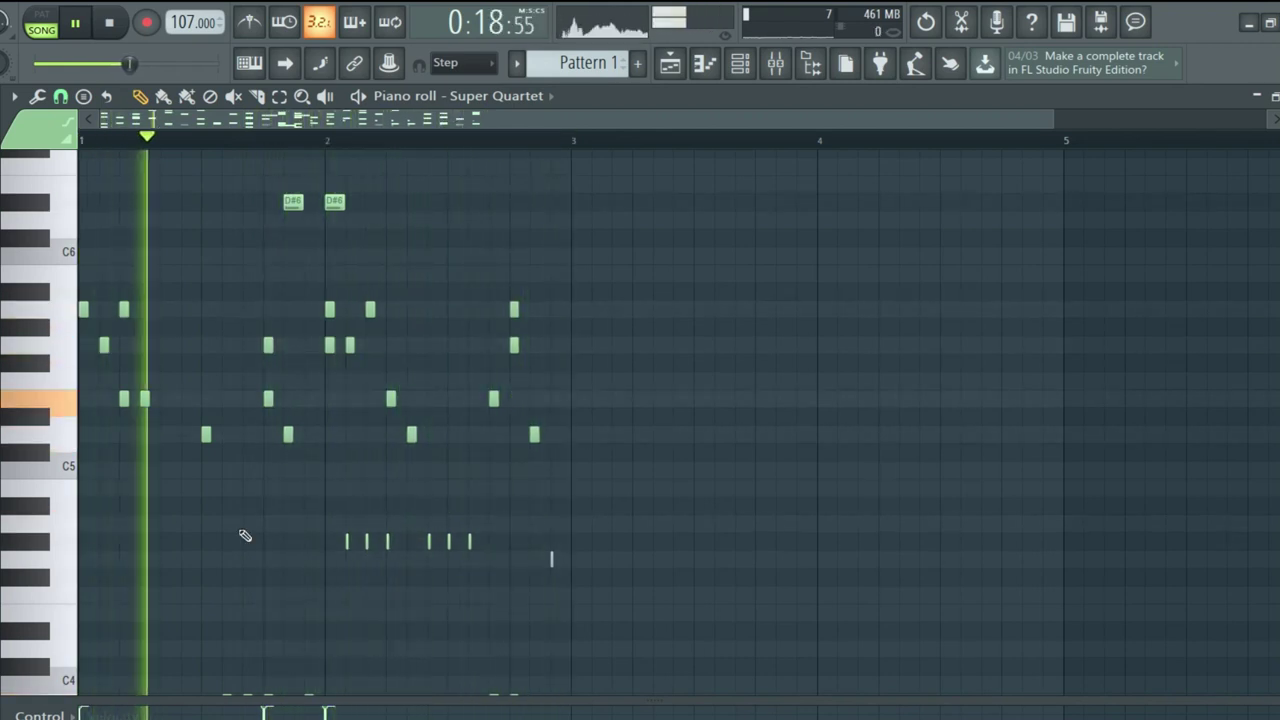
scroll(69, 560, "down", 3)
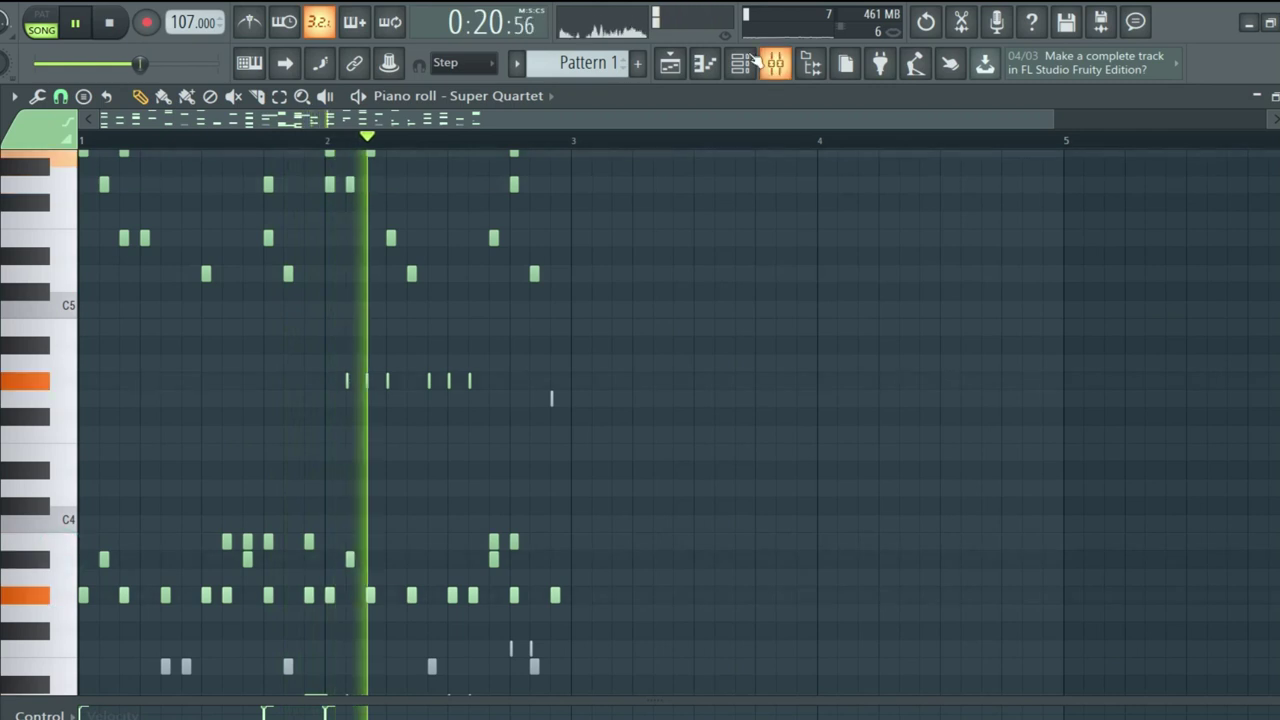
Step: Open Pattern 2 from the playlist in the piano roll, restart playback from the beginning and examine its notes
left_click(667, 63)
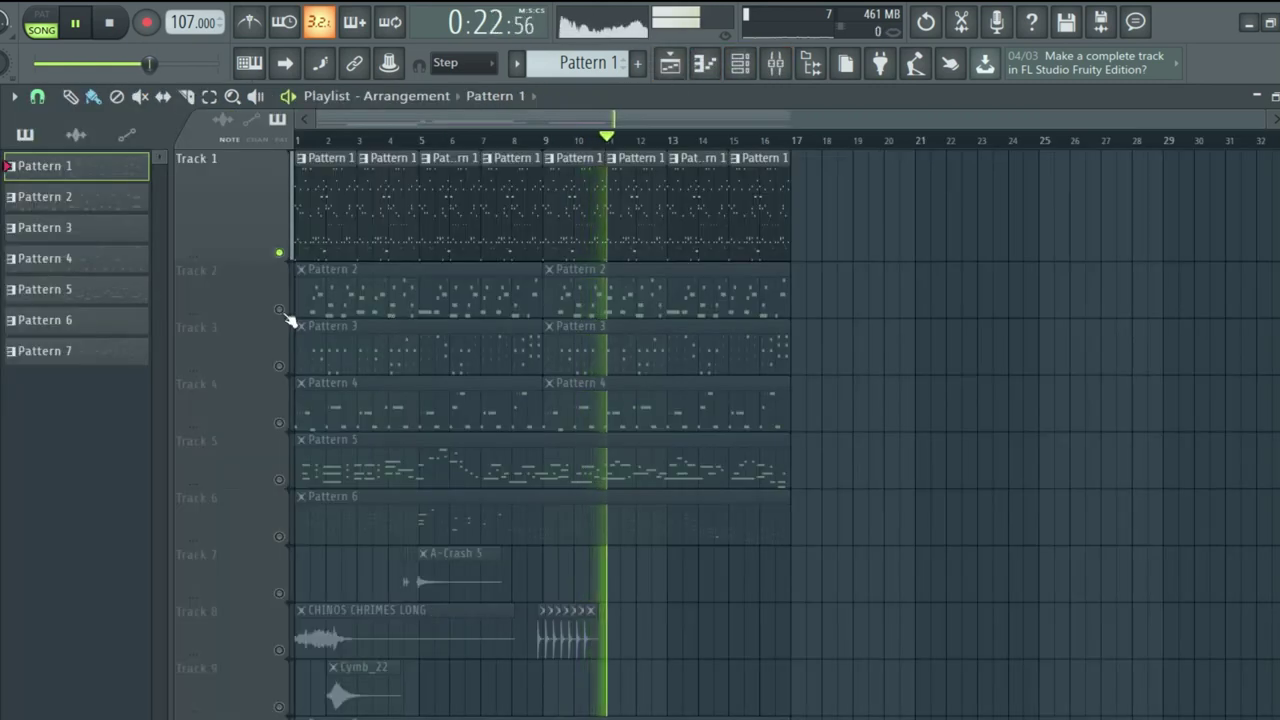
double_click(323, 294)
left_click(108, 24)
left_click(75, 22)
scroll(343, 379, "up", 3)
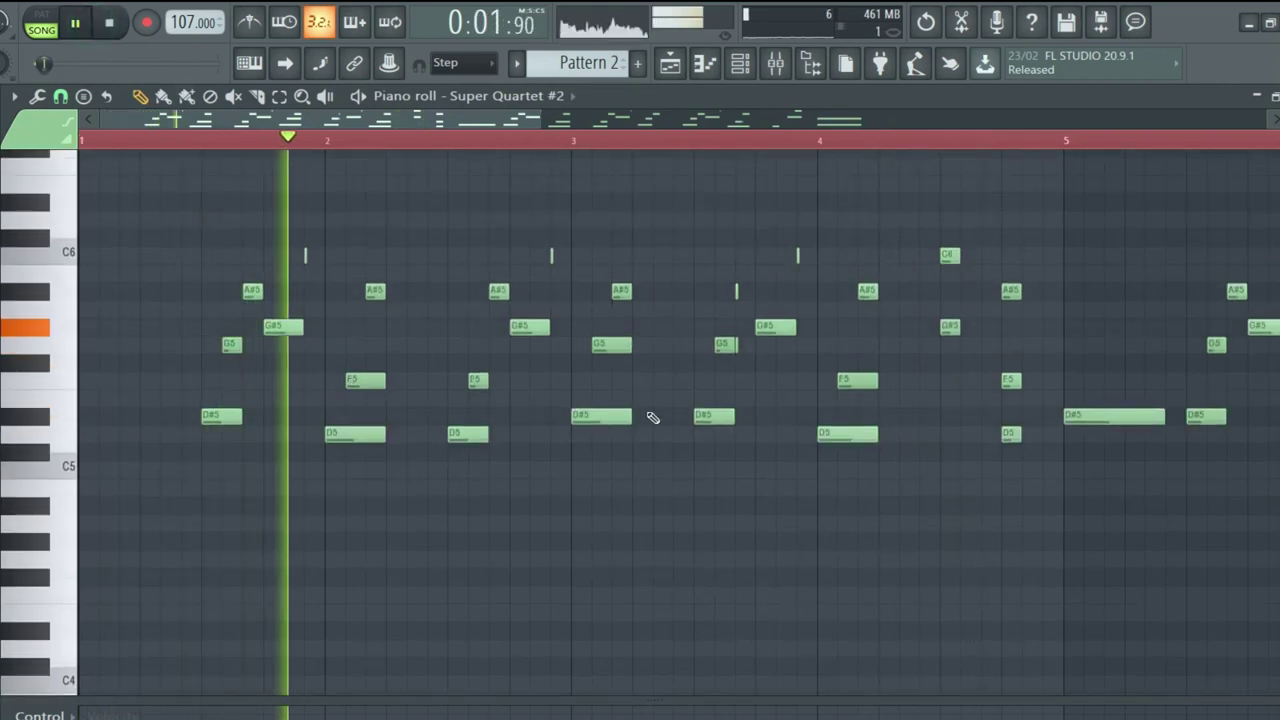
scroll(497, 145, "down", 1)
scroll(497, 145, "down", 2)
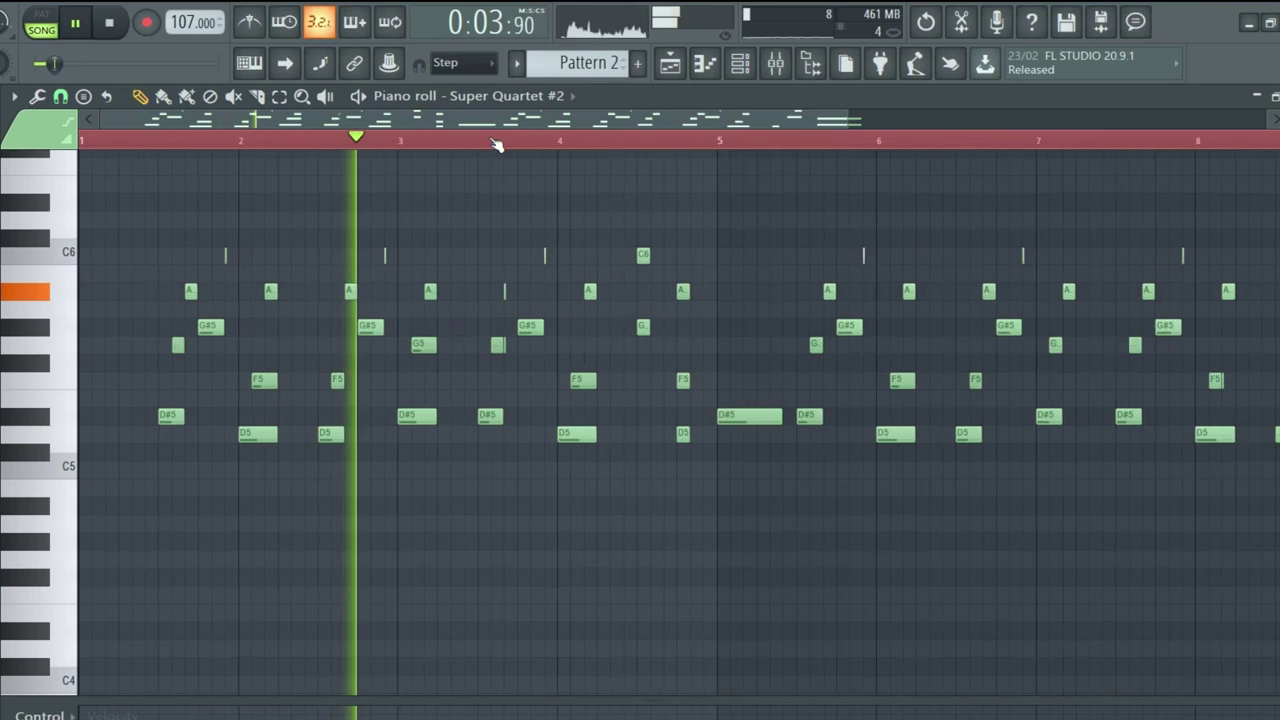
scroll(497, 145, "down", 2)
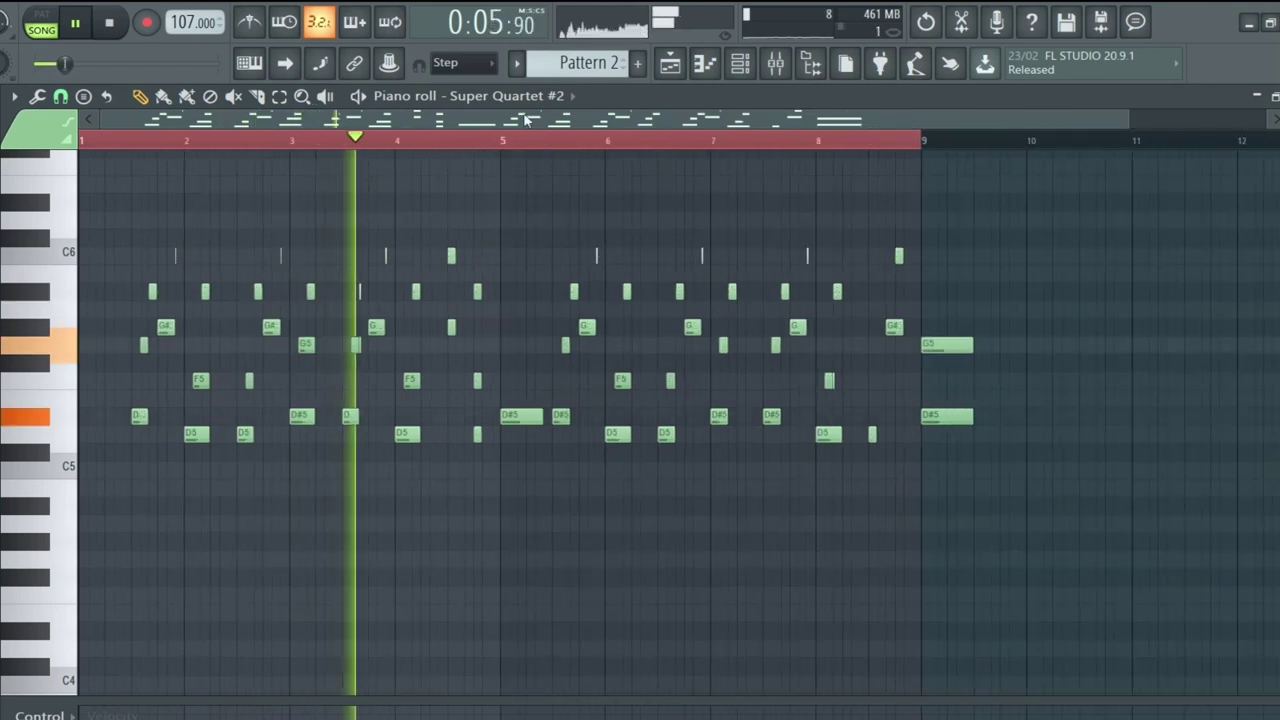
Step: Delete the G5 and D#5 notes that start at bar 9 of Pattern 2
left_click(671, 66)
double_click(352, 296)
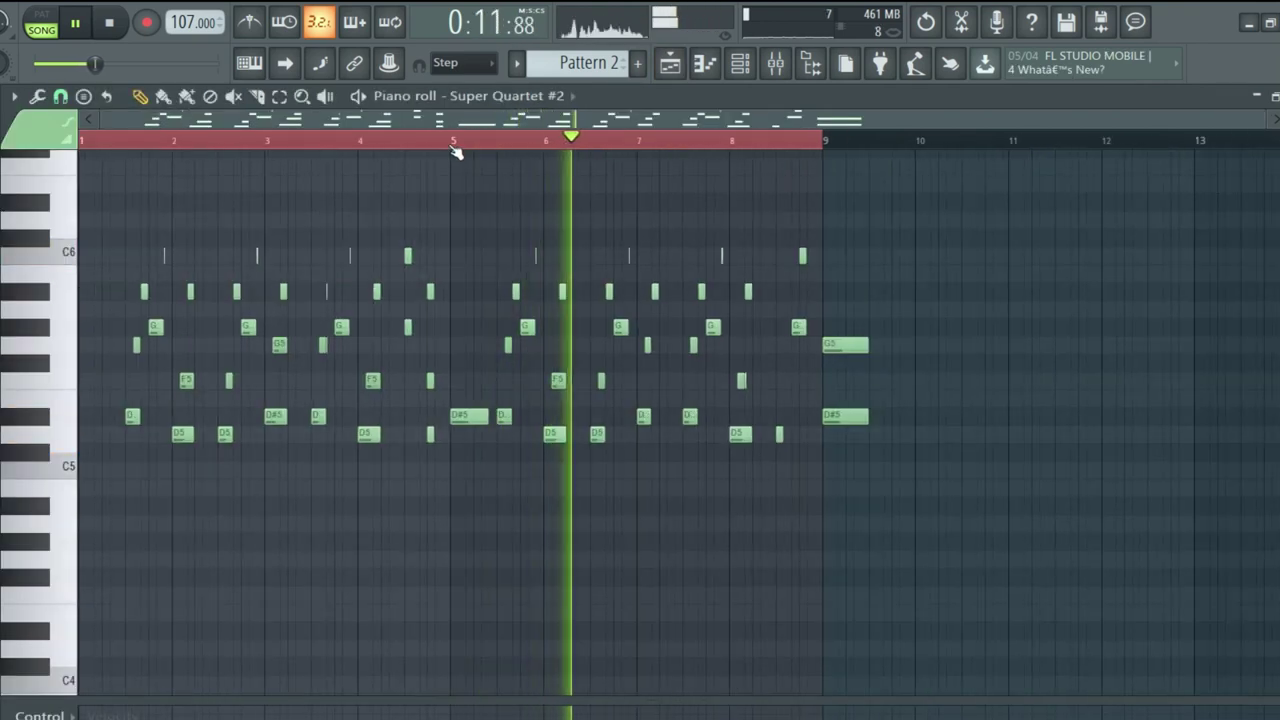
right_click(846, 345)
right_click(846, 415)
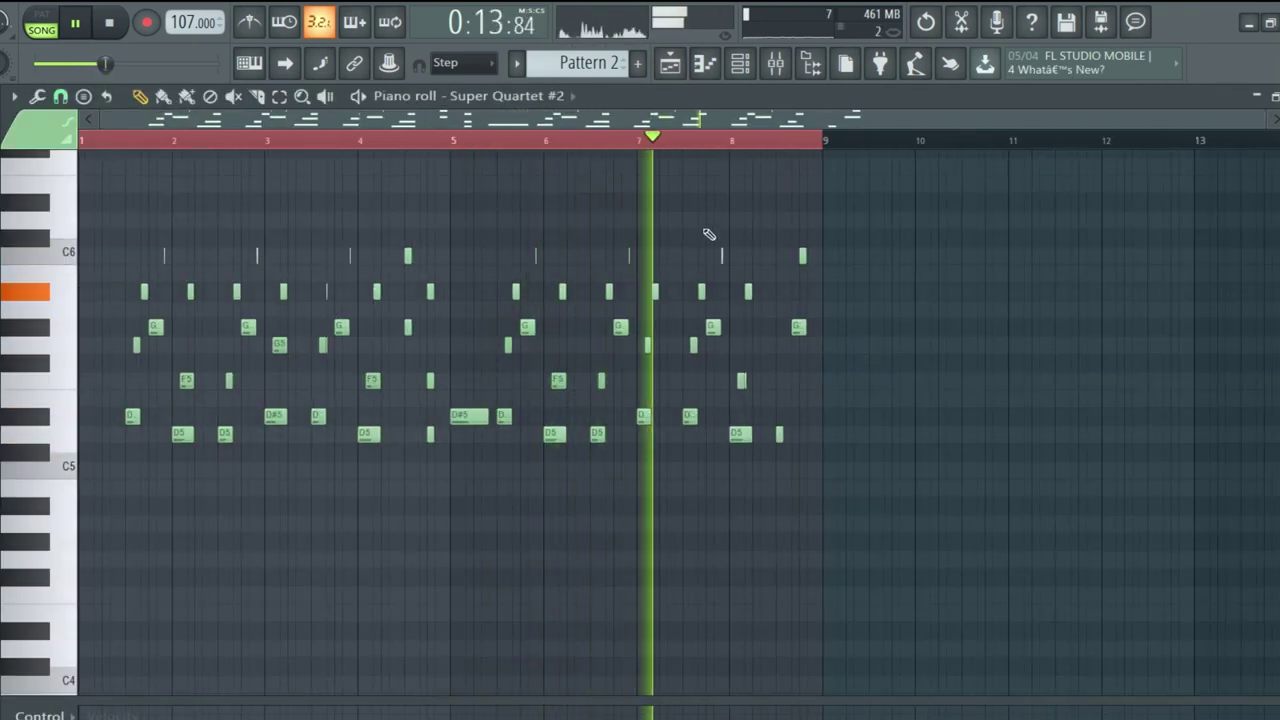
scroll(720, 145, "up", 2)
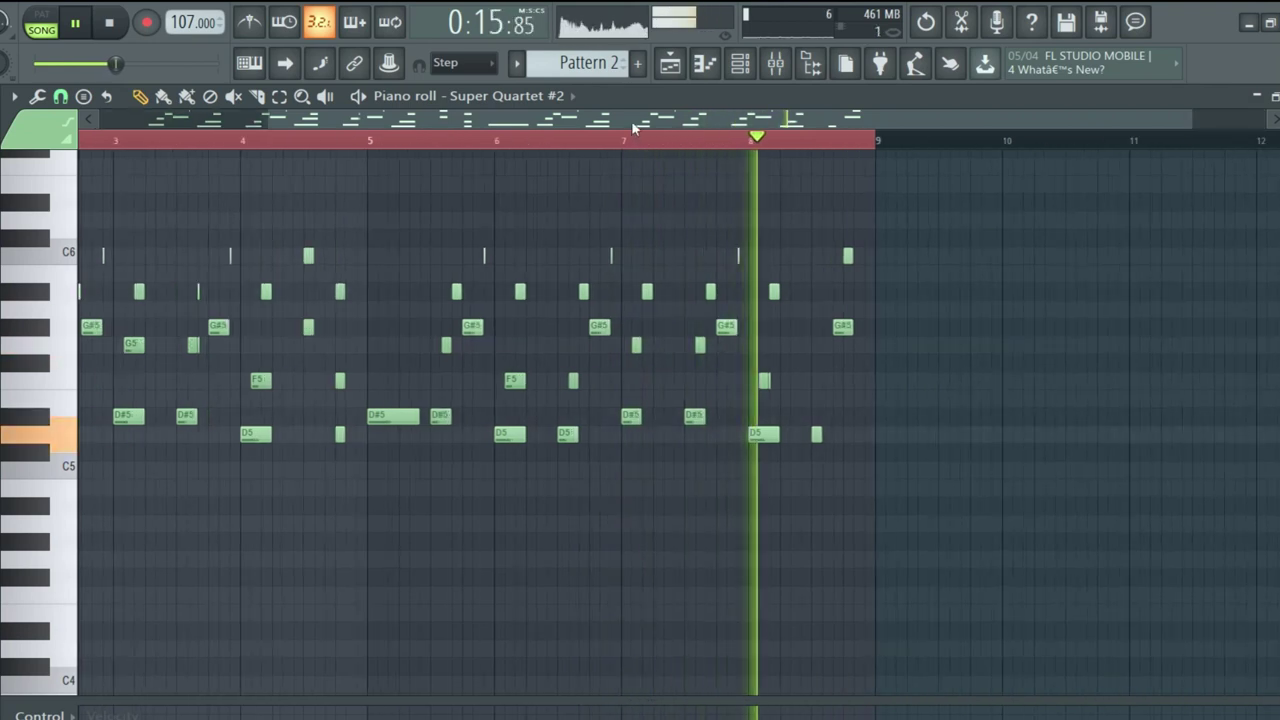
scroll(631, 118, "left", 2)
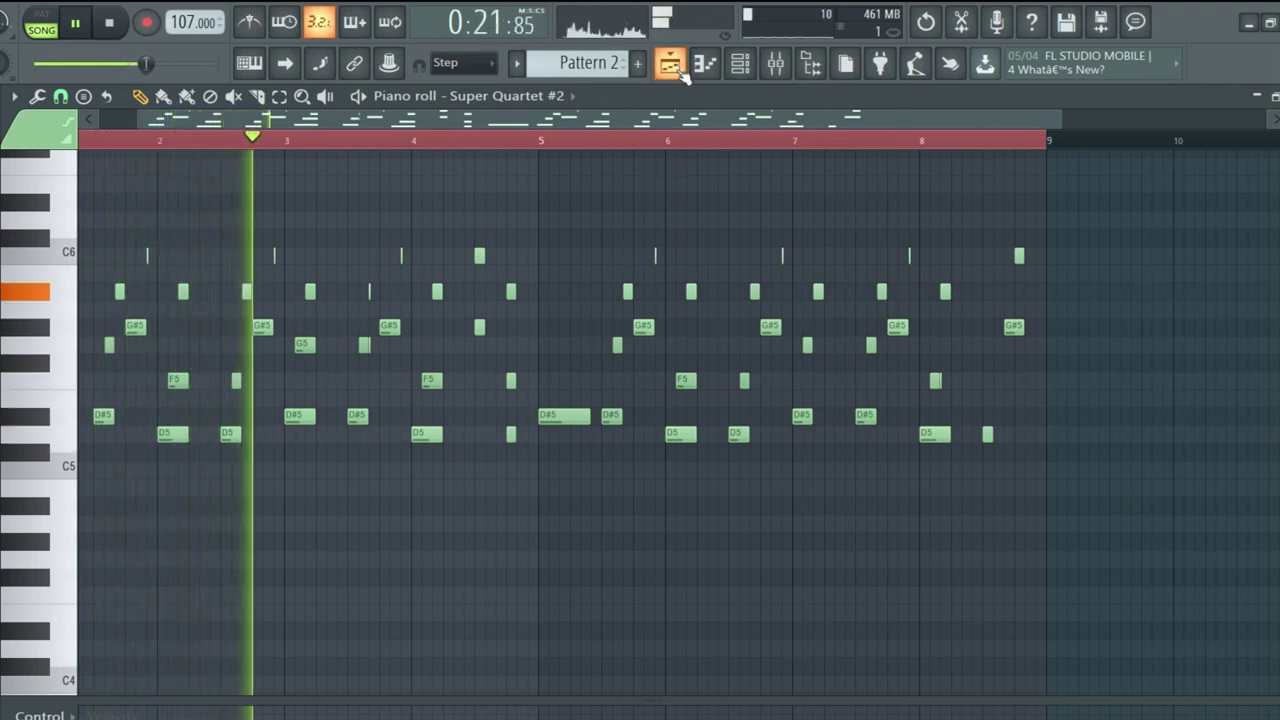
Step: Stop playback and audition the instrument's notes across the piano roll keyboard
left_click(109, 22)
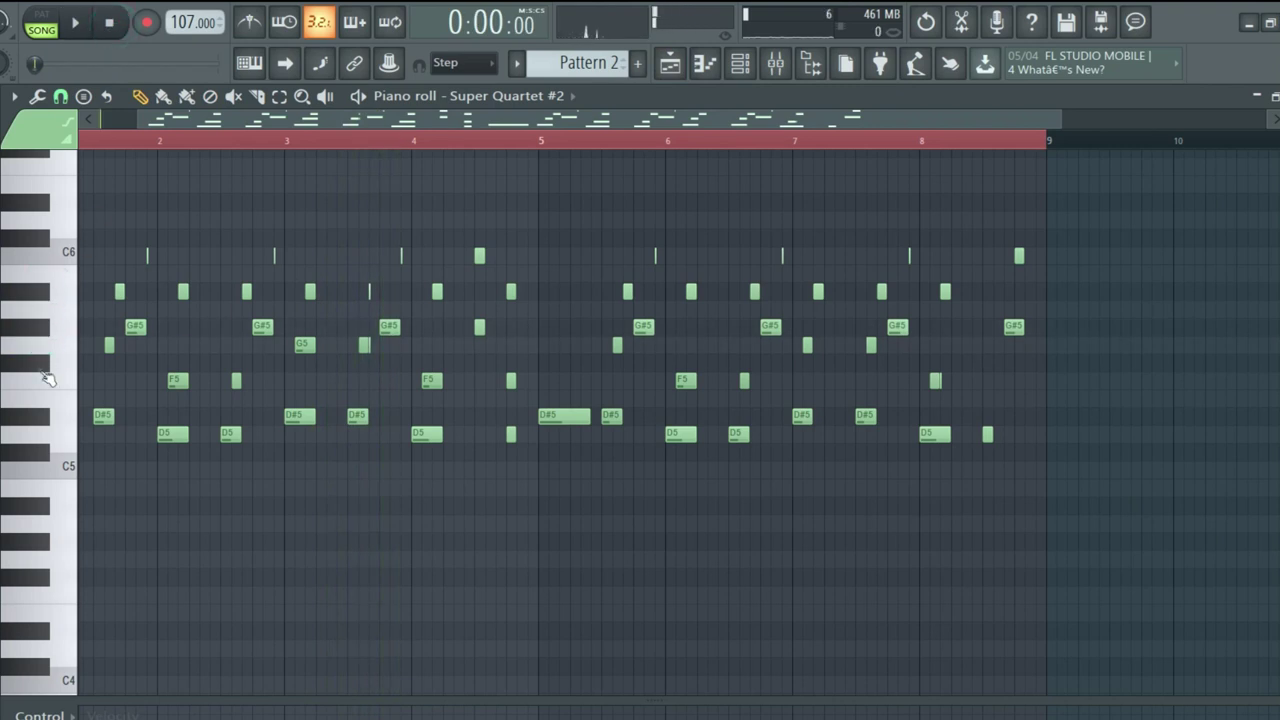
left_click_drag(65, 618, 63, 577)
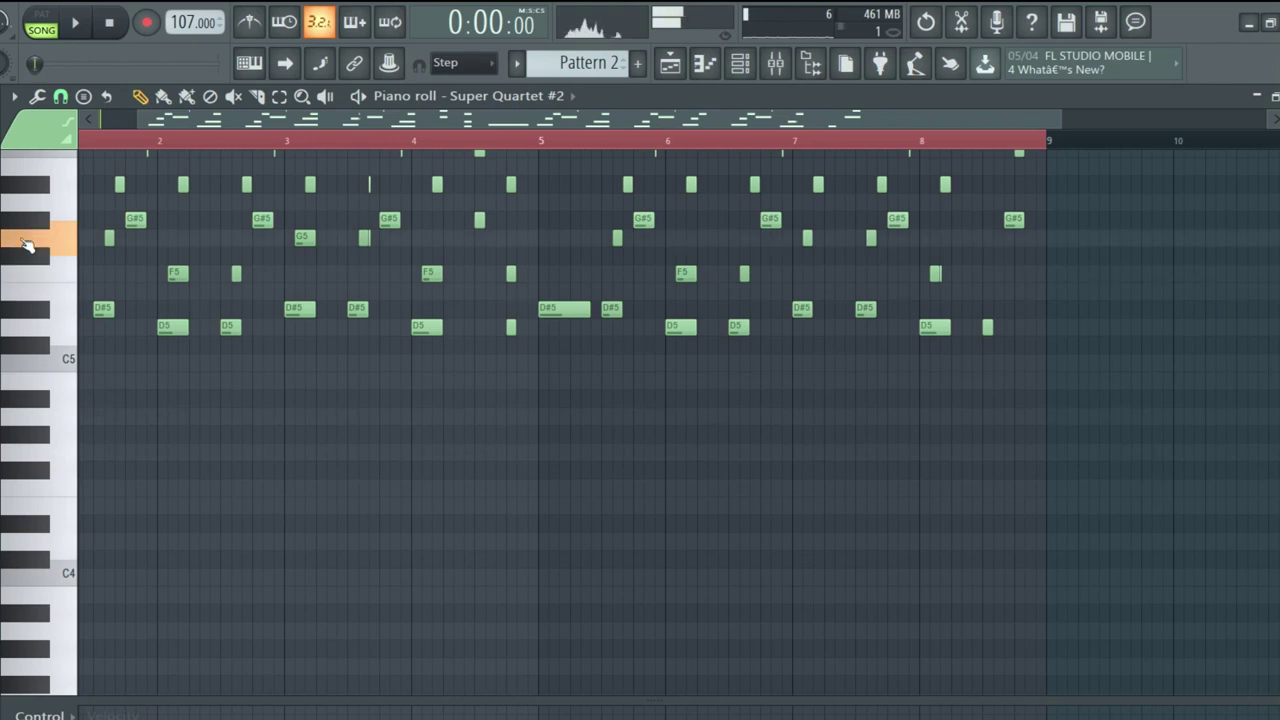
left_click_drag(30, 226, 43, 294)
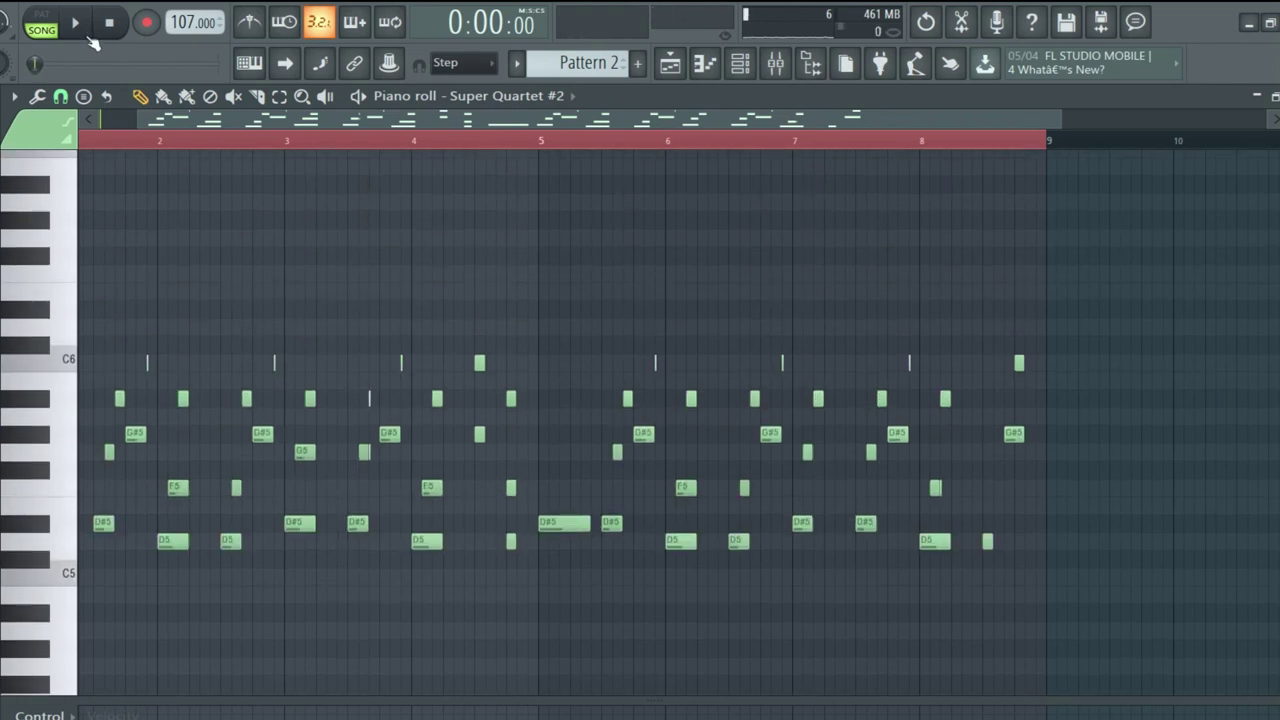
Step: Solo Track 2 in the playlist, play Pattern 2 on its own in the piano roll, and stop playback
left_click(672, 63)
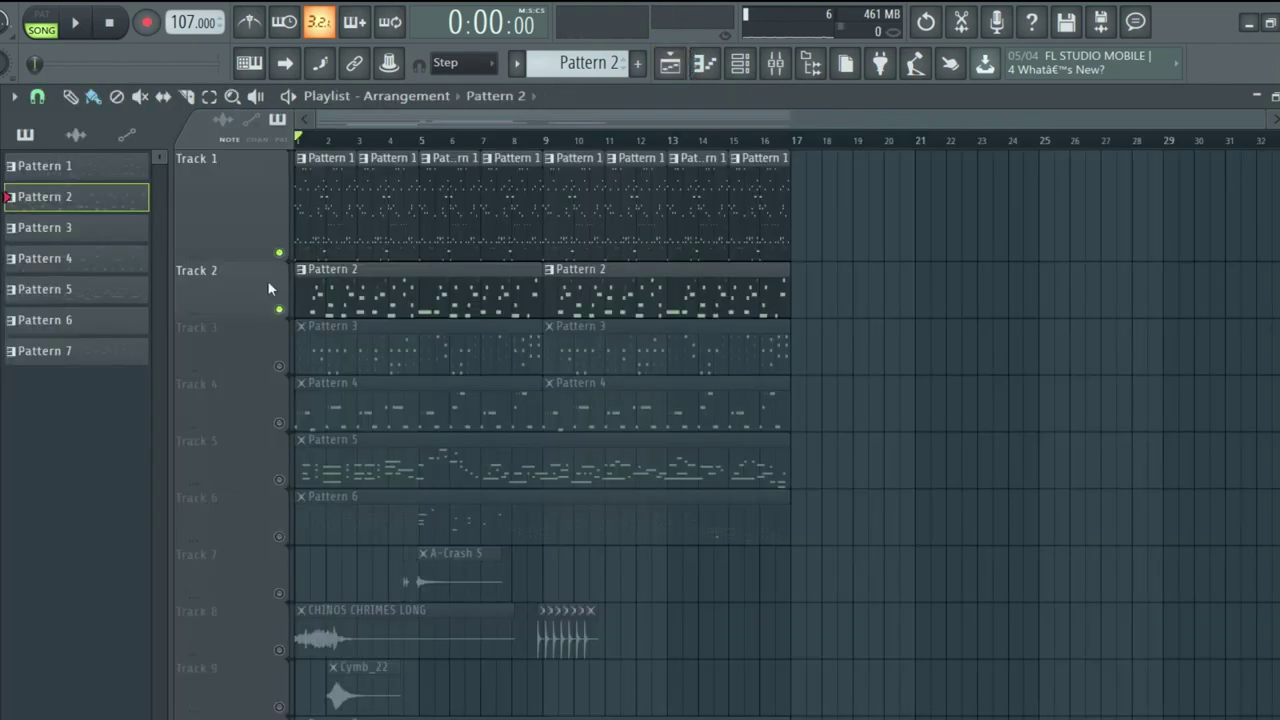
left_click(280, 310, "ctrl")
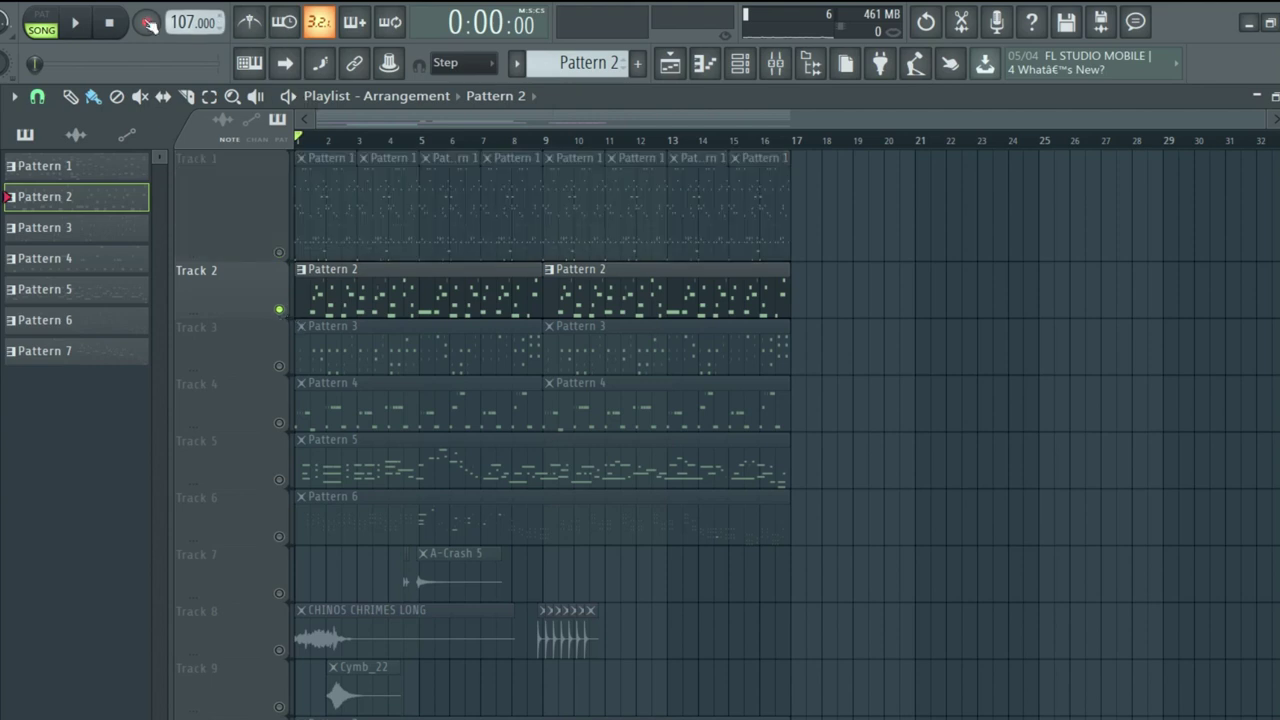
double_click(335, 310)
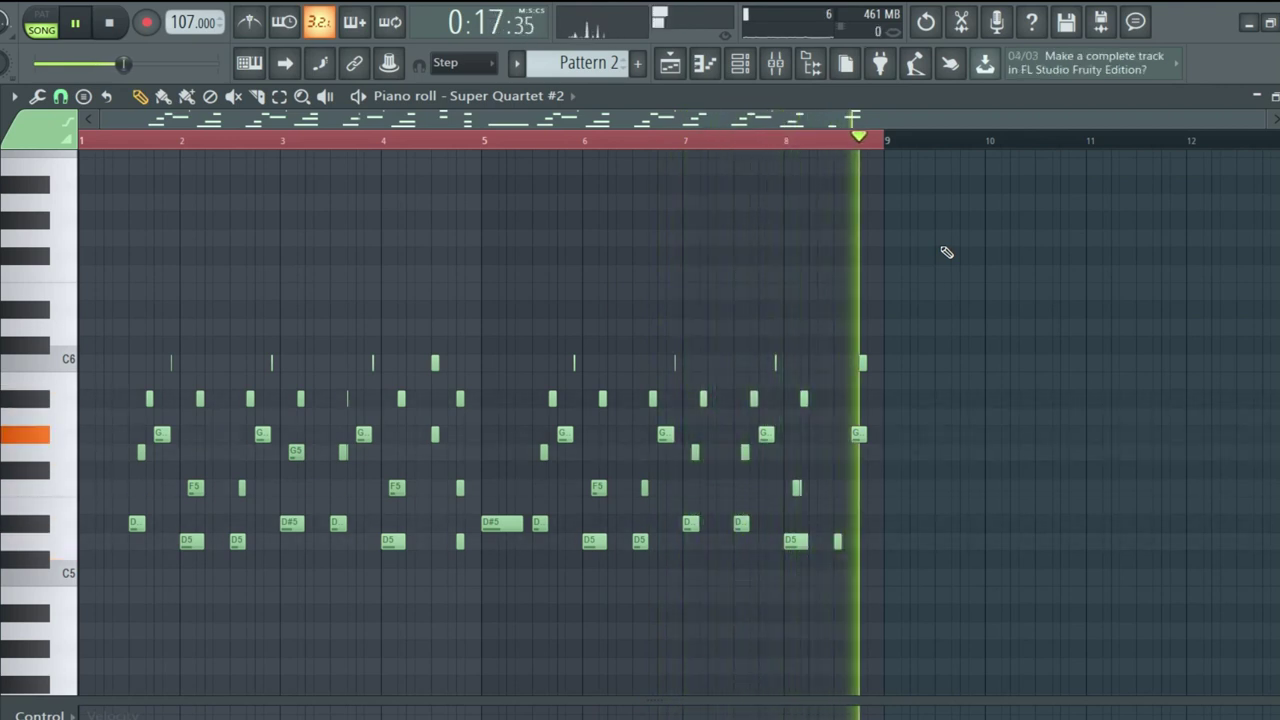
left_click(110, 23)
Step: Unmute Track 1 in the playlist, listen to it together with Track 2, and stop playback
left_click(668, 66)
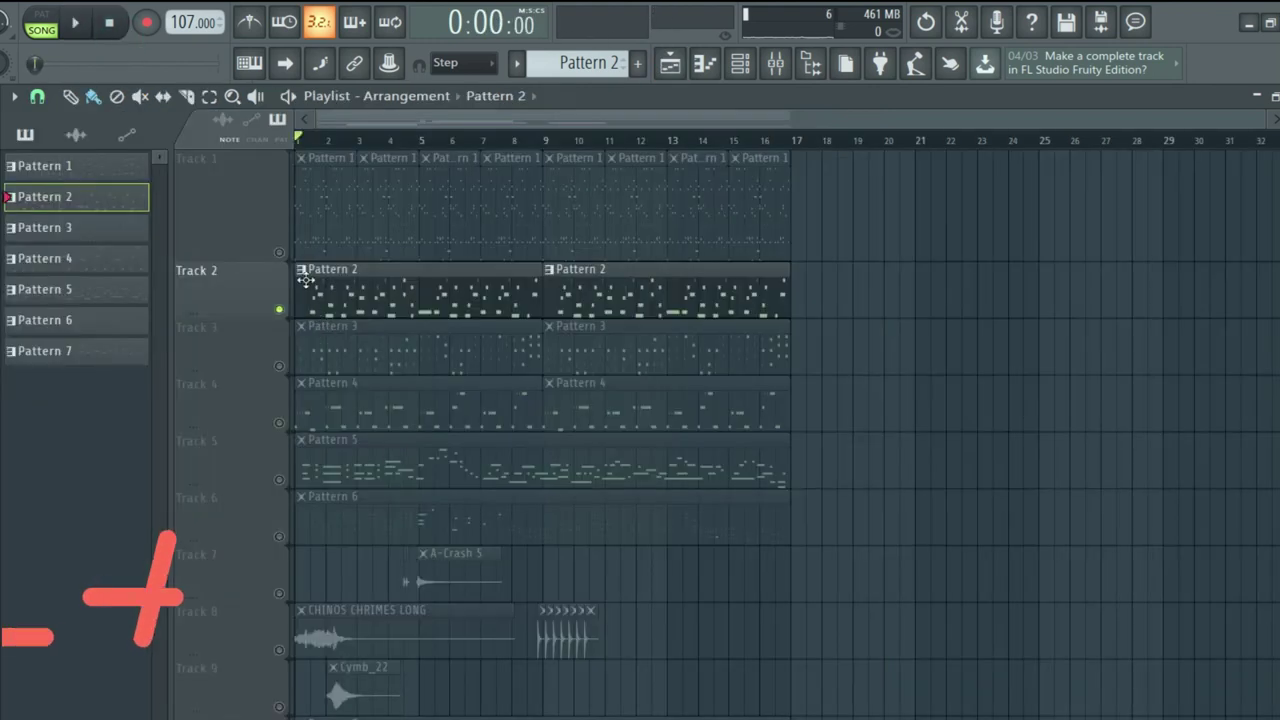
left_click(281, 254)
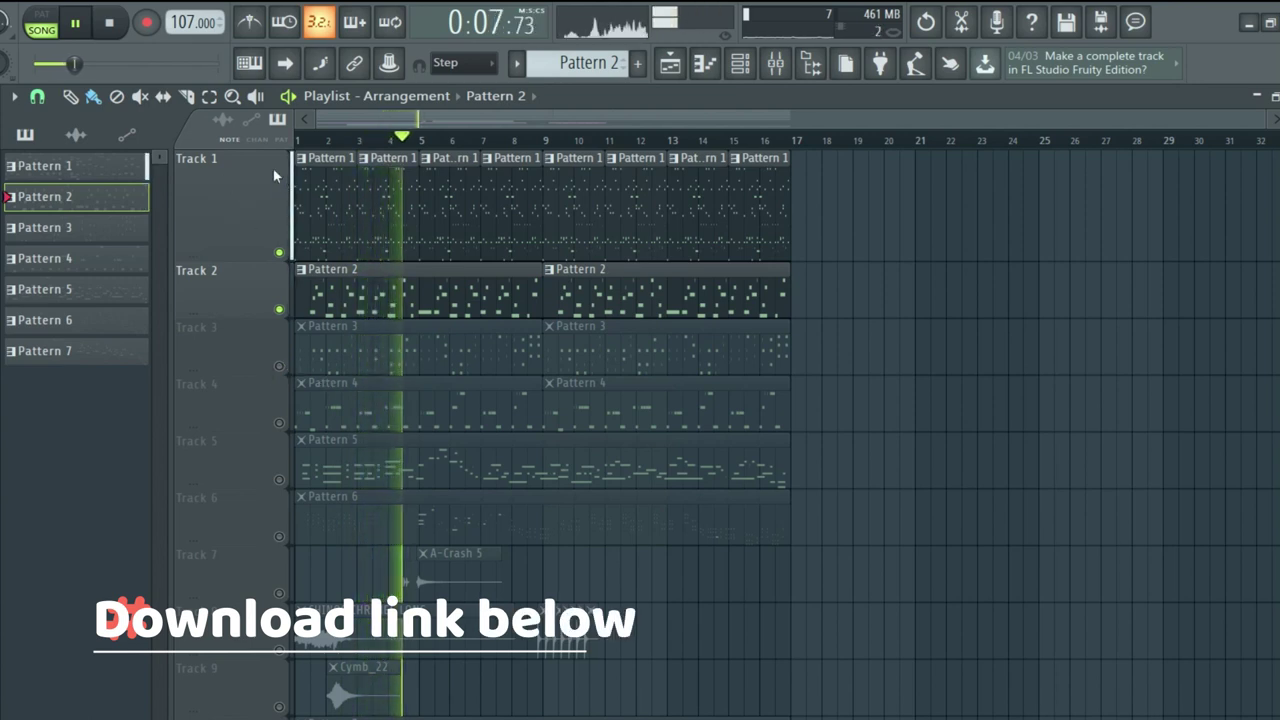
left_click(110, 23)
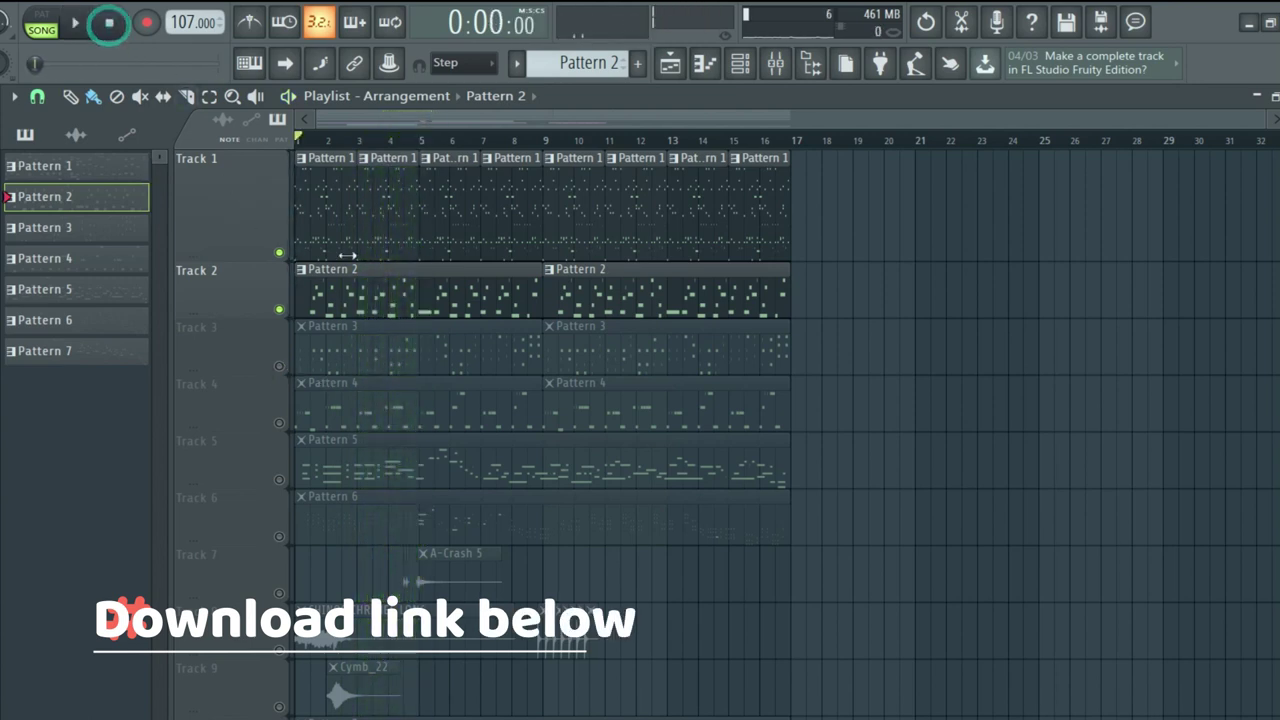
Step: Solo Track 3 and play Pattern 3 in the piano roll to review its Purity notes
right_click(281, 367)
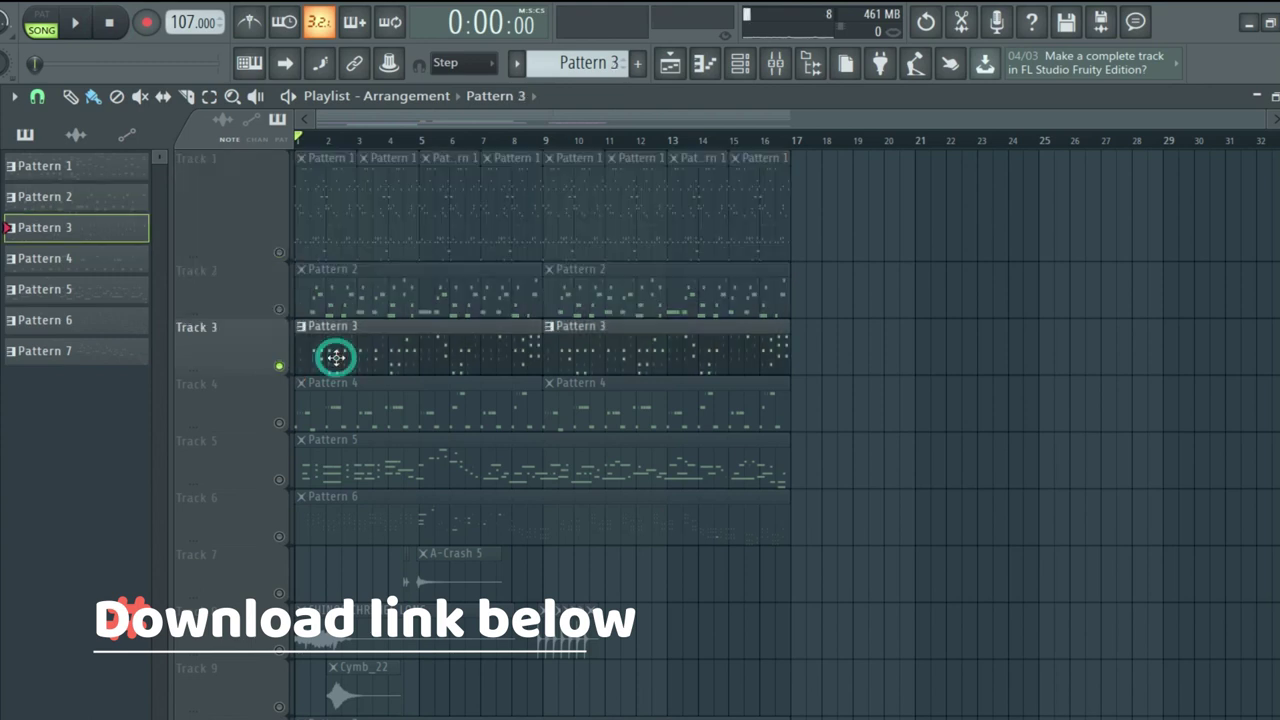
double_click(336, 357)
left_click(78, 26)
scroll(340, 190, "down", 3)
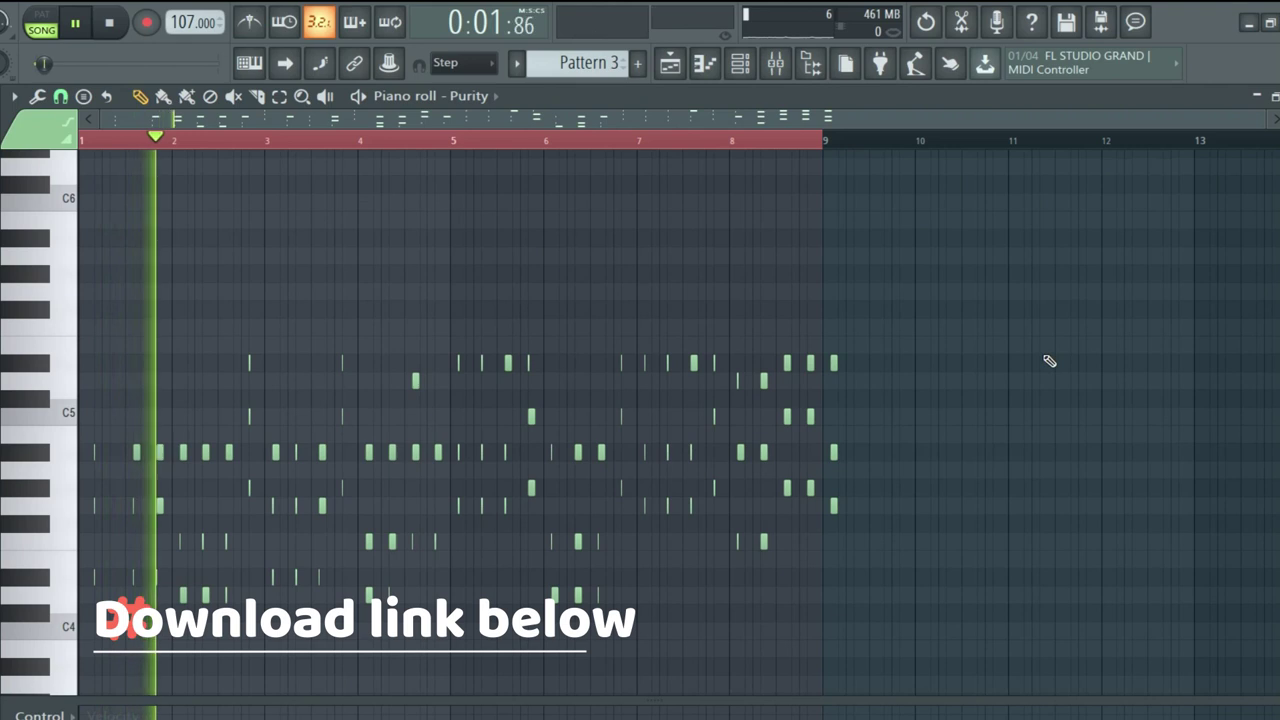
scroll(1046, 362, "down", 2)
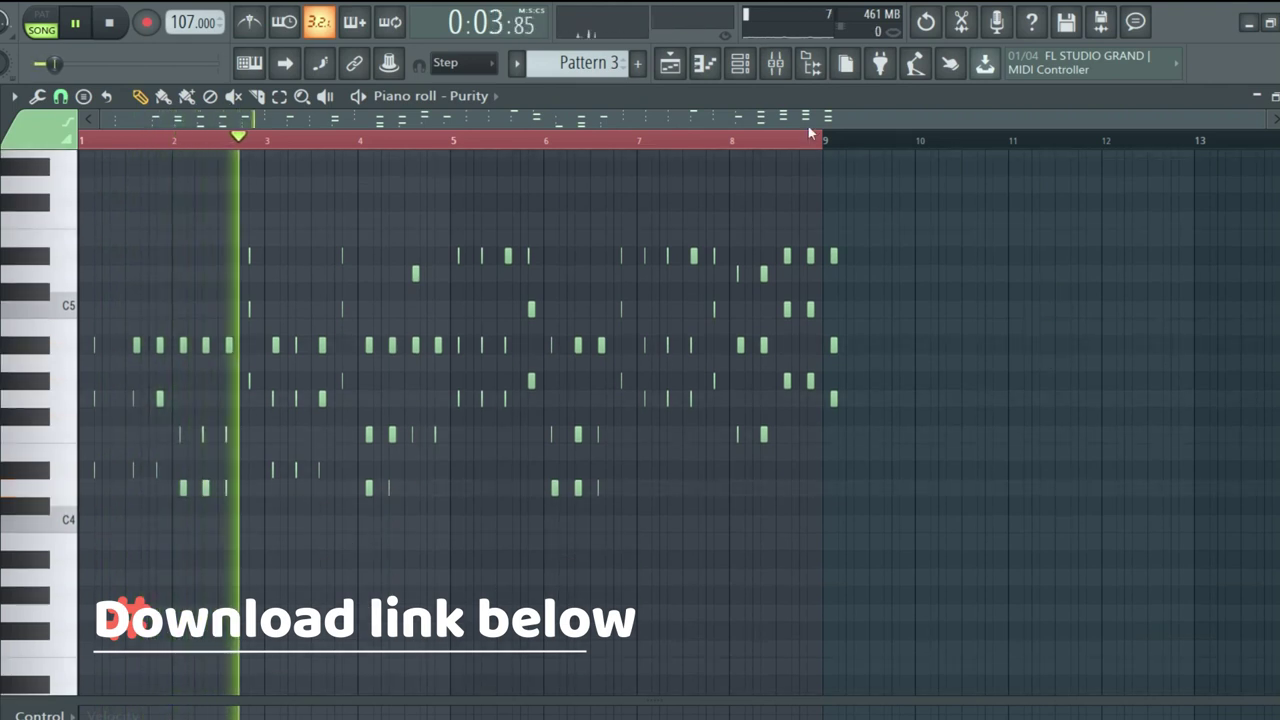
Step: Inspect the Purity instrument's Guitar & Pluck presets from the channel rack, then close the plugin and the rack
left_click(739, 65)
left_click(329, 316)
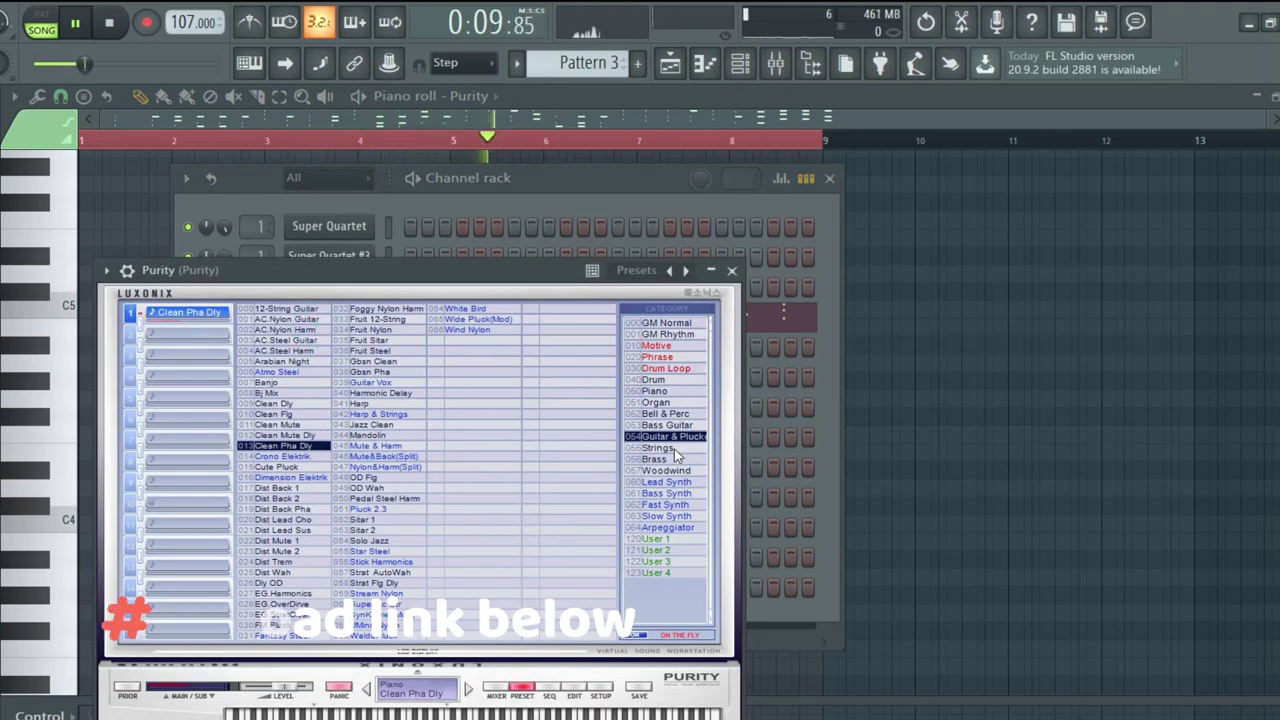
left_click(732, 271)
key("F6")
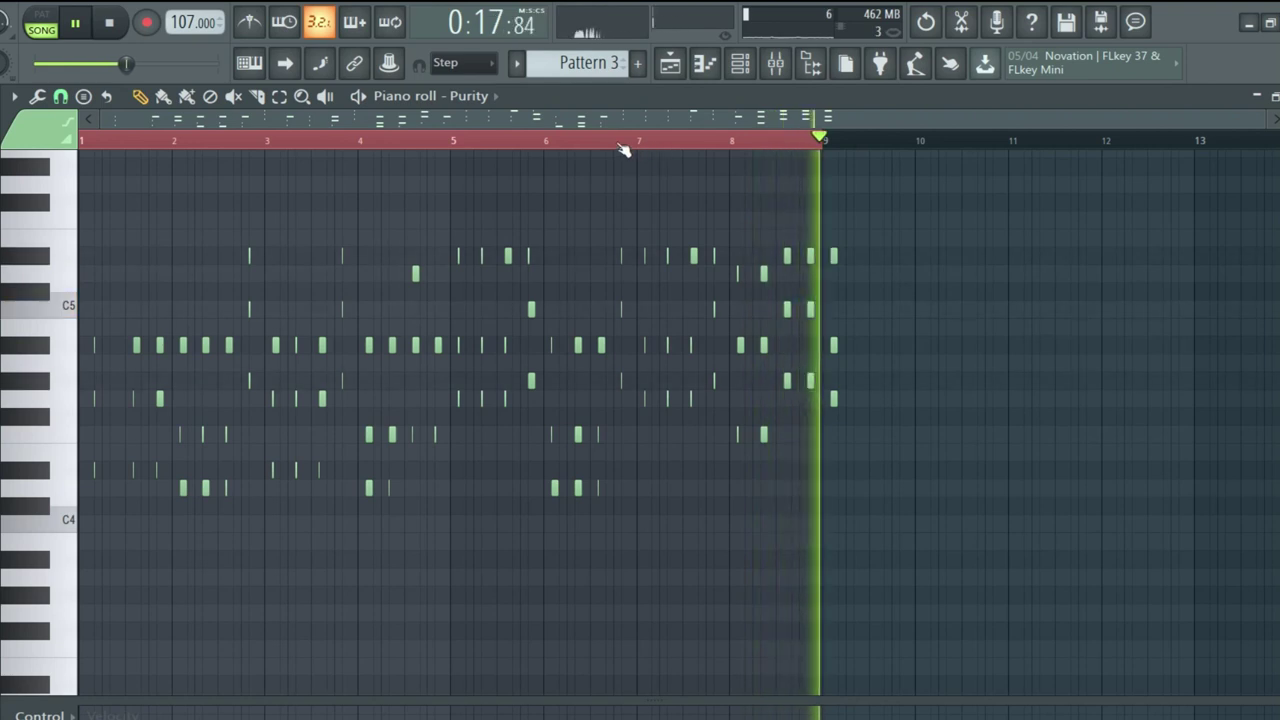
Step: Unmute Tracks 2 and 1 in the playlist to hear them together with Track 3
left_click(670, 63)
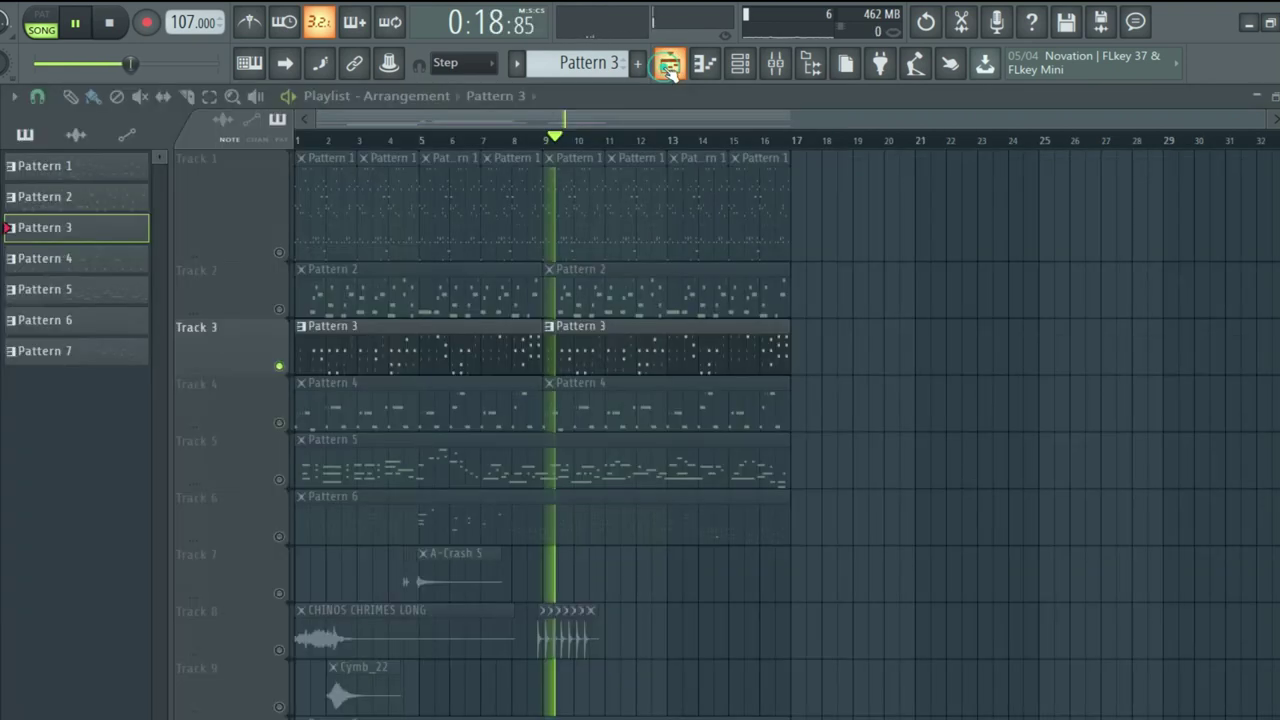
left_click(280, 309)
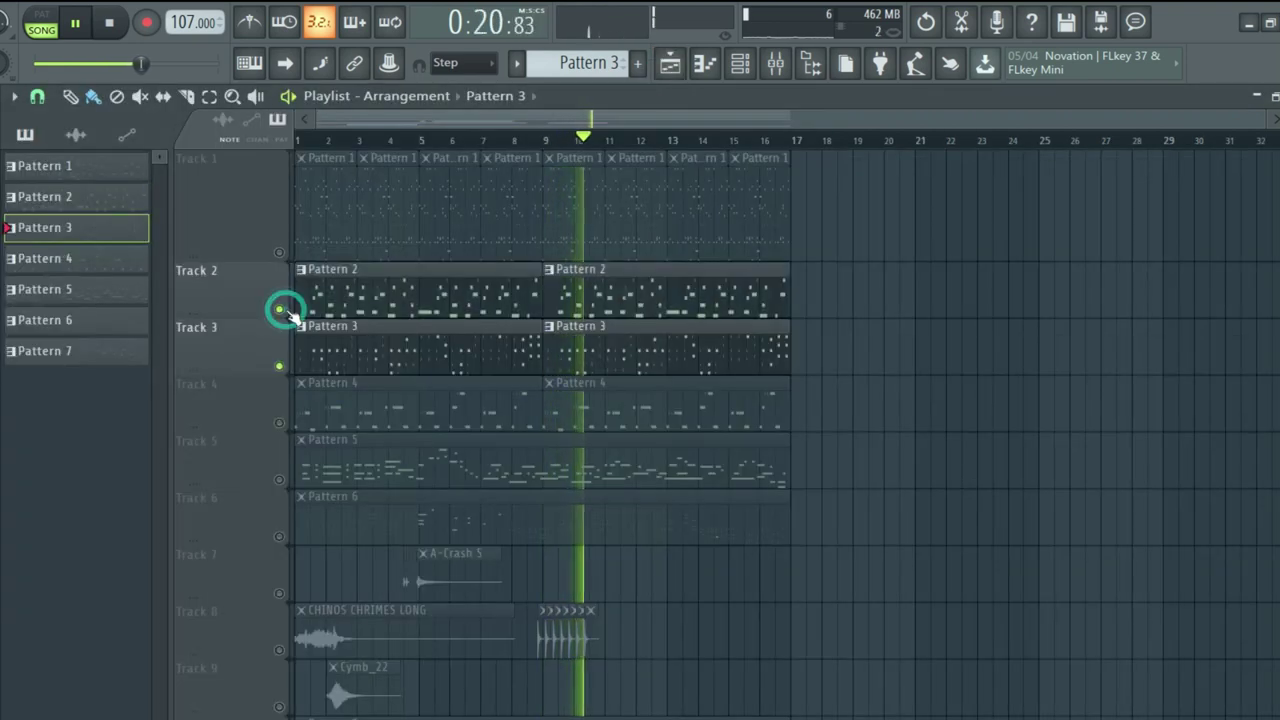
left_click(279, 252)
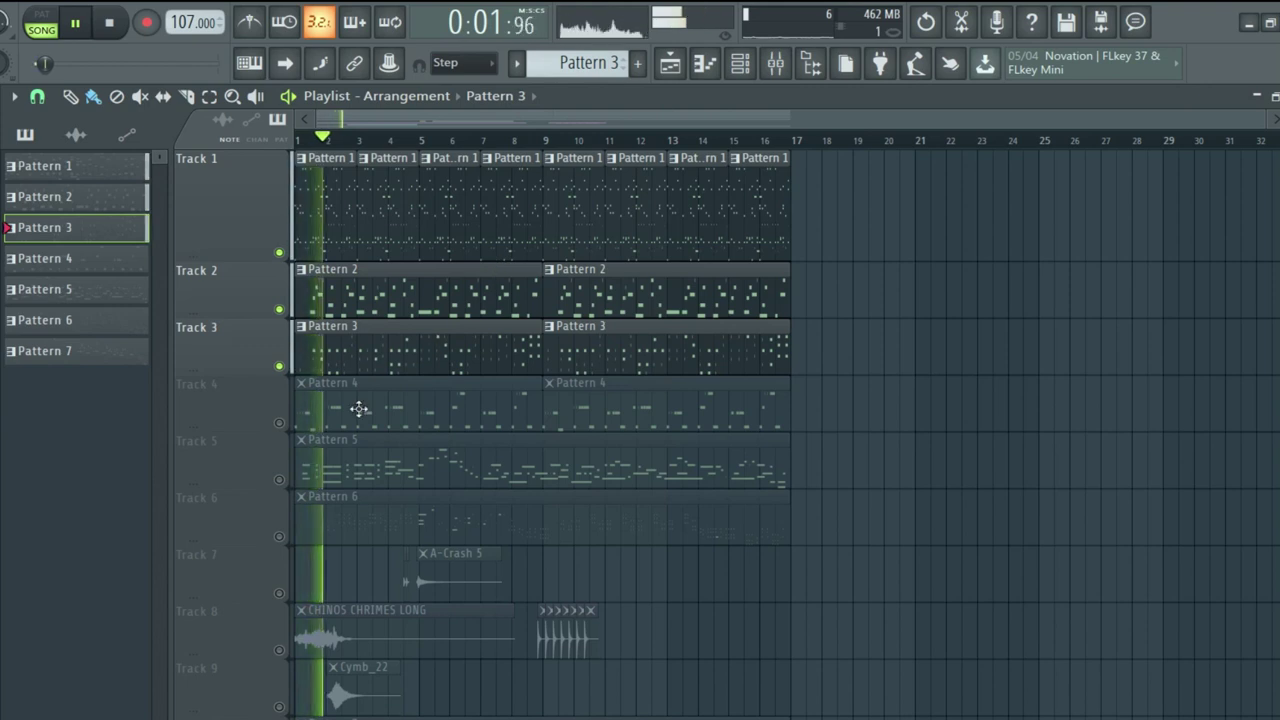
Step: Solo Track 4 and open Pattern 4 in the piano roll to review its reFX Nexus notes during playback
right_click(280, 423)
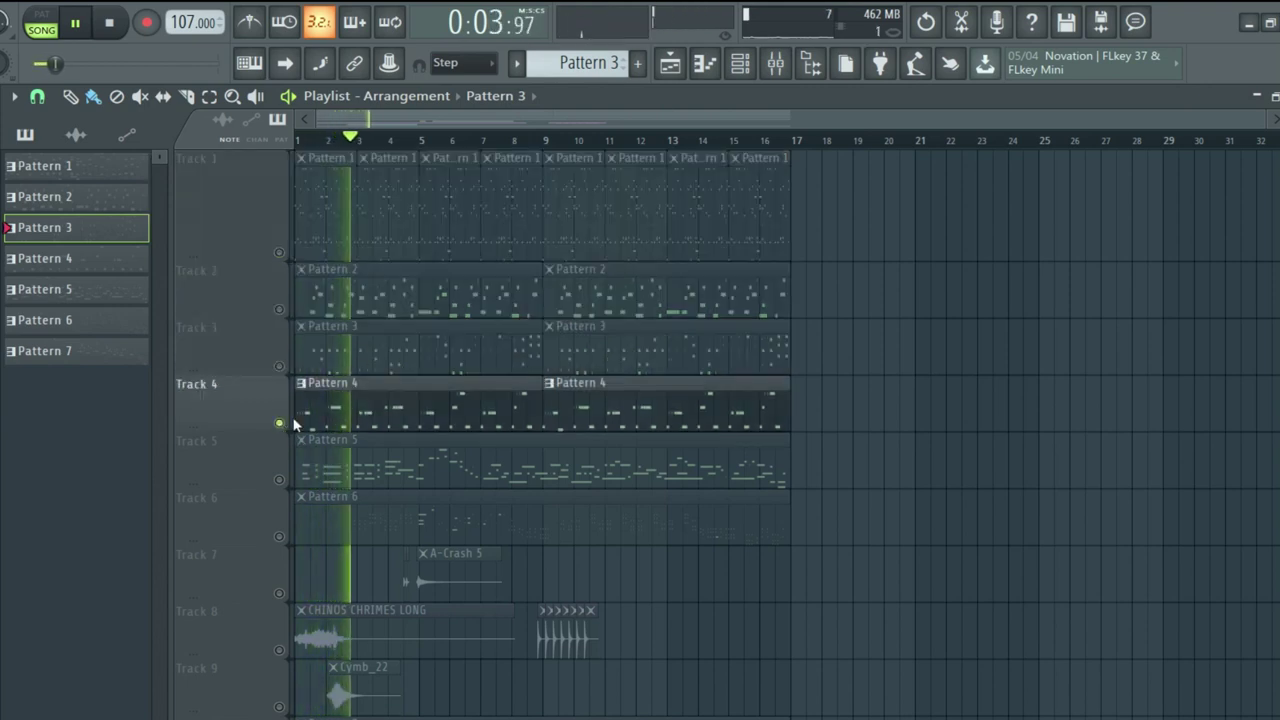
double_click(338, 414)
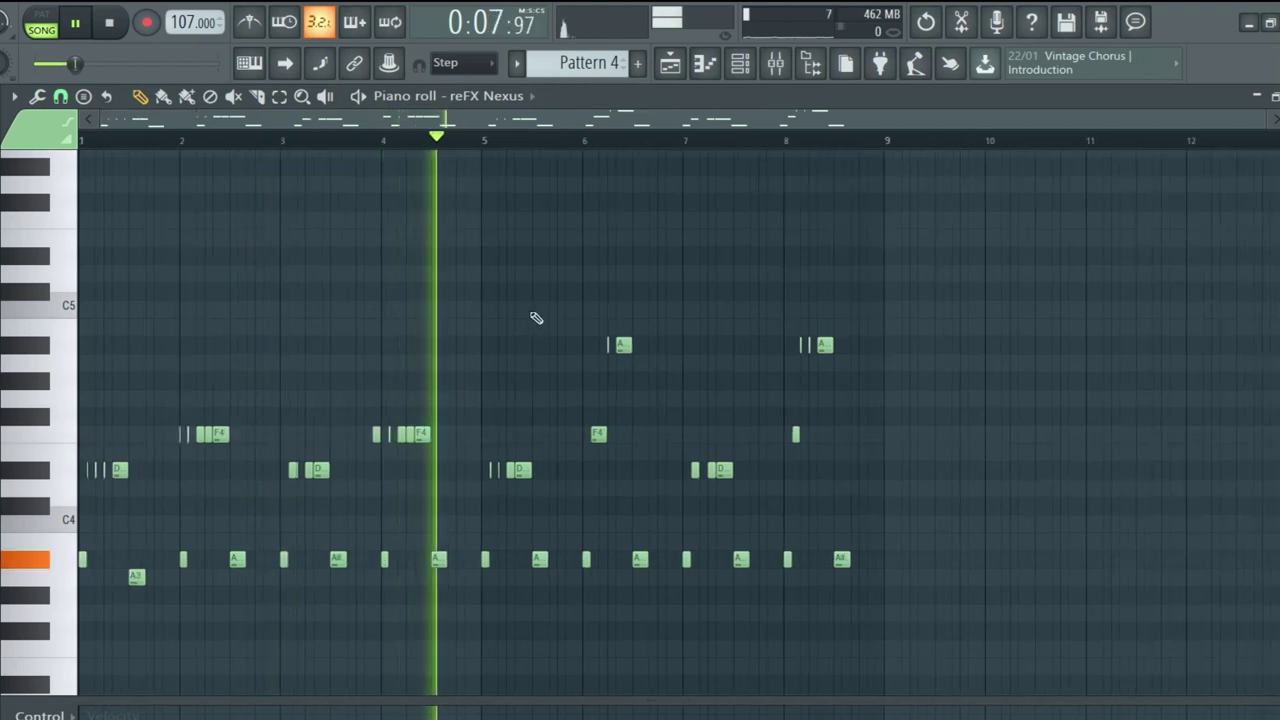
scroll(1006, 391, "down", 3)
scroll(480, 150, "up", 5)
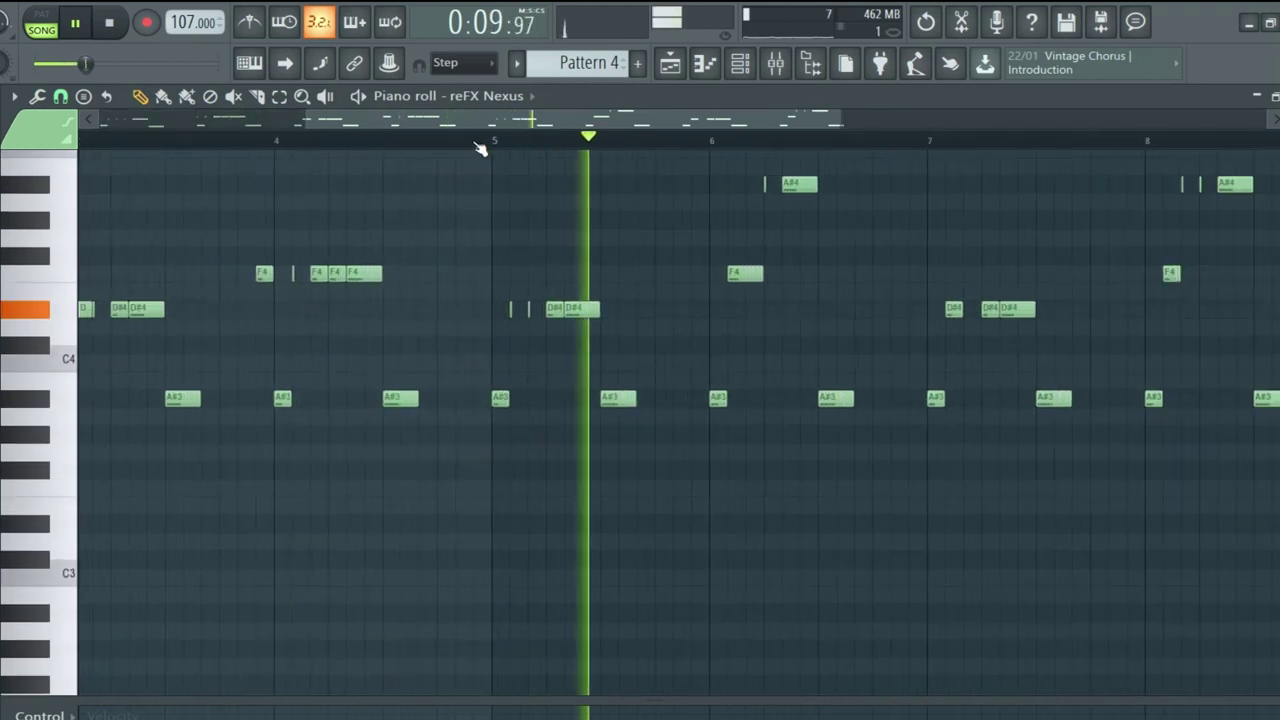
scroll(497, 277, "up", 2)
left_click_drag(520, 118, 226, 143)
scroll(200, 143, "down", 5)
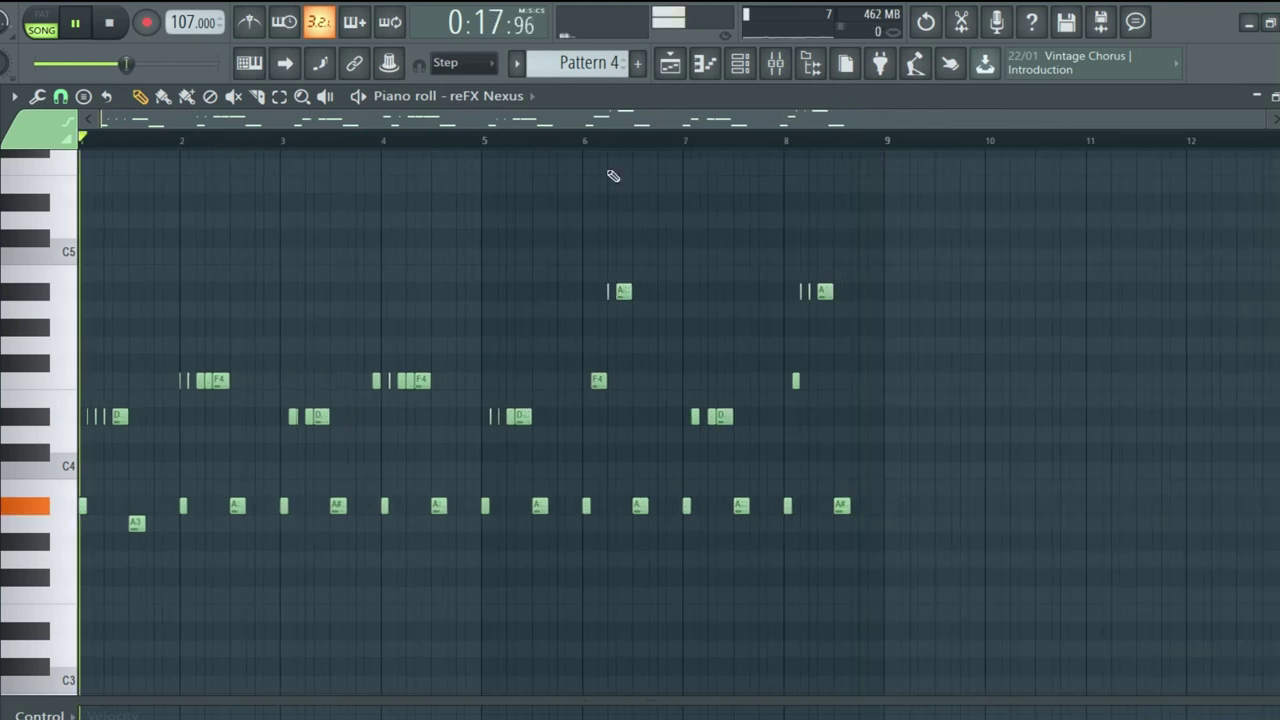
Step: Unmute Tracks 3, 2 and 1 in the playlist to play them together with Track 4
left_click(670, 62)
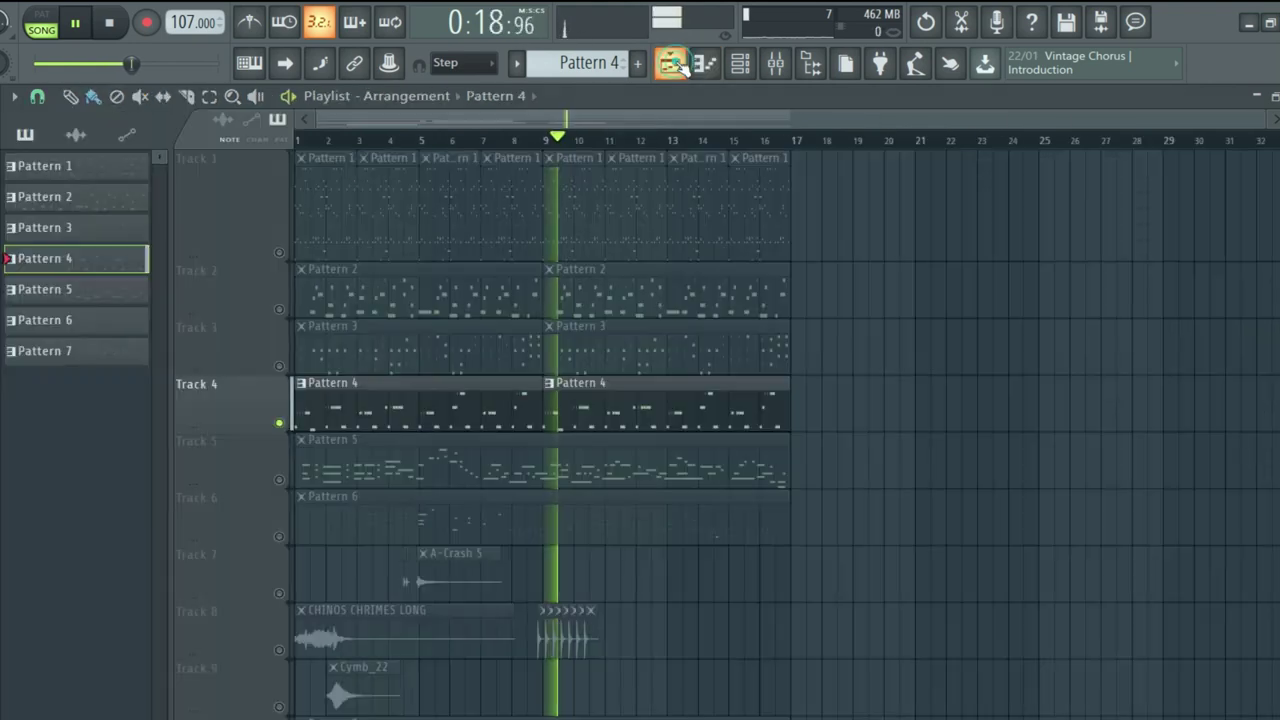
left_click(279, 366)
left_click(279, 309)
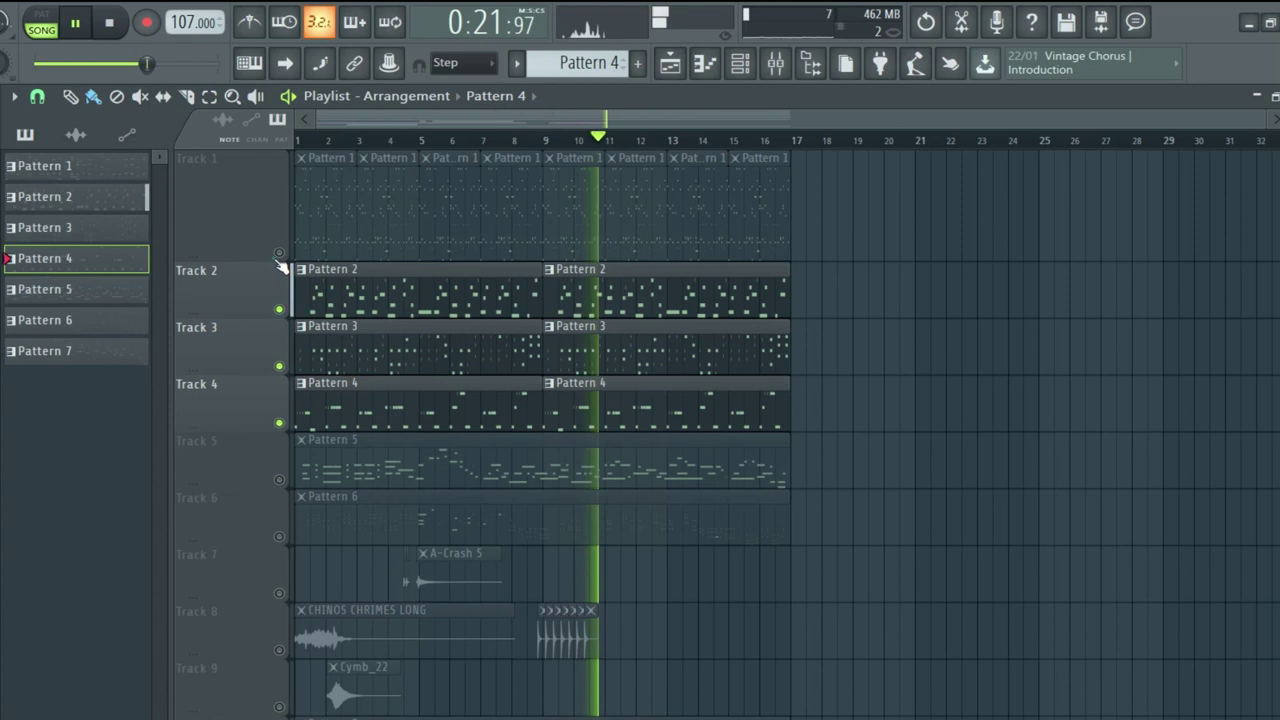
left_click(279, 252)
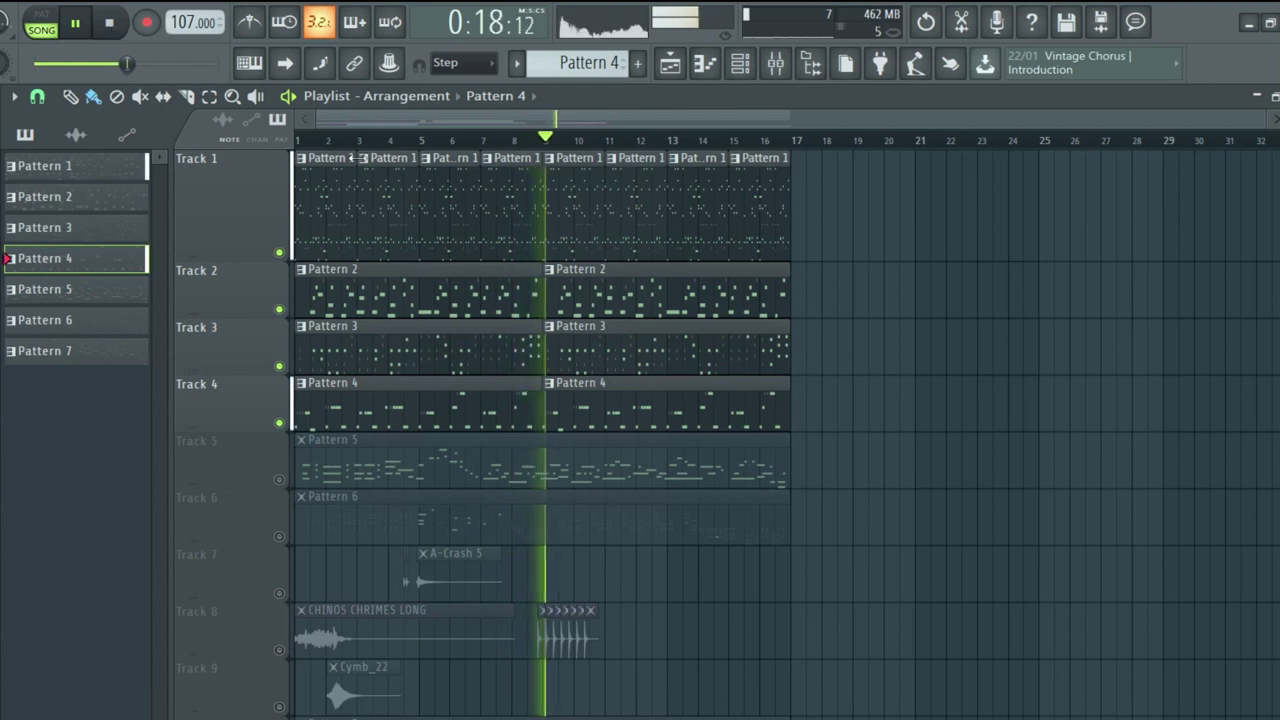
Step: Open Pattern 1's Super Quartet notes in the piano roll, toggle muting on the short G#4 notes during playback, and return to the playlist
double_click(323, 190)
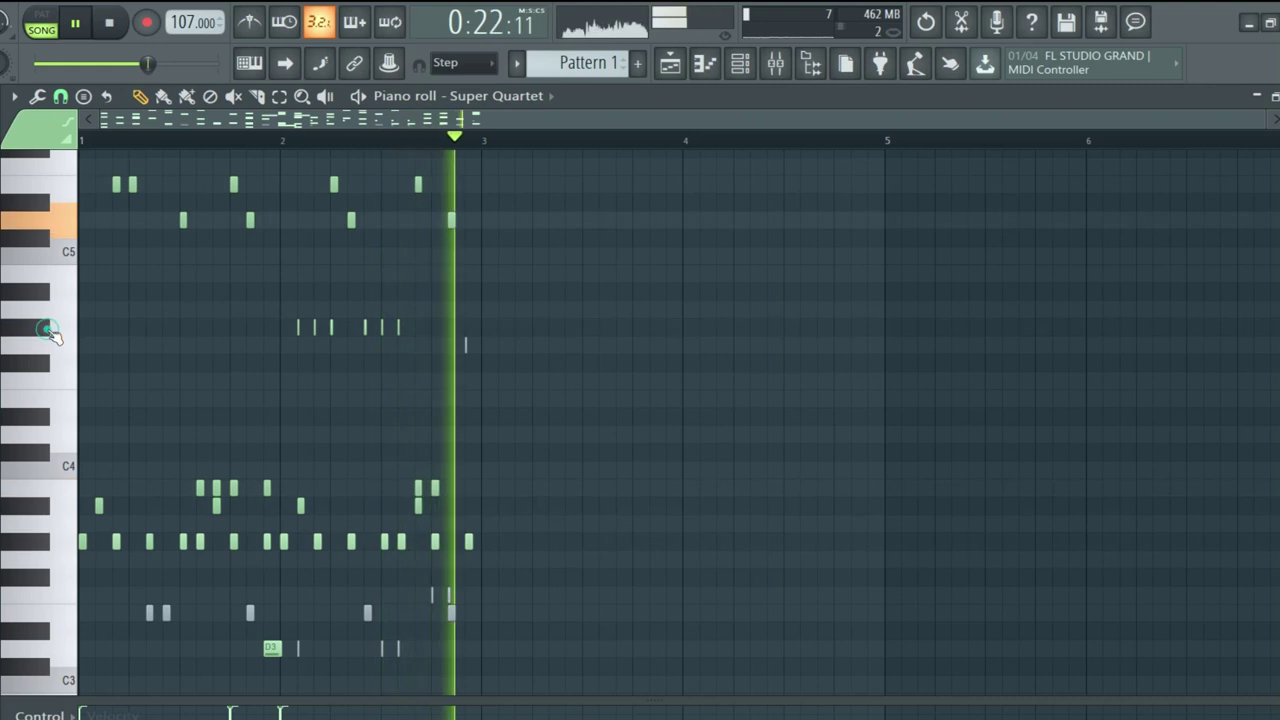
key("t")
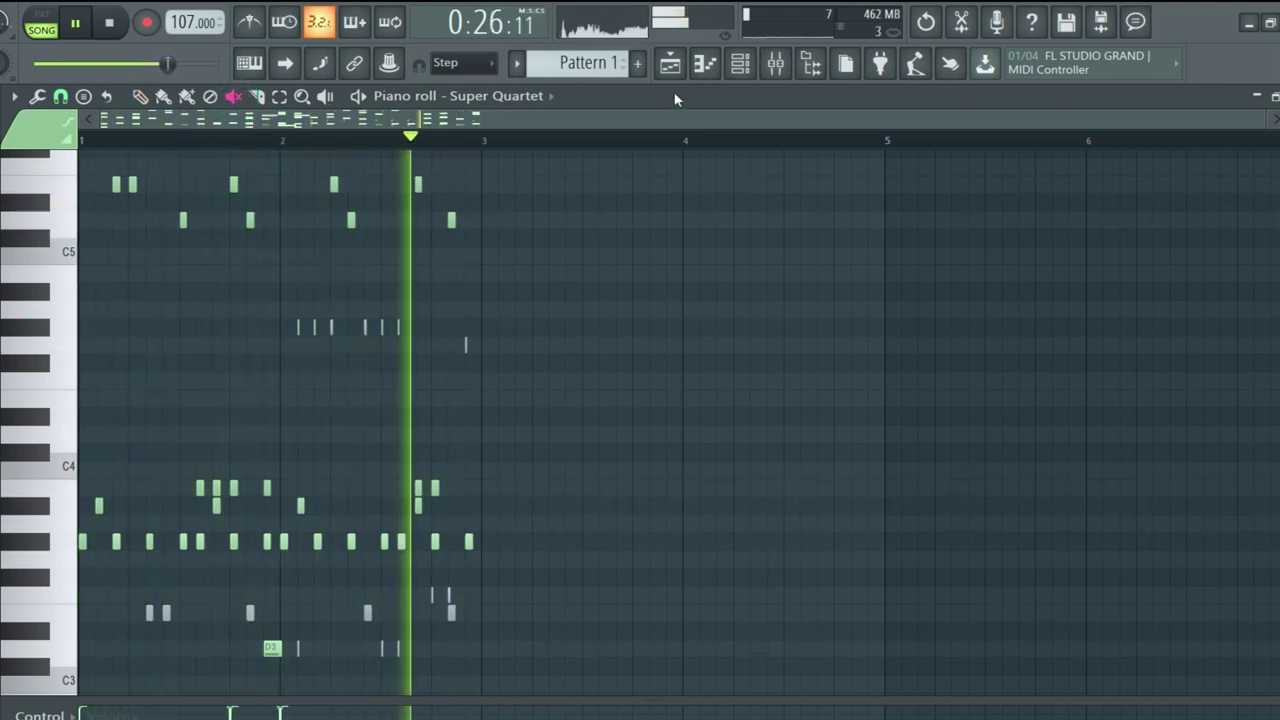
scroll(312, 146, "up", 2)
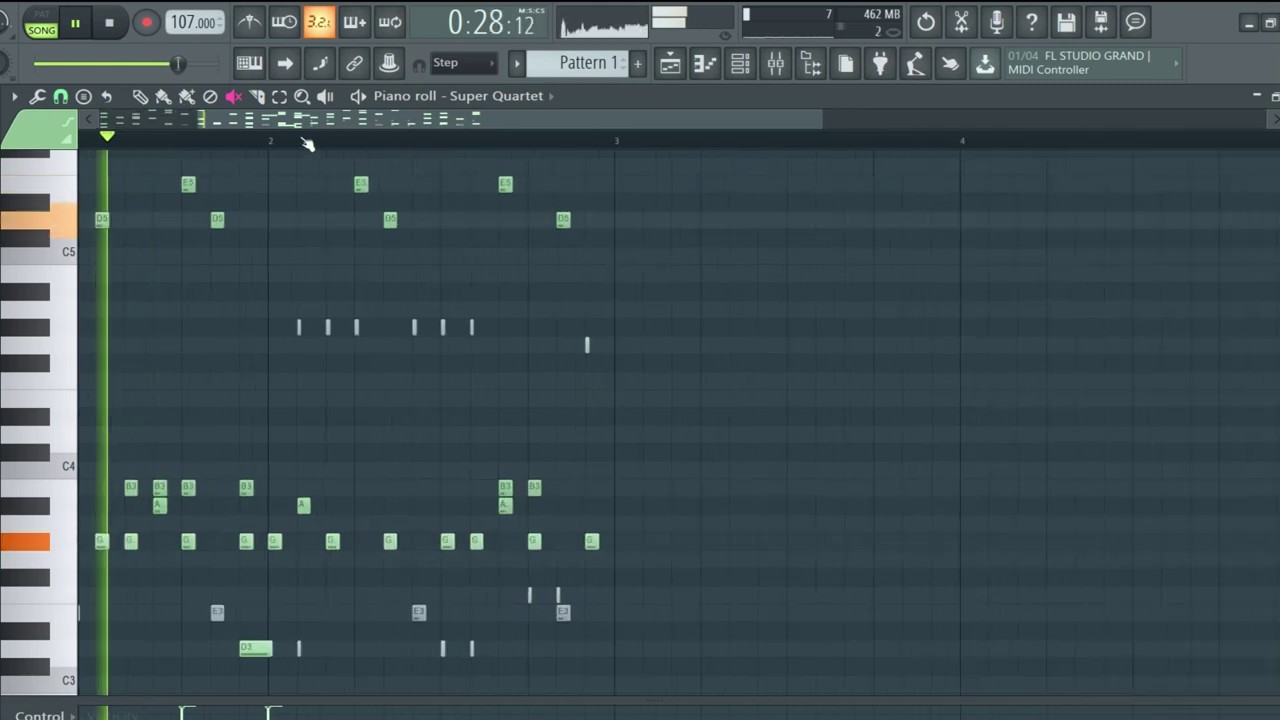
left_click(296, 325)
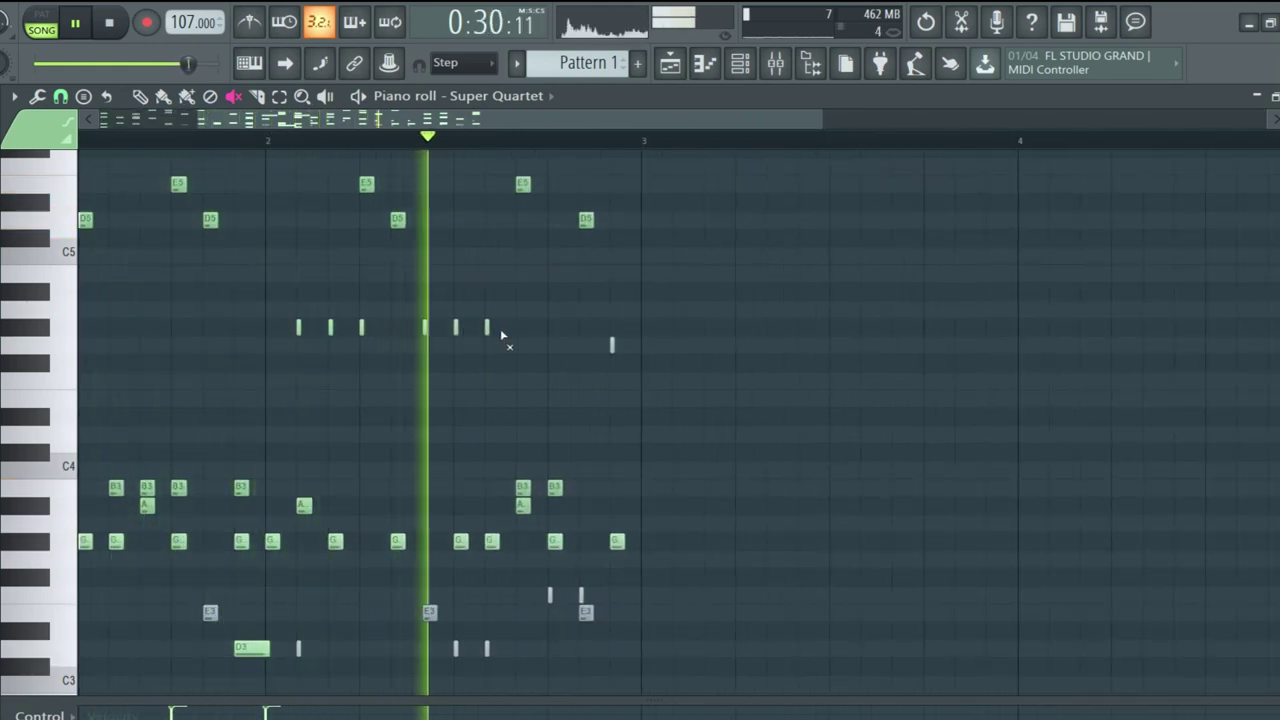
left_click(489, 328)
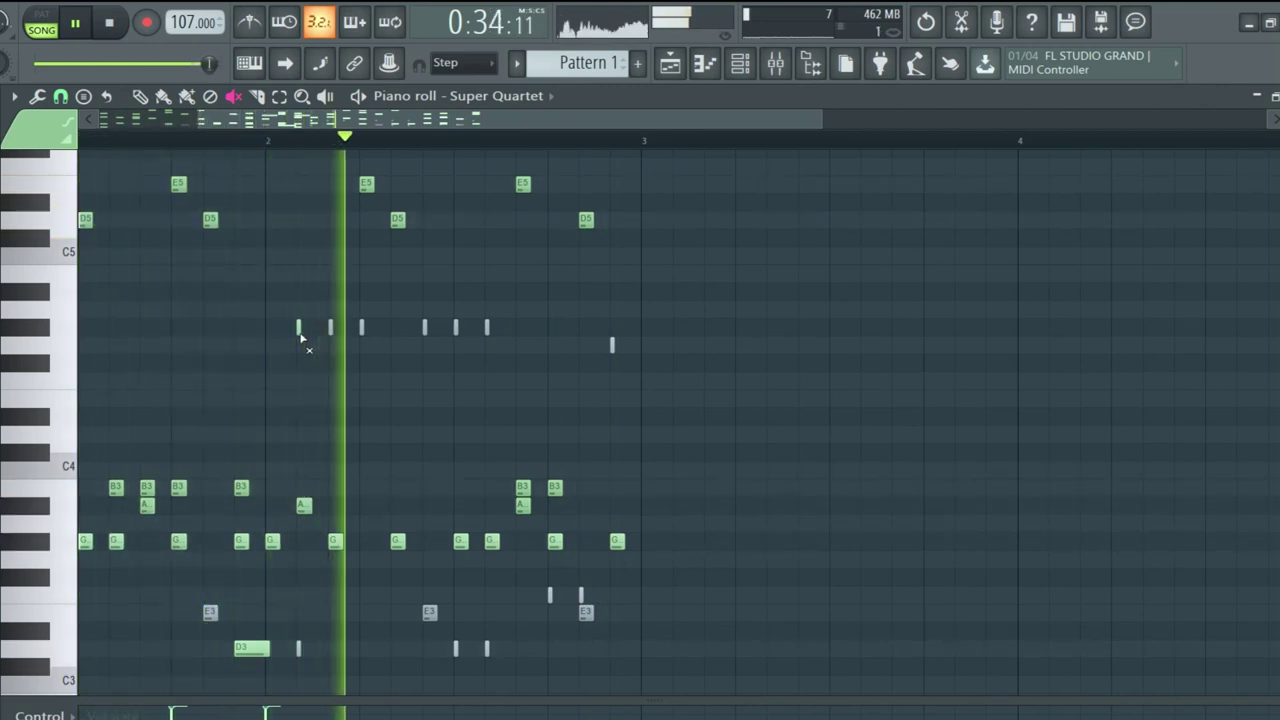
left_click(457, 336)
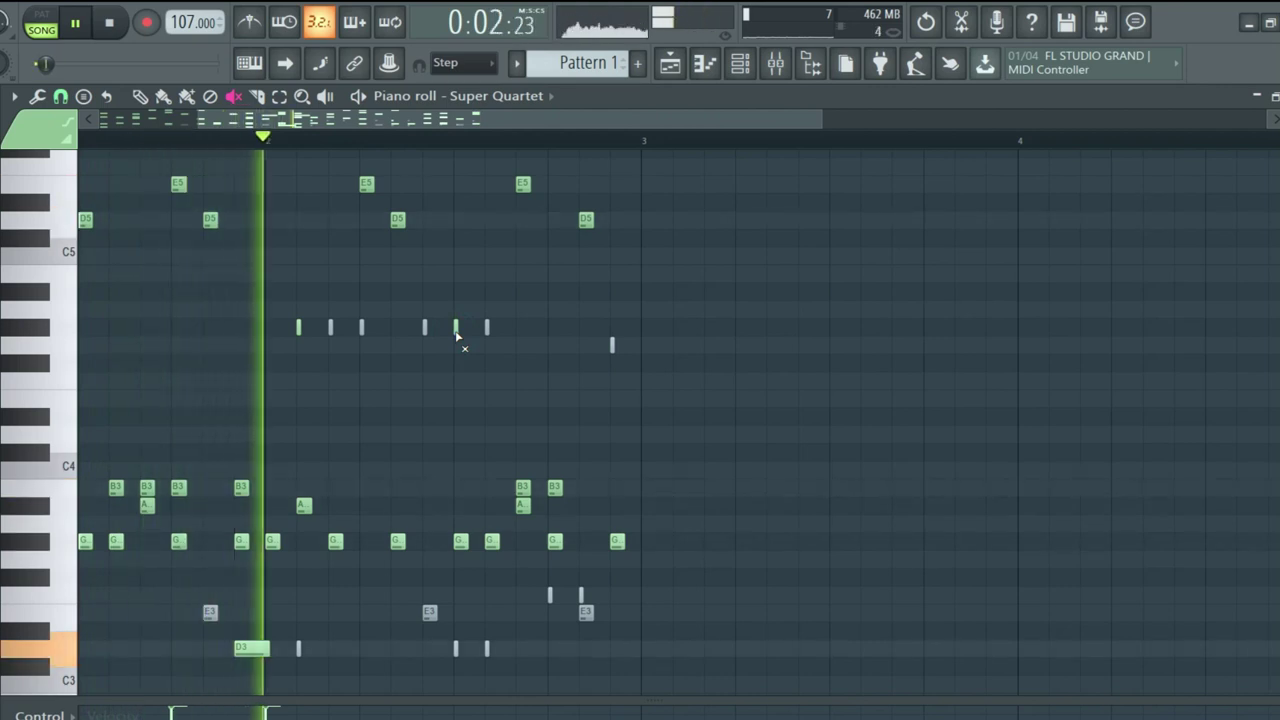
left_click(670, 62)
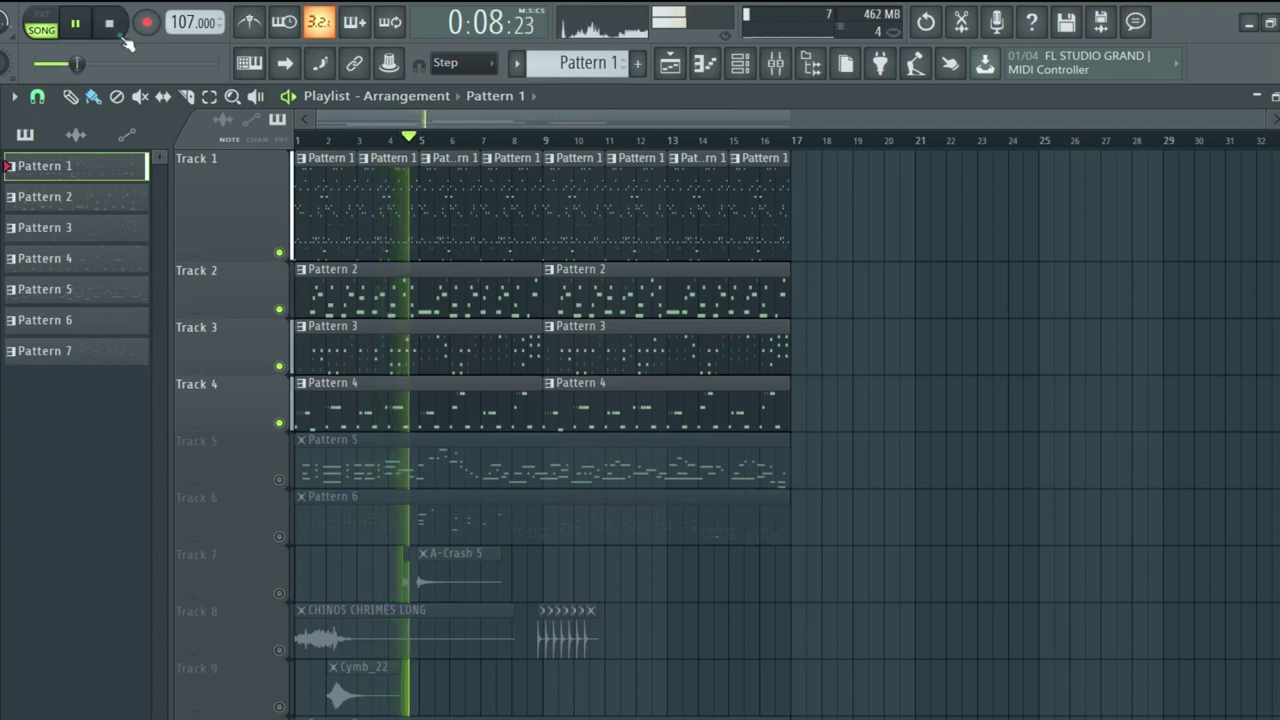
Step: Solo Track 5 and review Pattern 5's Purity #3 notes in the piano roll during playback, then return to the playlist
left_click(280, 480, "ctrl")
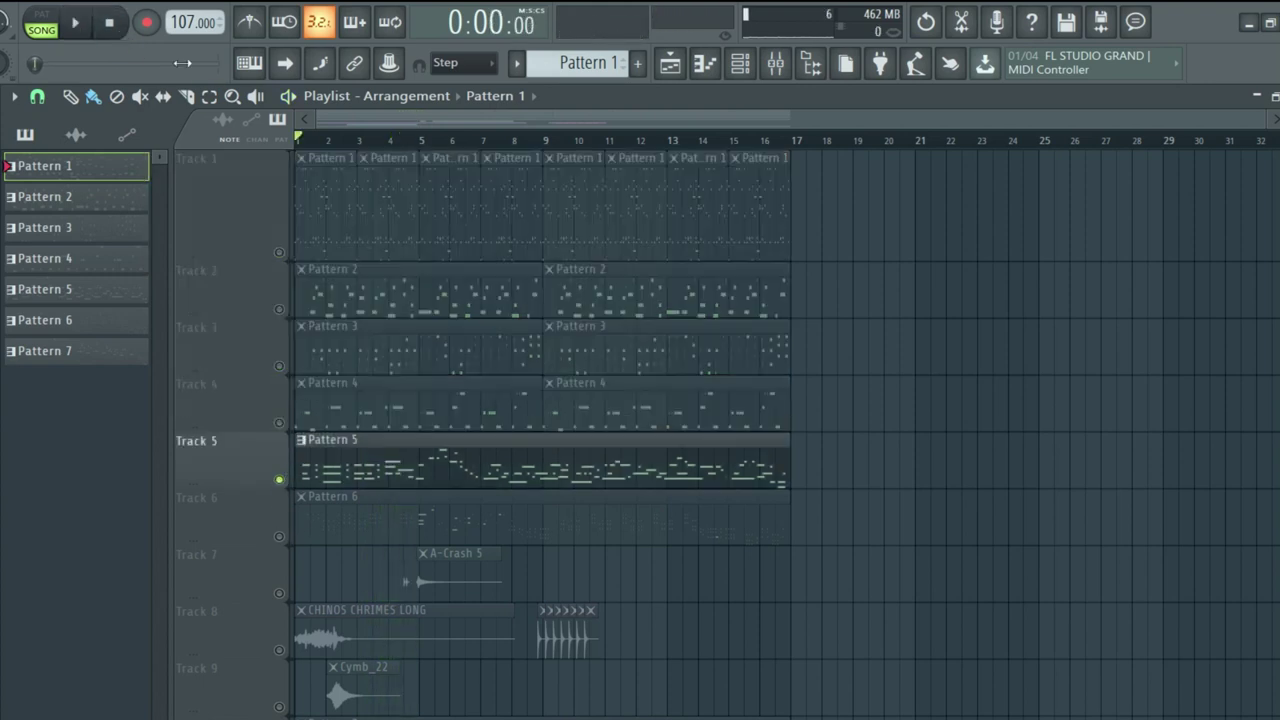
double_click(386, 474)
scroll(360, 147, "down", 4)
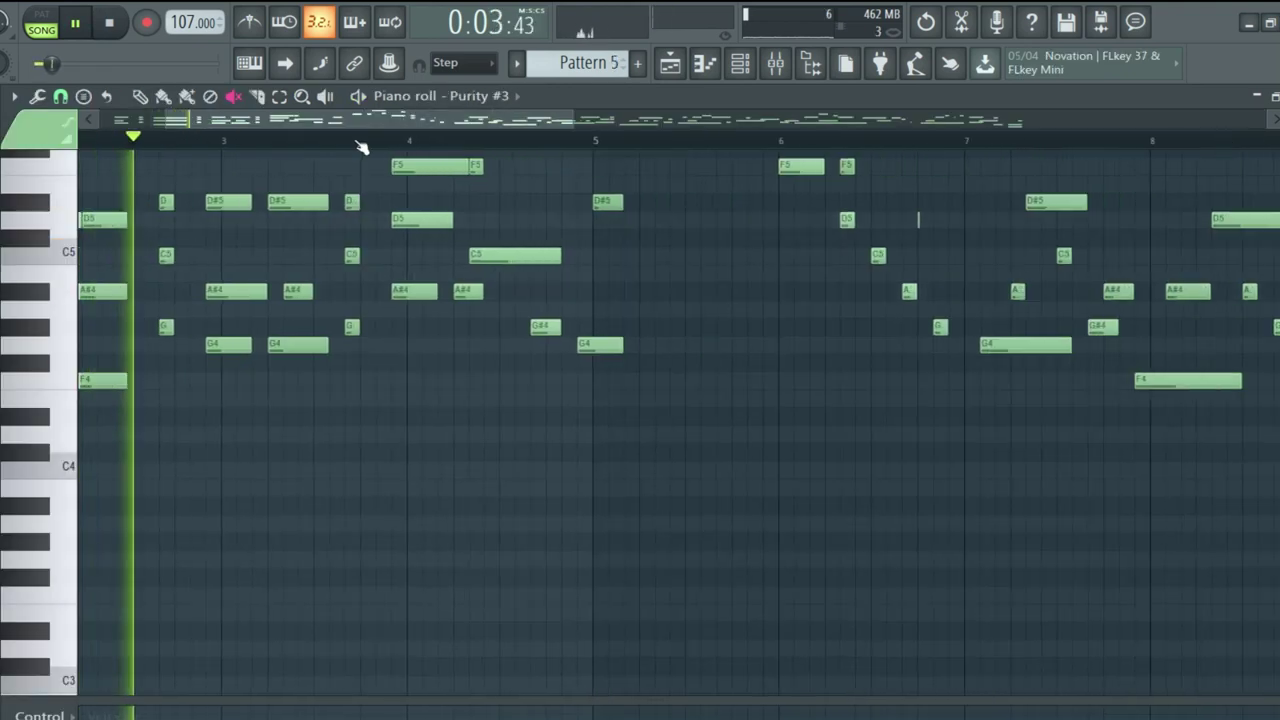
scroll(525, 490, "up", 2)
scroll(514, 171, "down", 1)
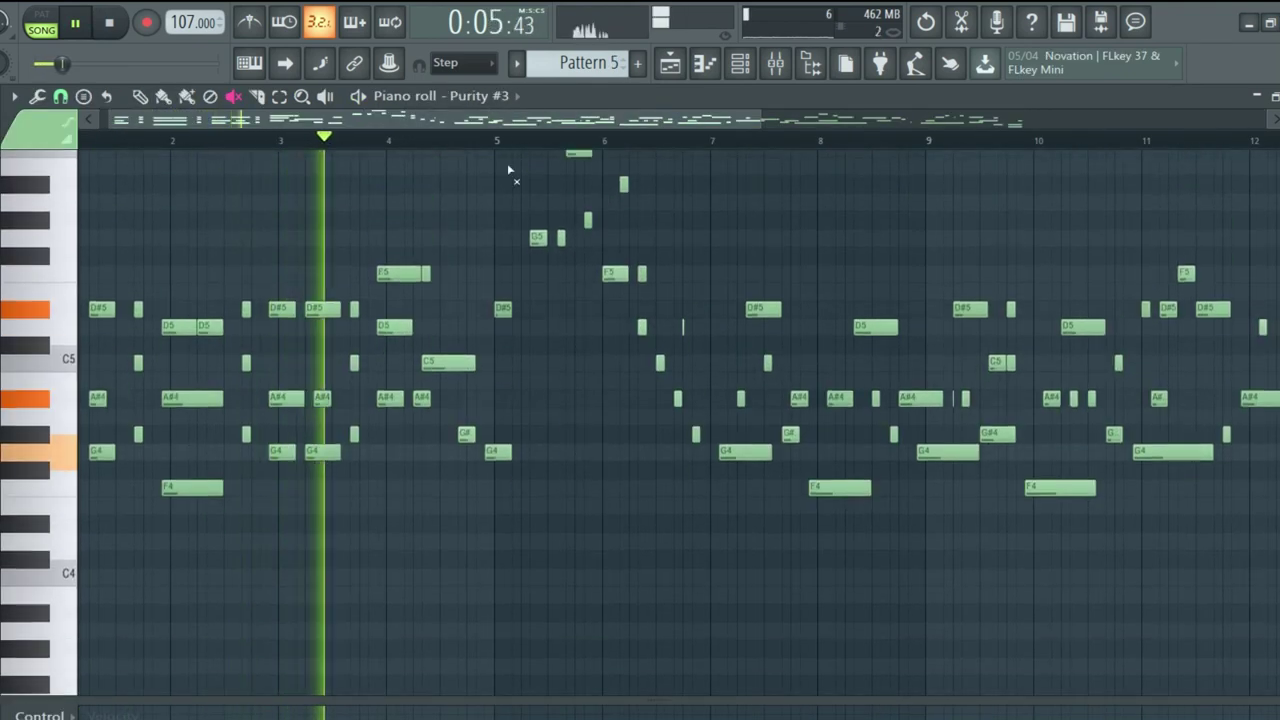
scroll(505, 145, "down", 2)
scroll(505, 145, "down", 1)
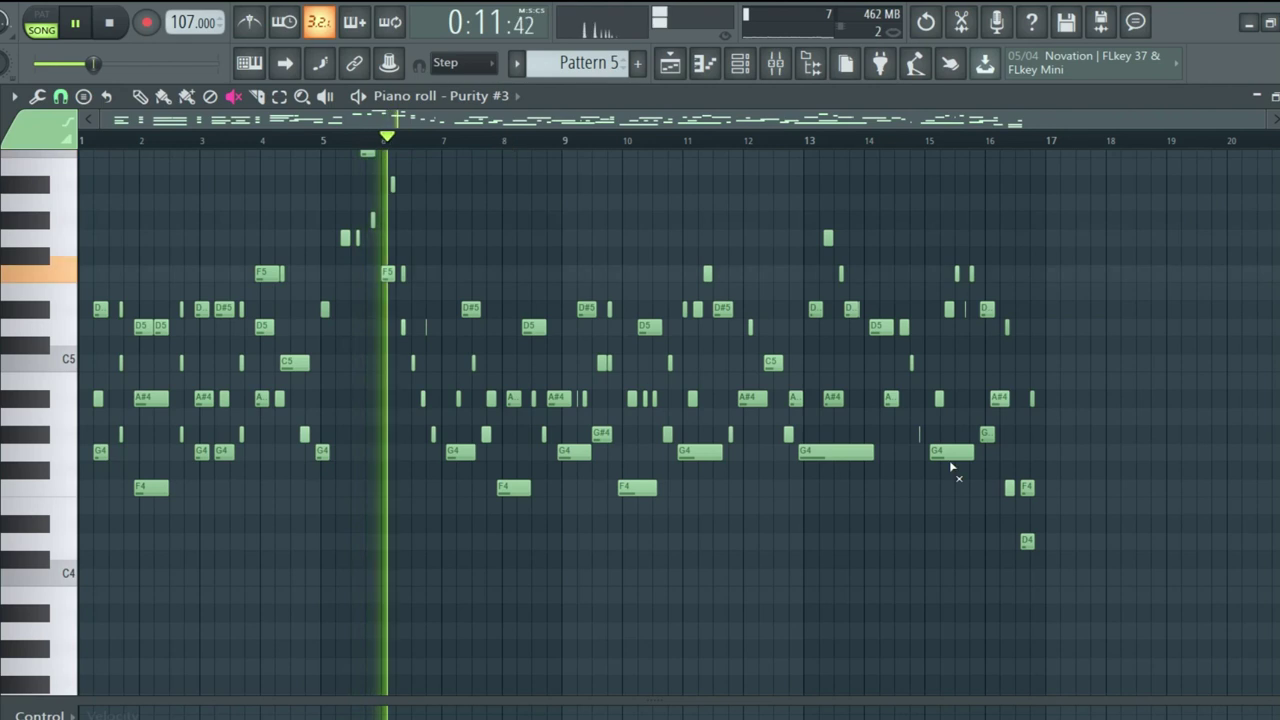
scroll(1160, 365, "up", 2)
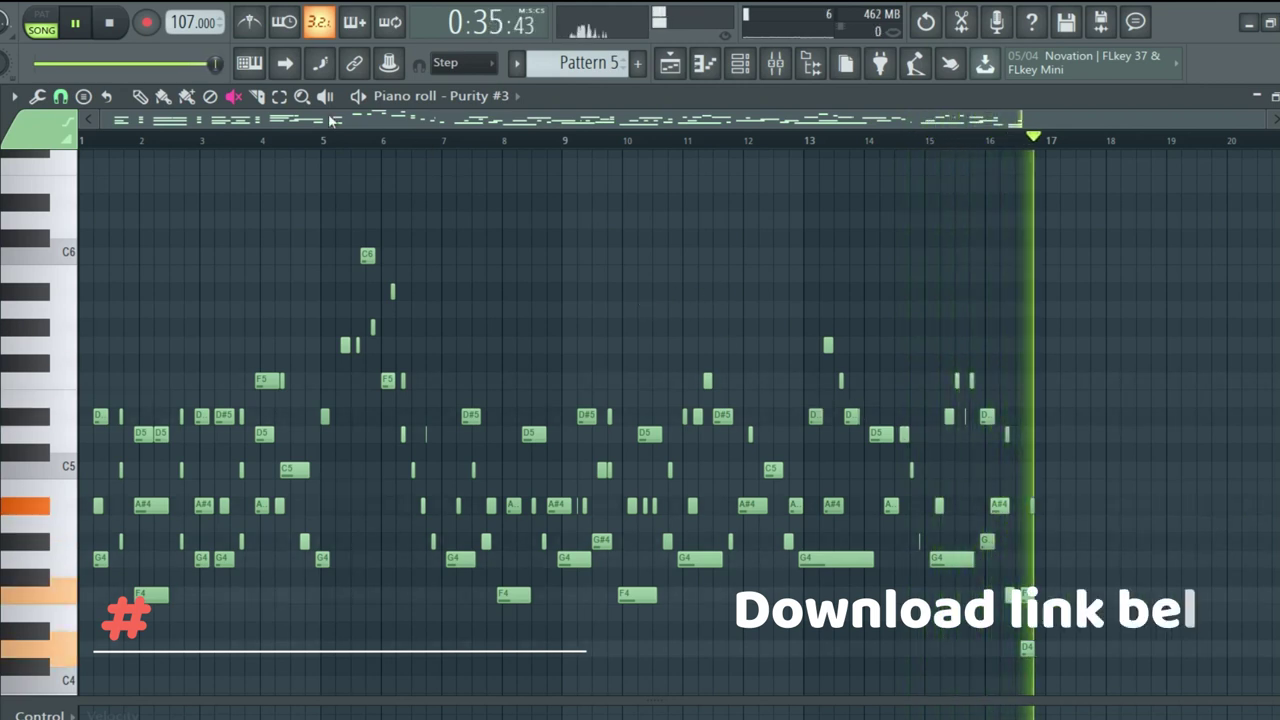
left_click(672, 65)
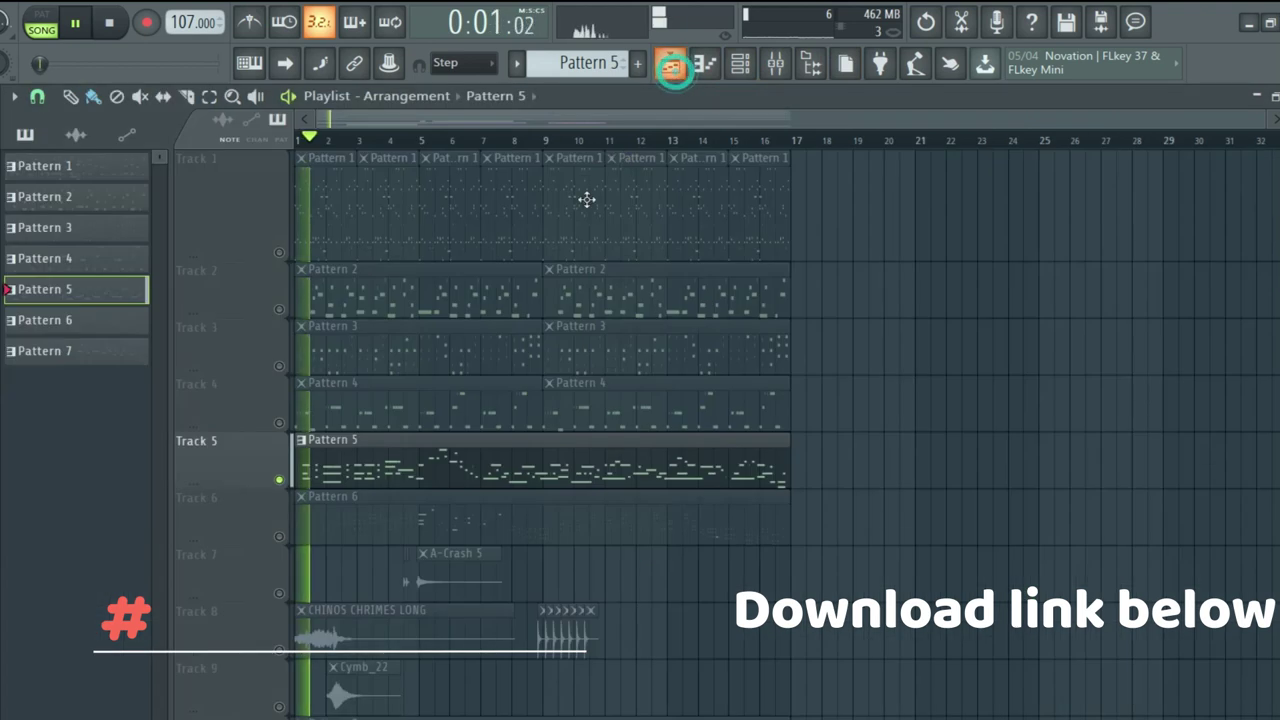
Step: Unmute Tracks 4, 3, 2 and 1 in the playlist to play them together with Track 5
left_click(280, 423)
left_click(280, 366)
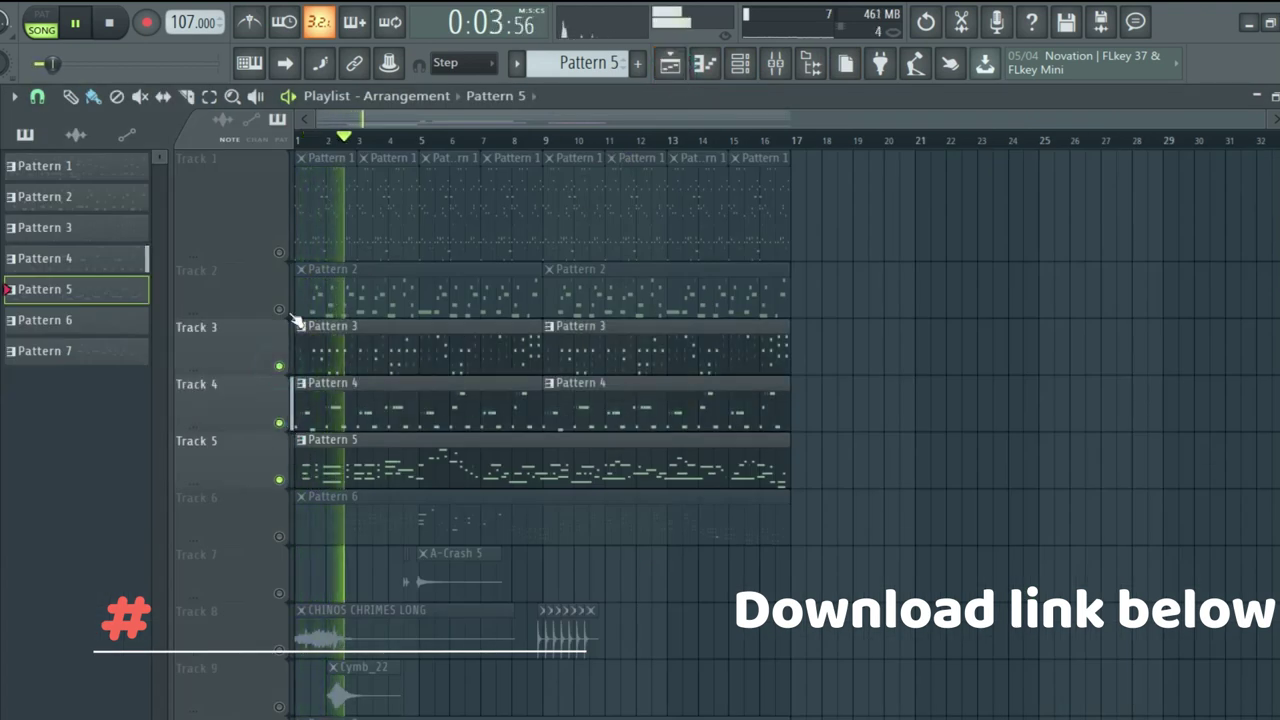
left_click(279, 309)
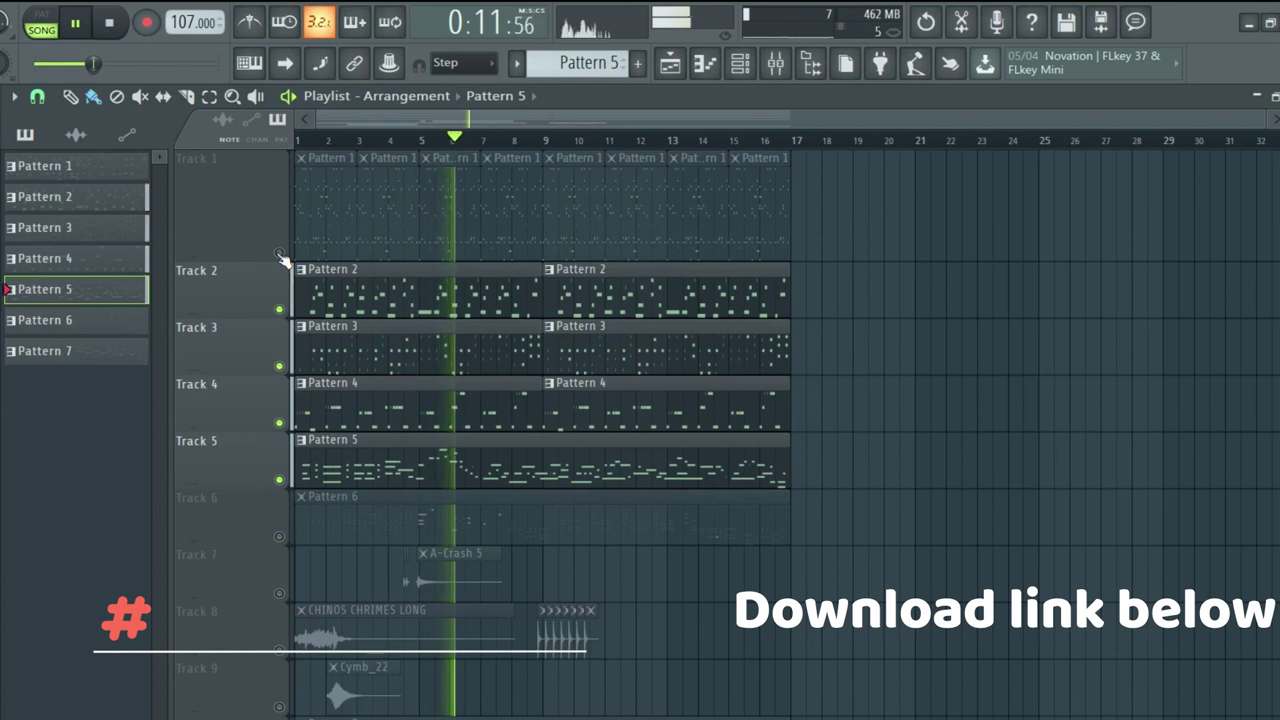
left_click(280, 253)
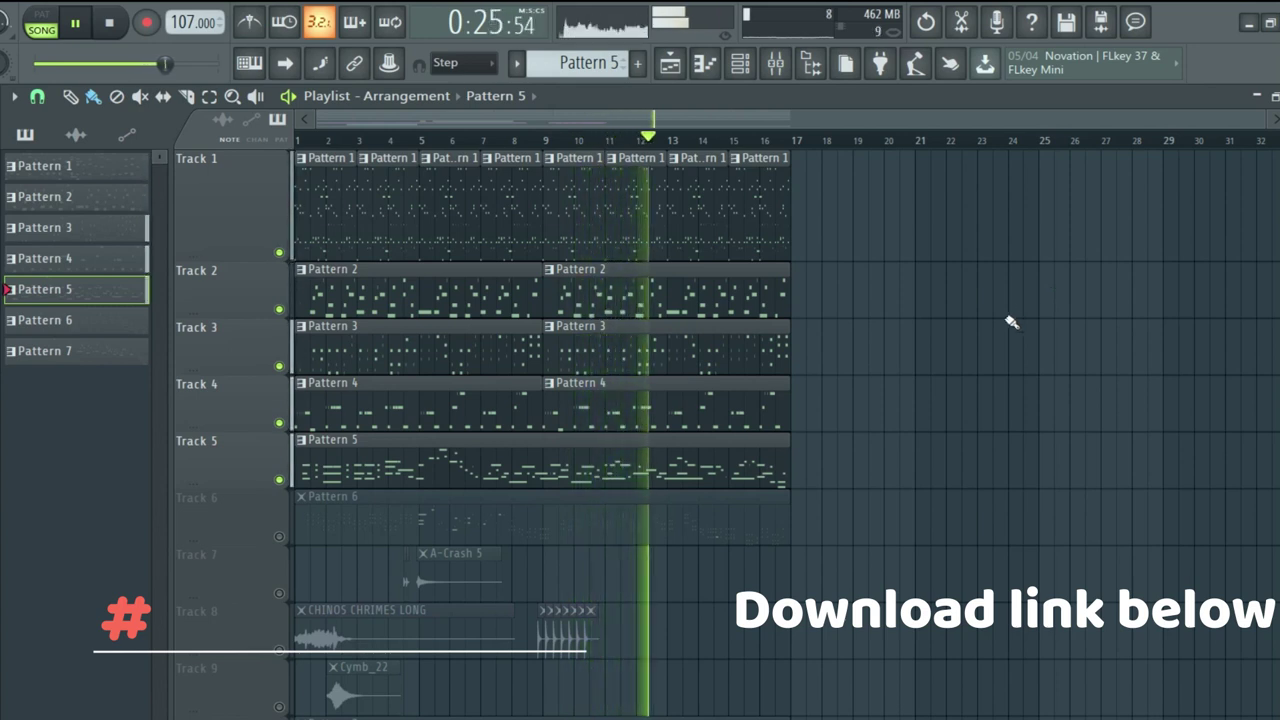
Step: Solo Track 6, review Pattern 6's Purity #2 notes in the piano roll during playback, then stop and return to the playlist
left_click(280, 537)
double_click(400, 520)
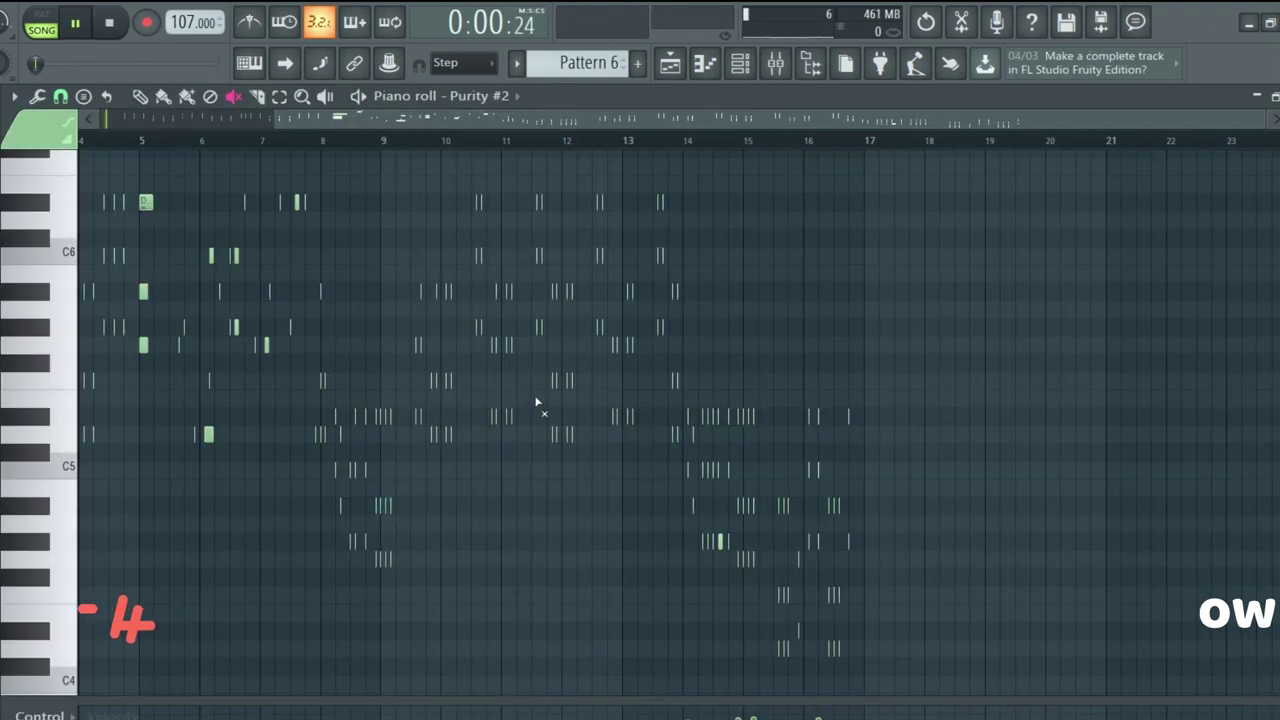
left_click_drag(277, 118, 227, 209)
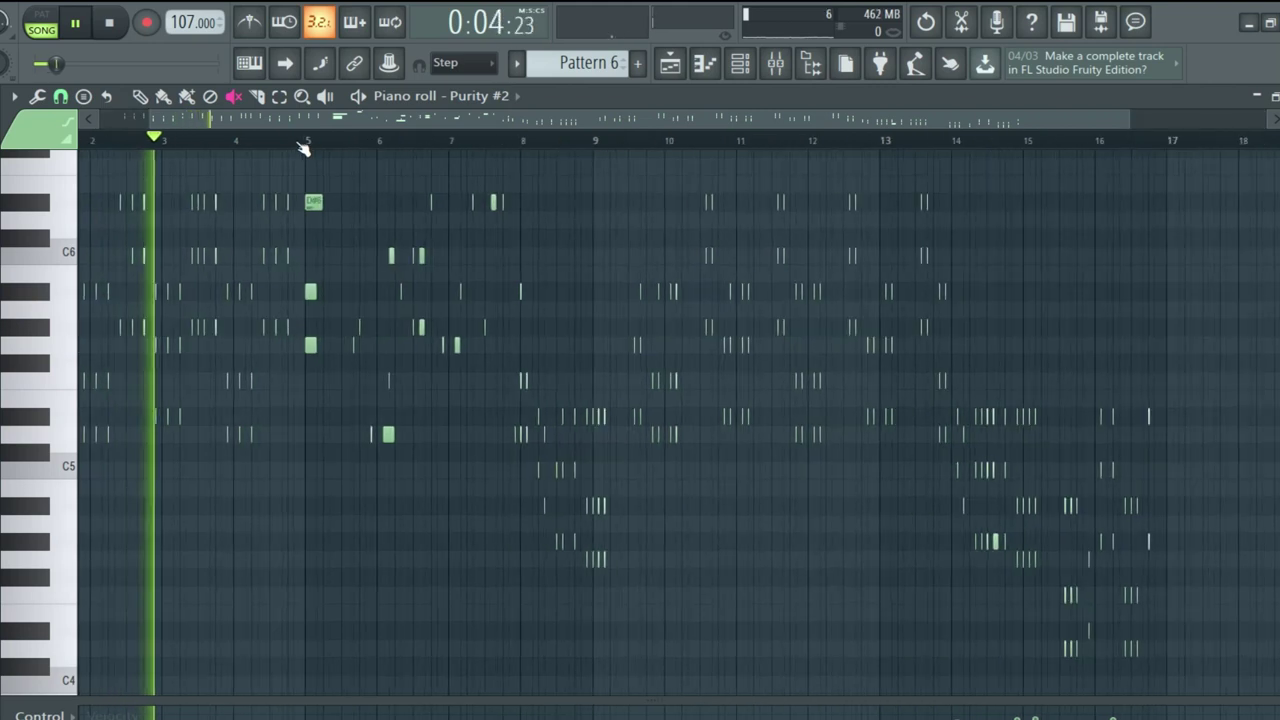
left_click_drag(300, 149, 414, 251)
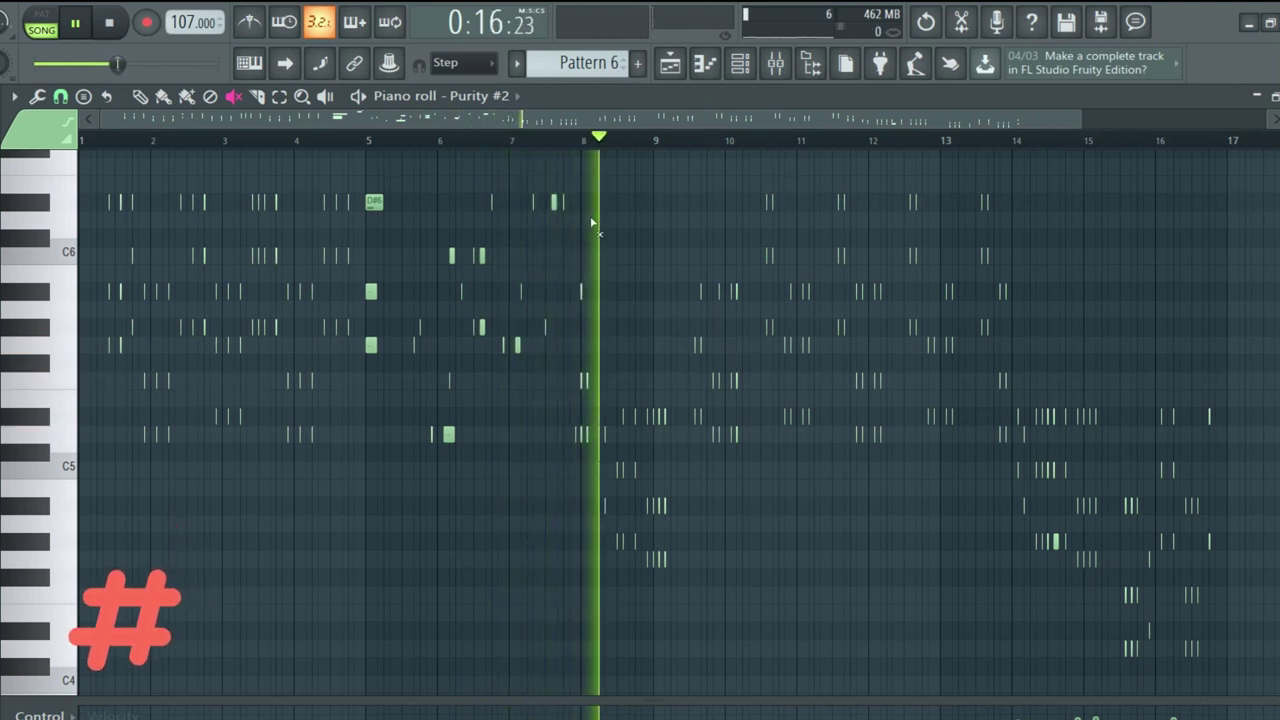
scroll(558, 143, "down", 1)
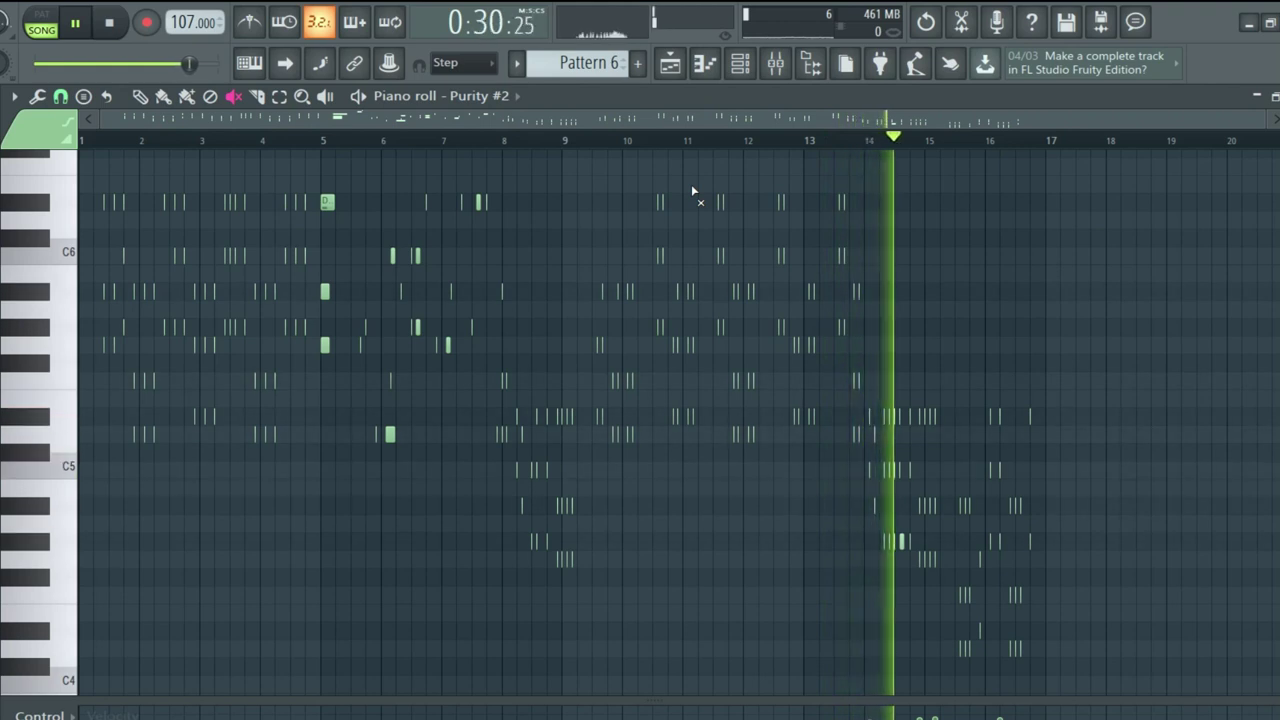
key("space")
left_click(670, 63)
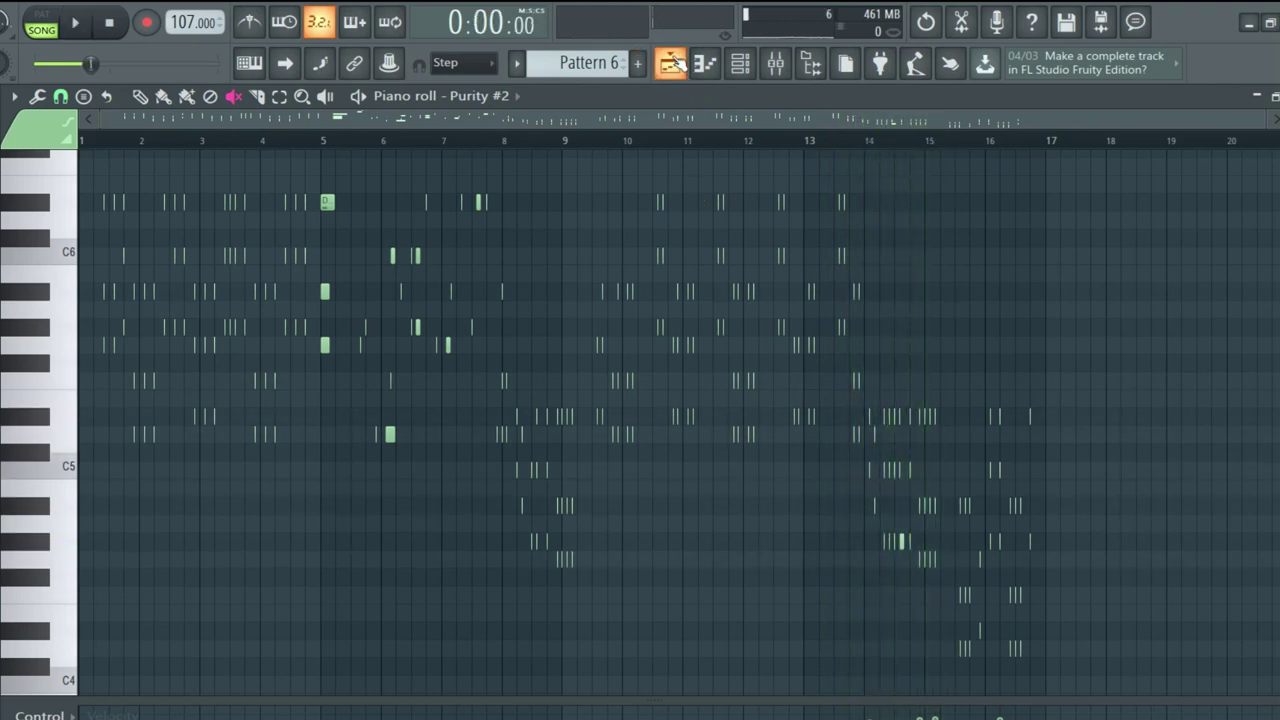
Step: Unmute Tracks 5, 4, 3, 2 and 1 and play them together with Track 6
left_click(279, 479)
key("space")
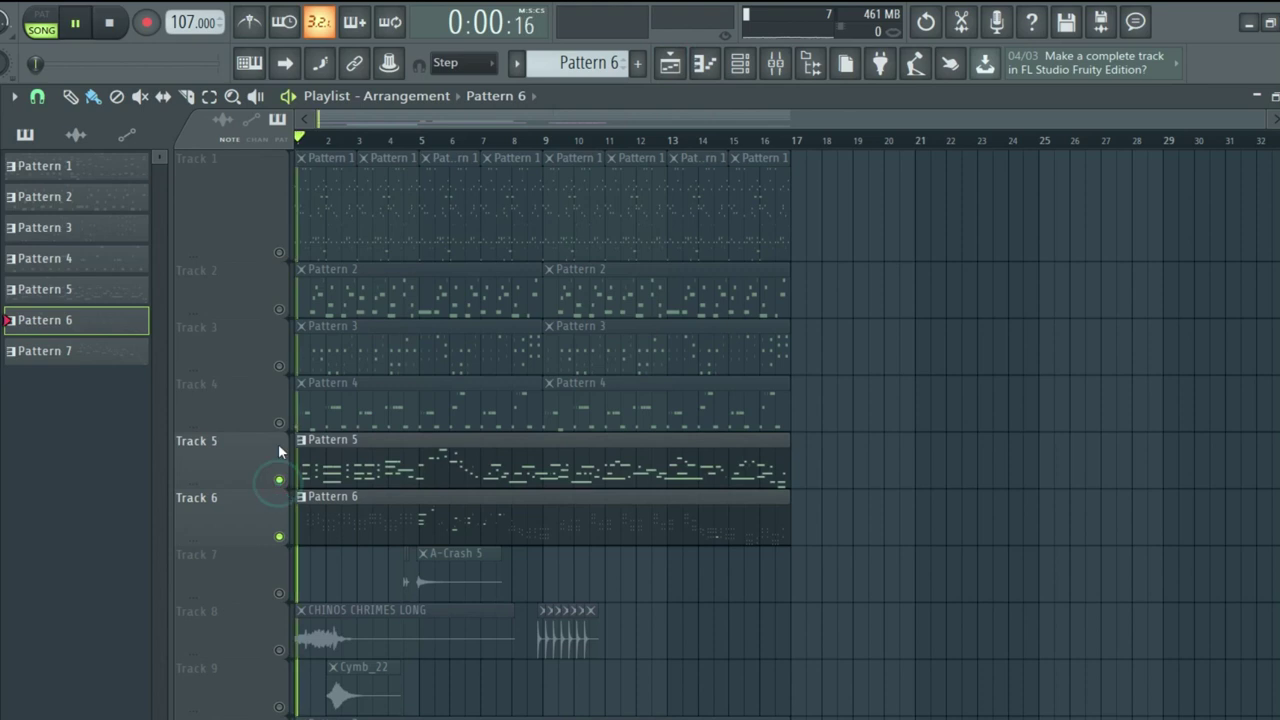
left_click(279, 422)
left_click(279, 365)
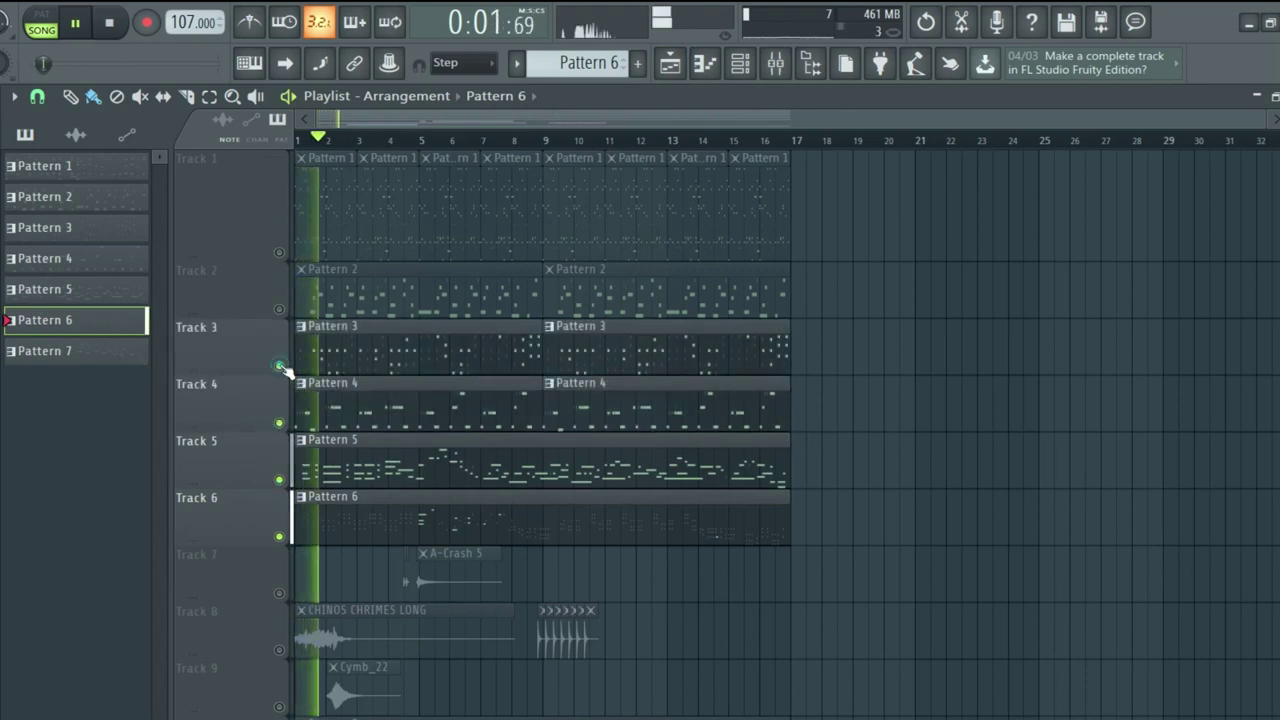
left_click(279, 308)
left_click(279, 252)
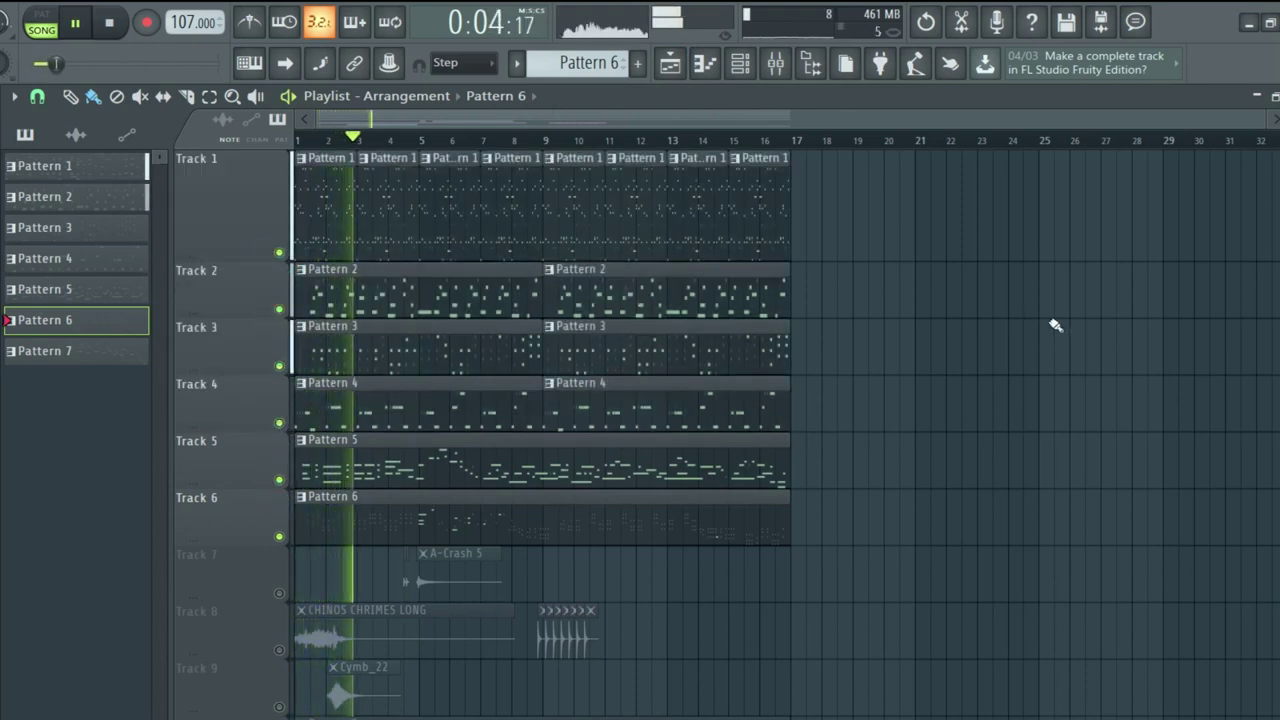
scroll(1035, 341, "down", 2)
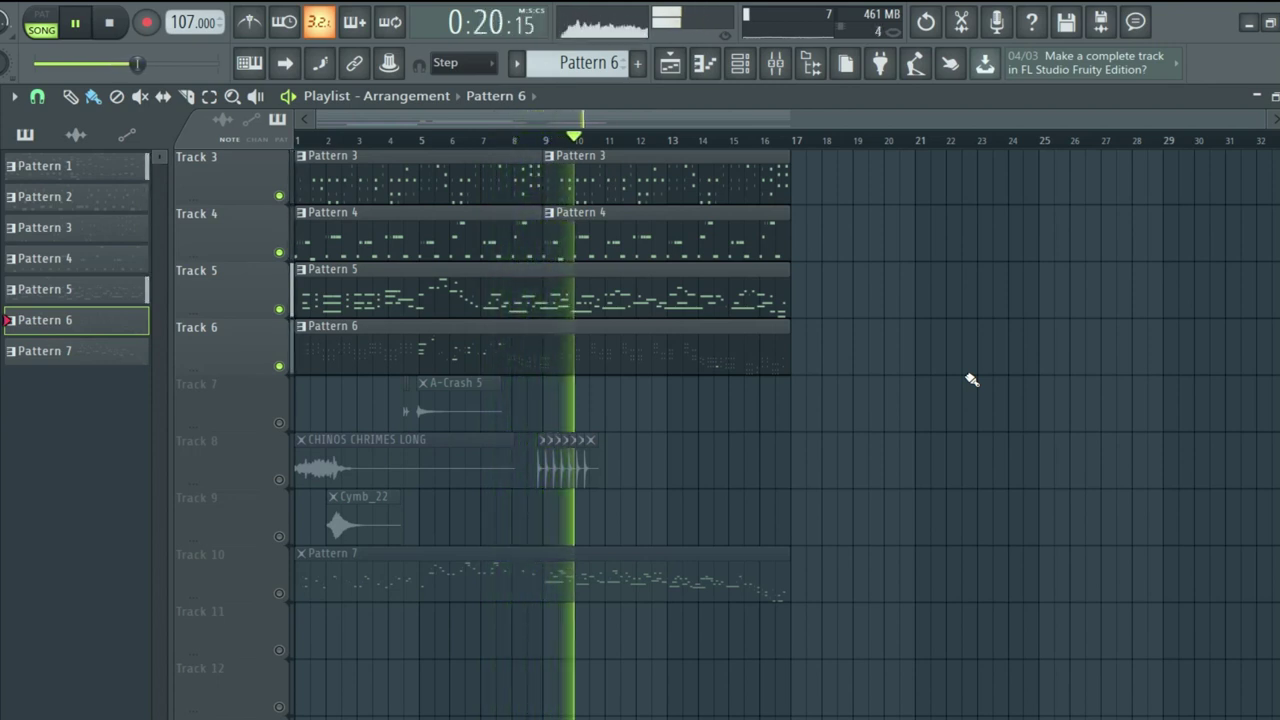
scroll(1029, 391, "up", 2)
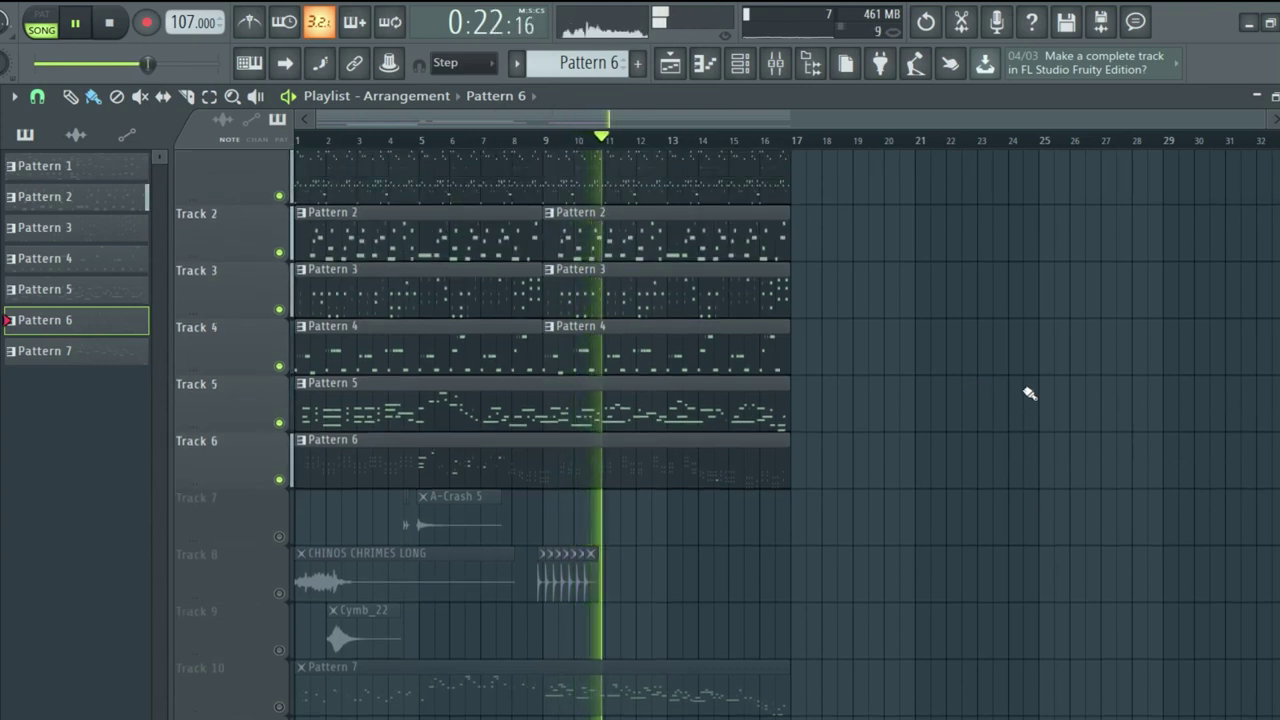
scroll(1029, 393, "up", 1)
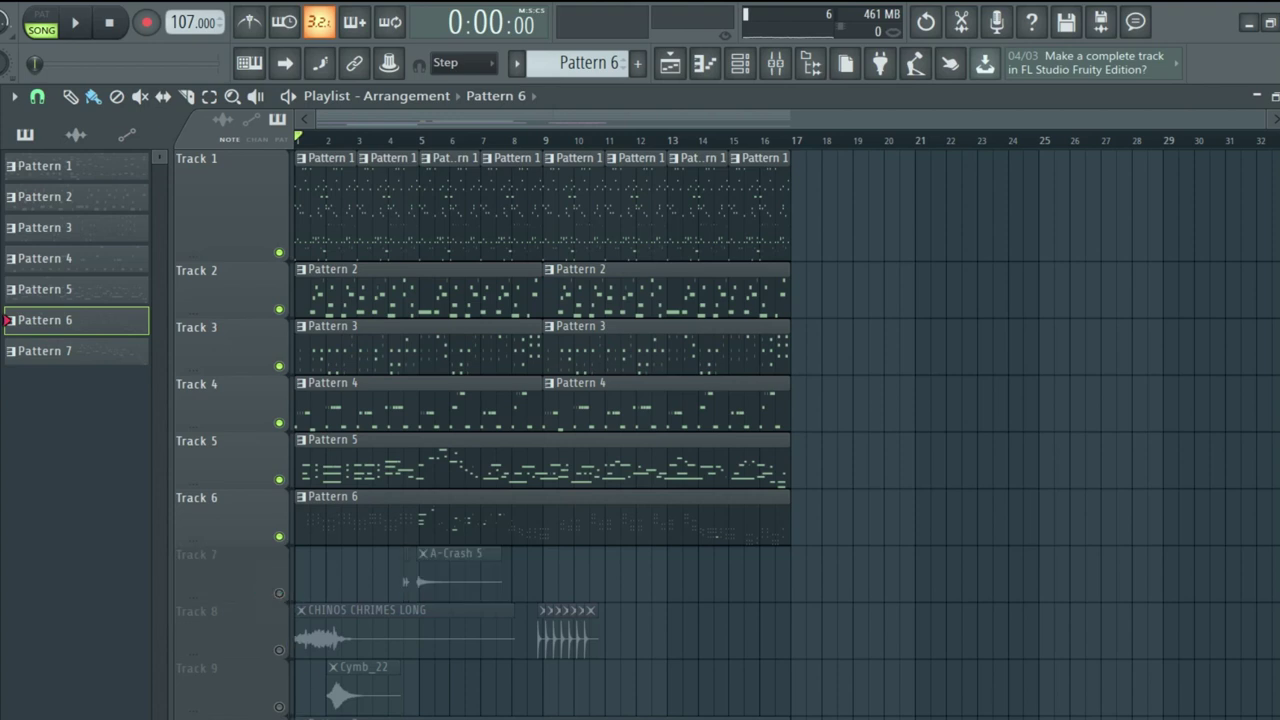
Step: Open Pattern 7 in the piano roll and review its Kontakt notes during playback, then stop and return to the playlist
key("space")
left_click(44, 351)
key("F7")
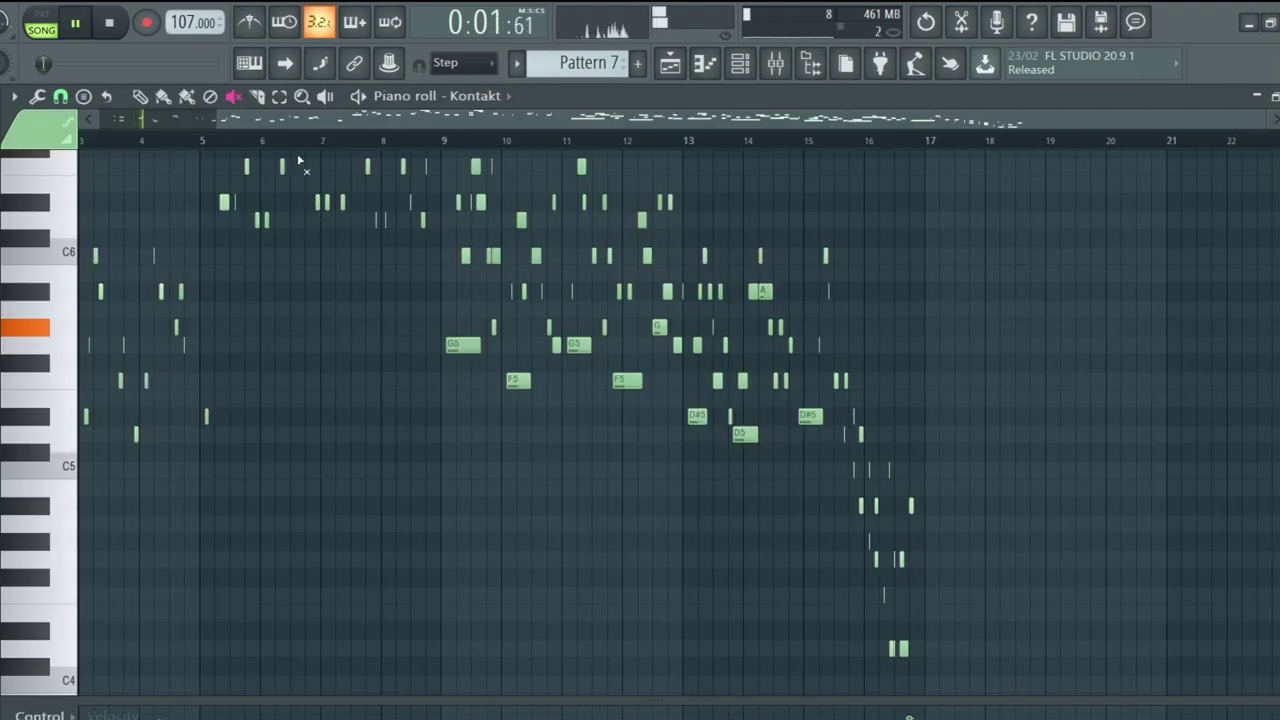
scroll(395, 470, "up", 3)
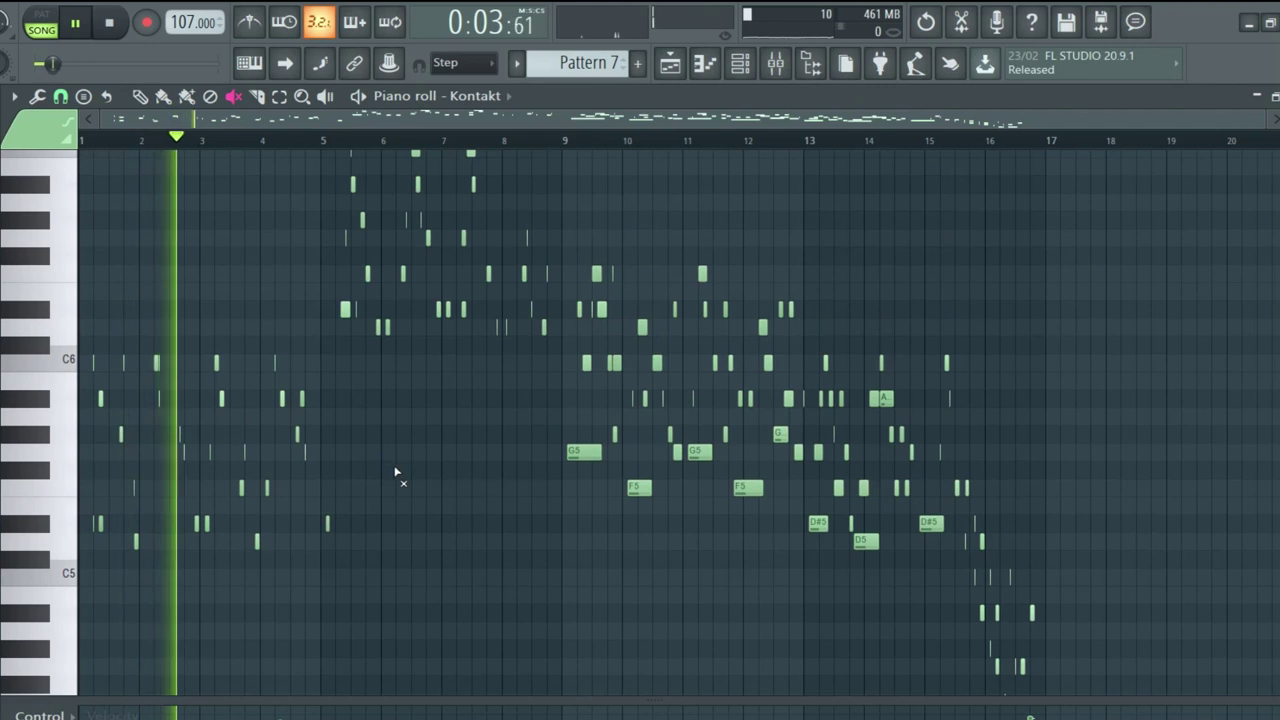
scroll(395, 472, "up", 2)
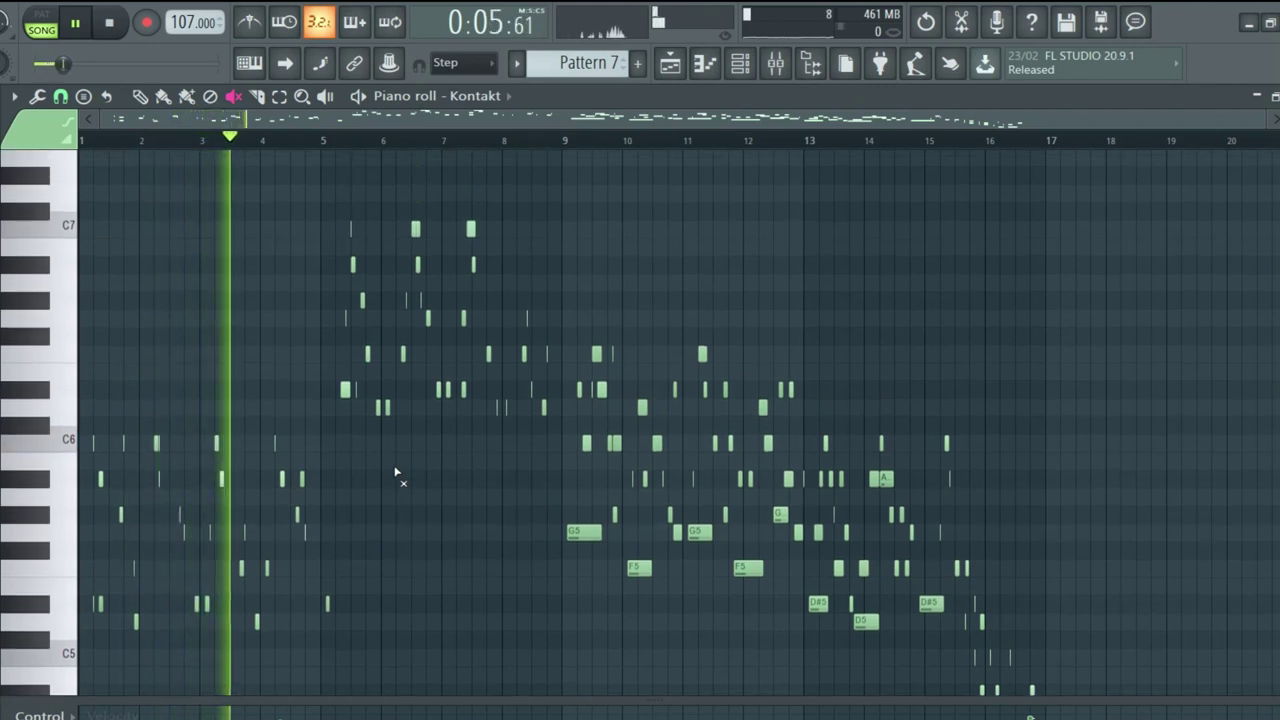
scroll(405, 476, "up", 1)
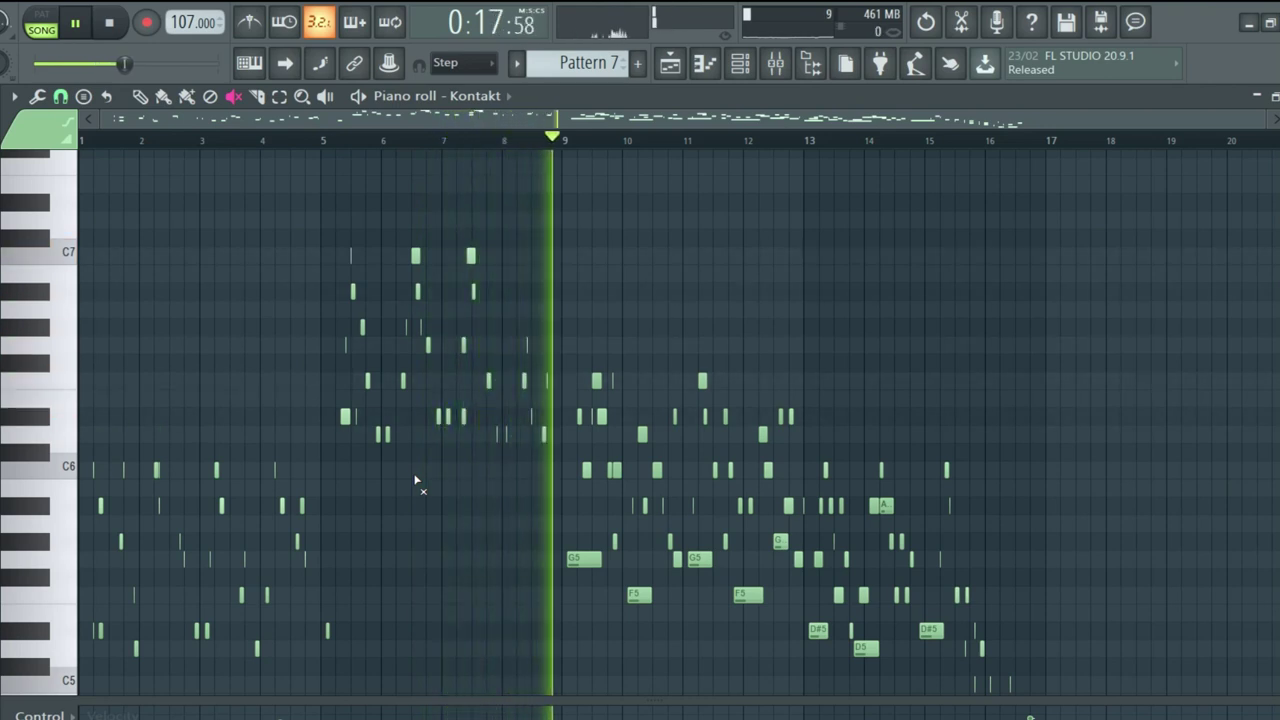
scroll(395, 487, "down", 2)
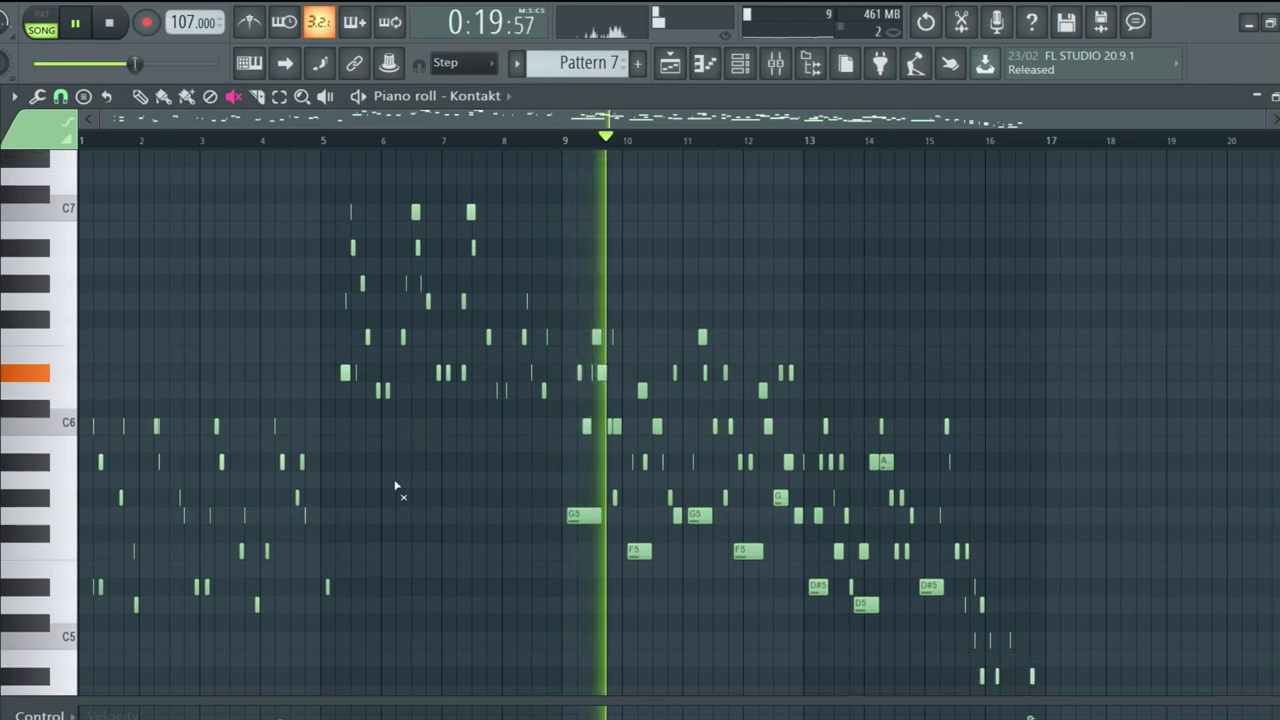
scroll(395, 487, "down", 3)
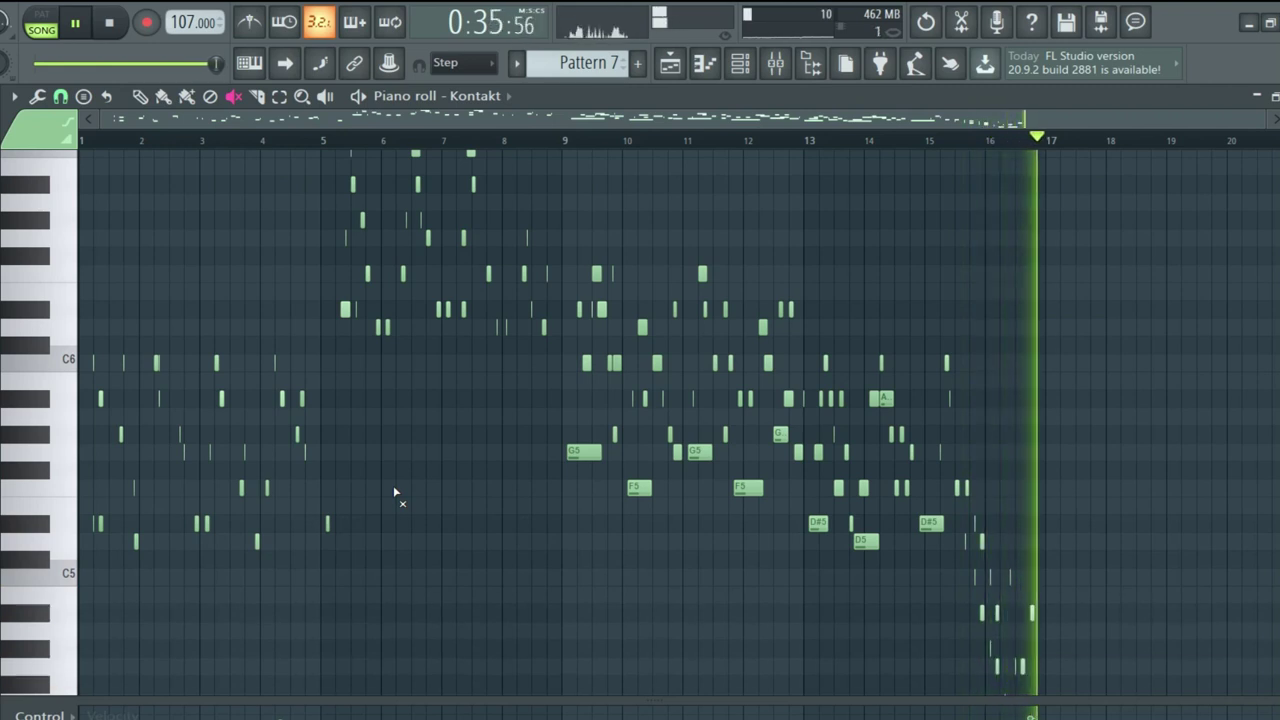
key("space")
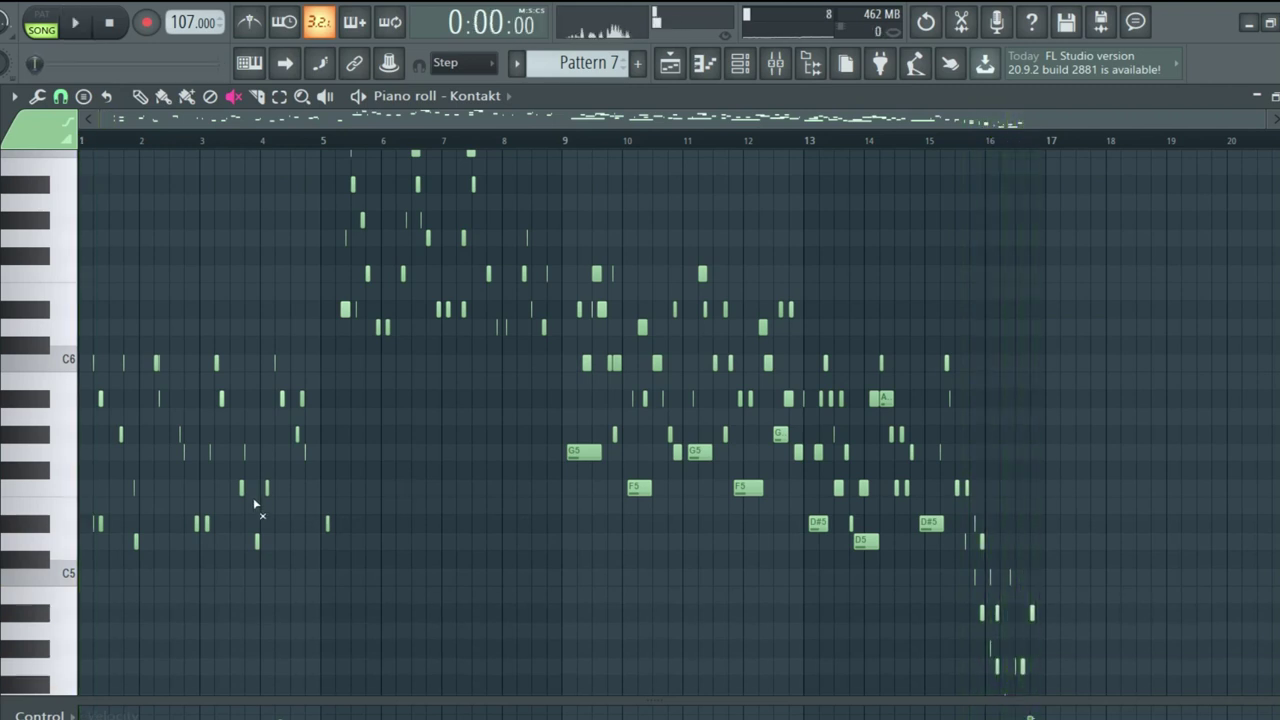
left_click(669, 66)
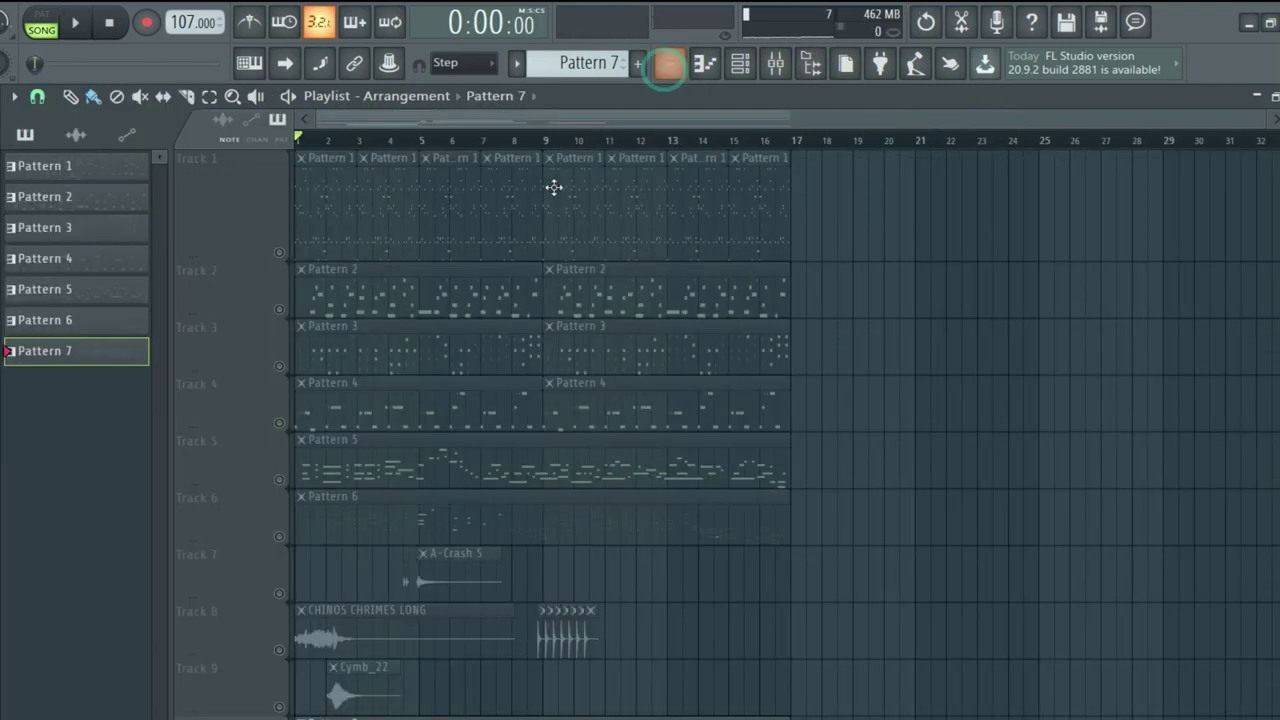
Step: Unmute Tracks 1 to 6 one after another during playback to layer them with Pattern 7 on Track 10
left_click(279, 252)
key("space")
left_click(279, 307)
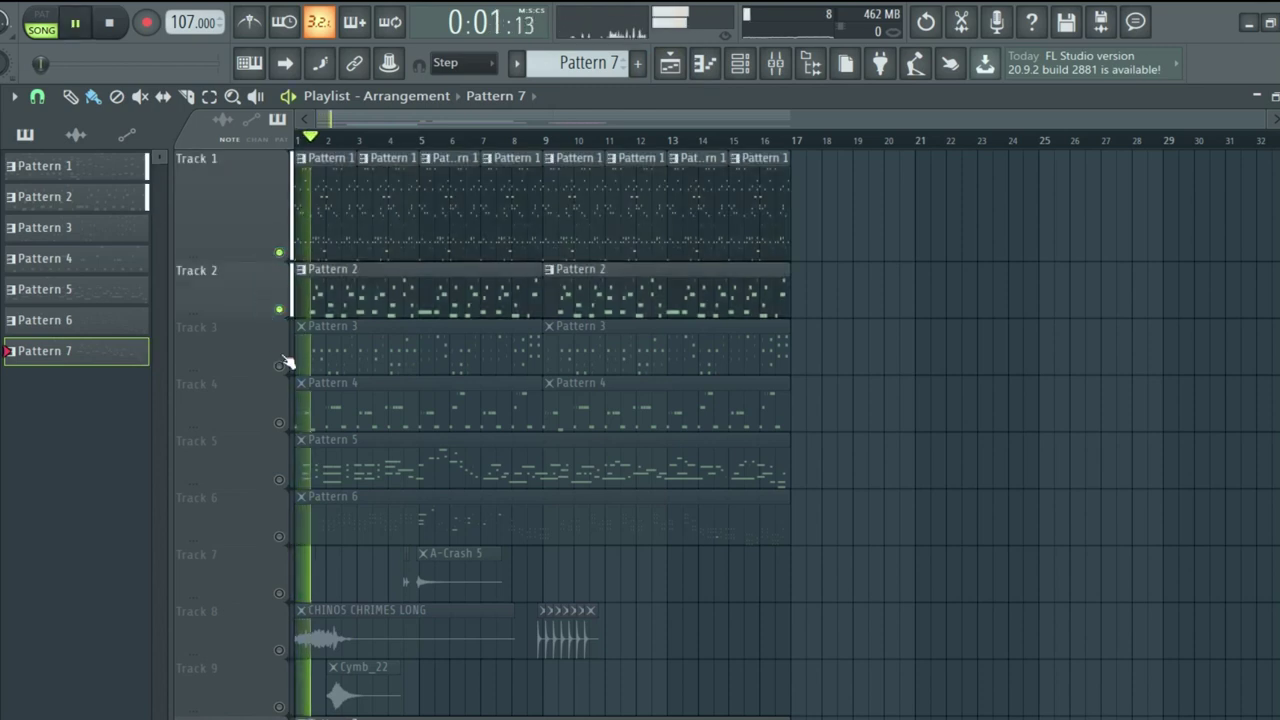
left_click(280, 365)
left_click(279, 422)
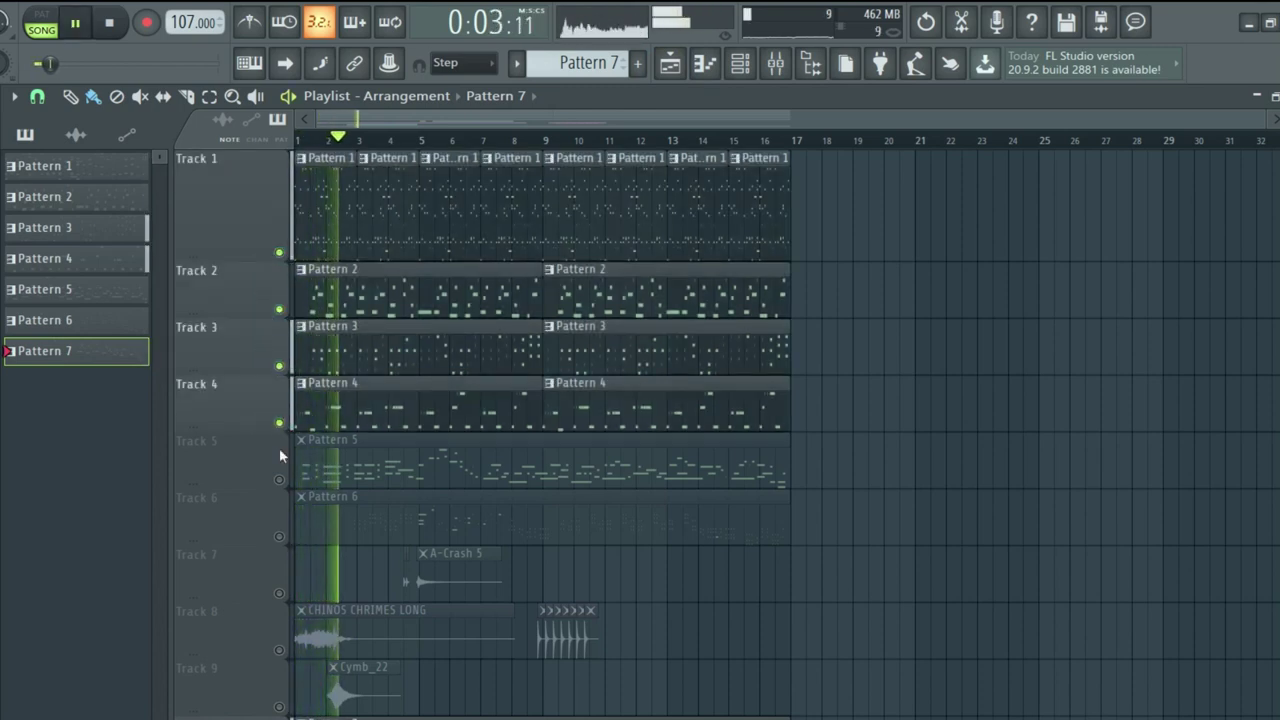
left_click(279, 481)
scroll(874, 508, "down", 2)
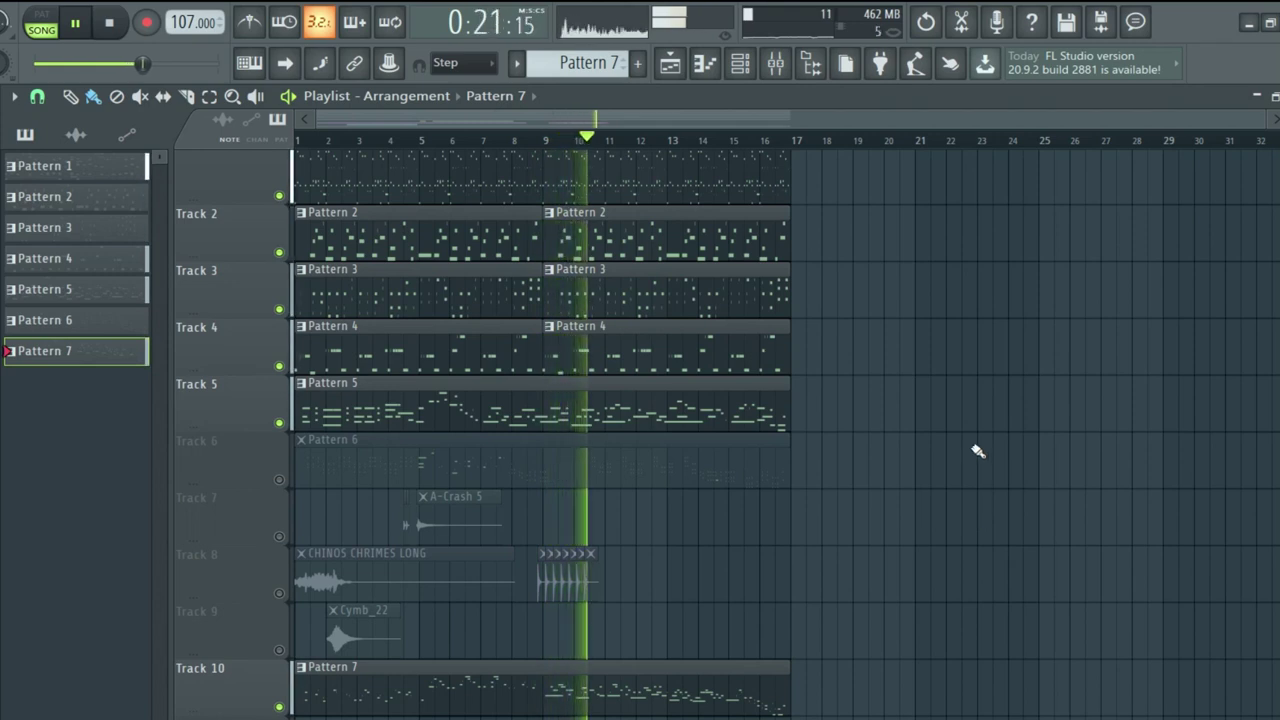
scroll(978, 451, "up", 1)
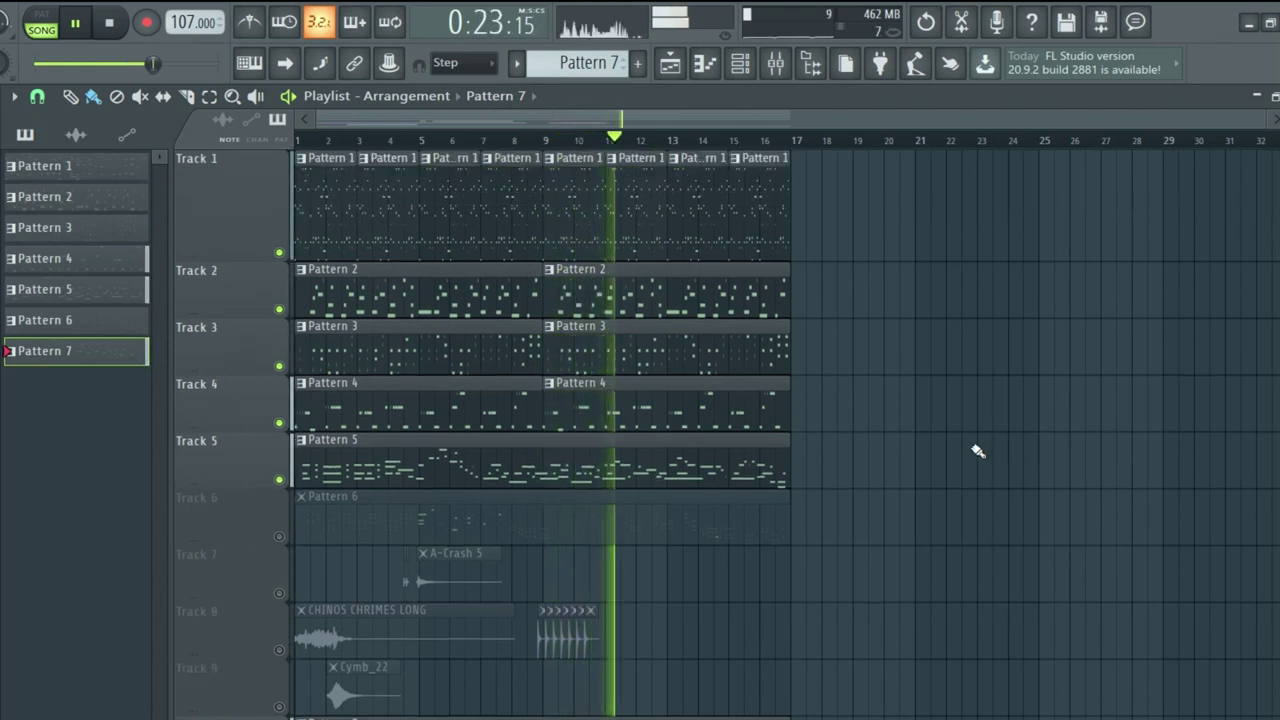
left_click(279, 536)
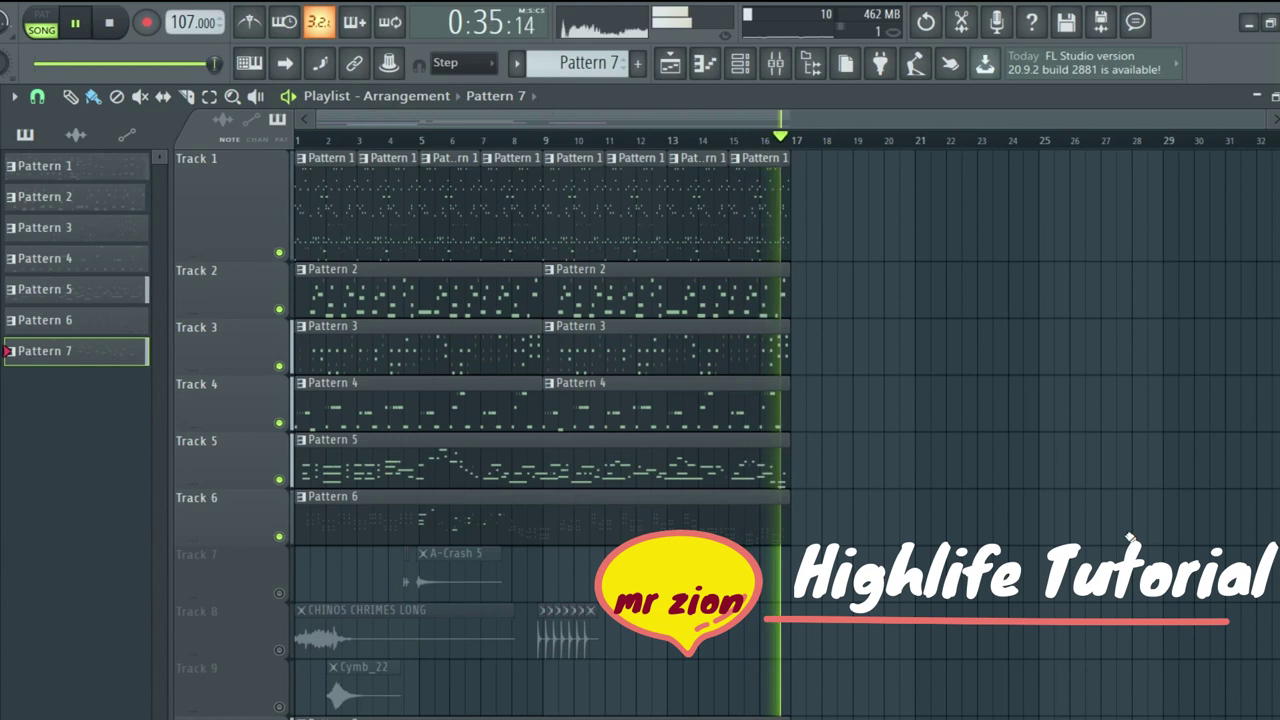
Step: Solo Track 8, unmute Tracks 9 and 7, and play their percussion and cymbal clips, replaying from just before bar 9
left_click(279, 650)
right_click(279, 650)
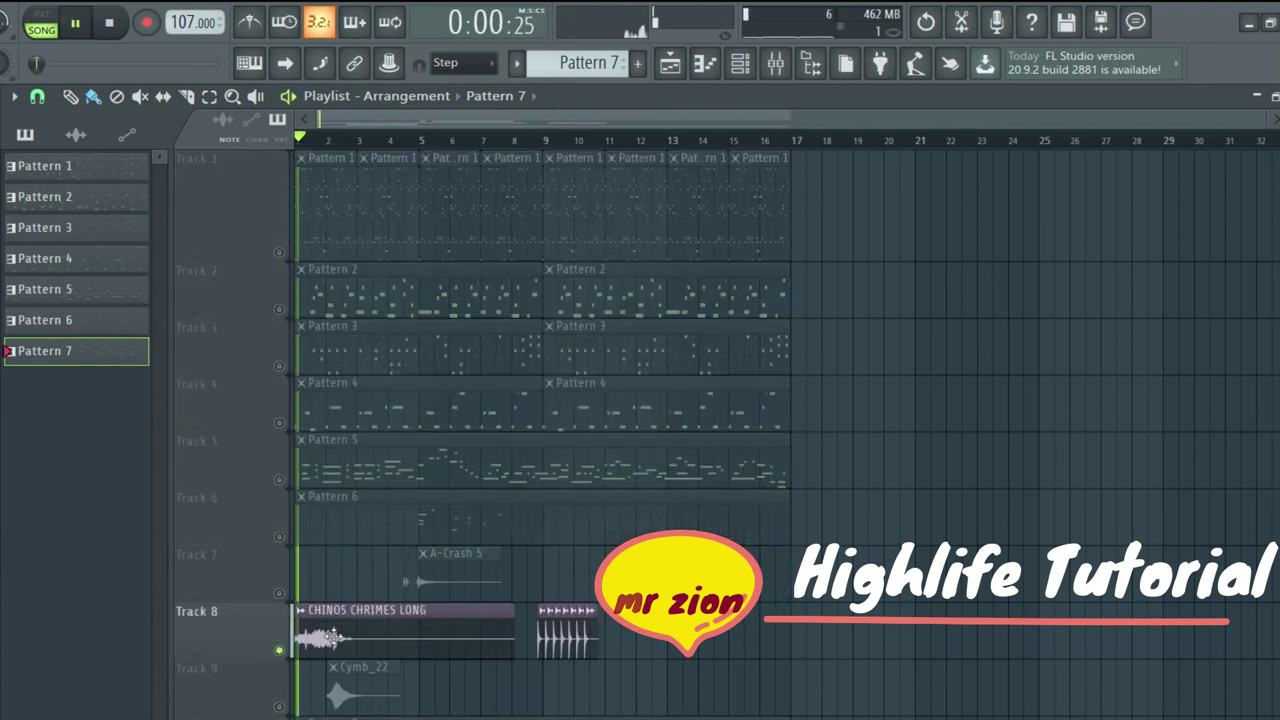
left_click(281, 707)
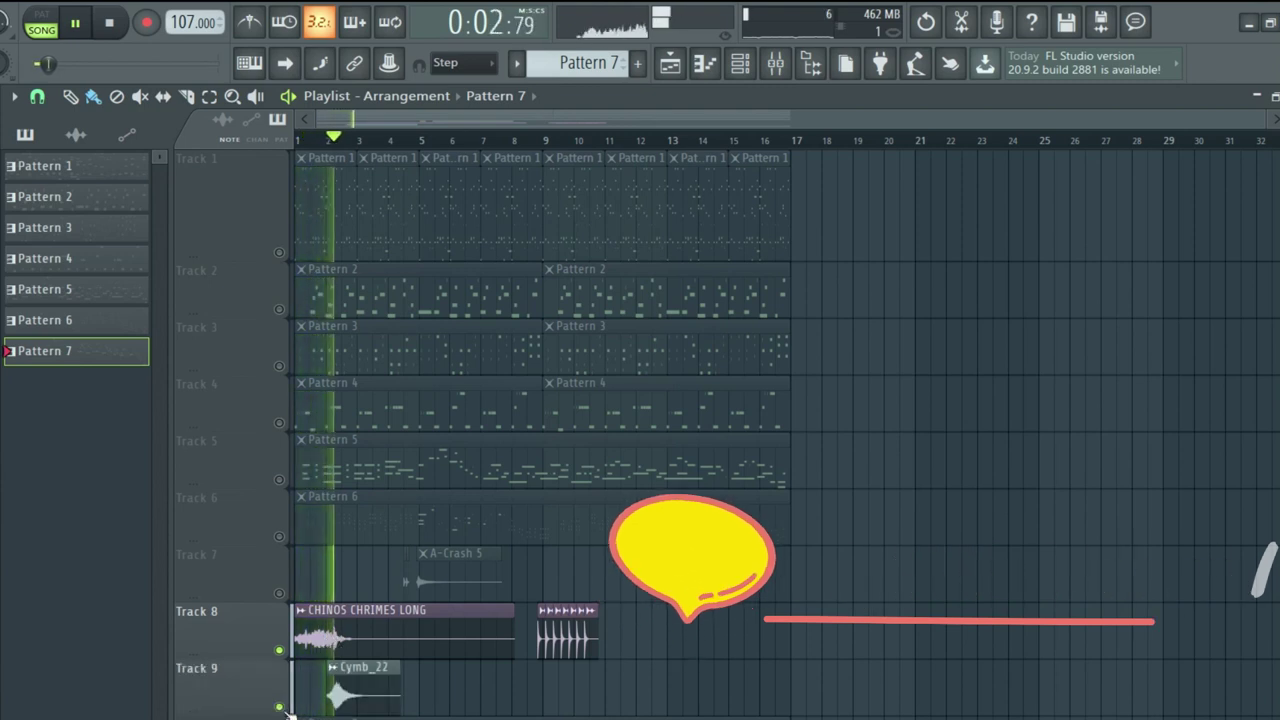
left_click(279, 593)
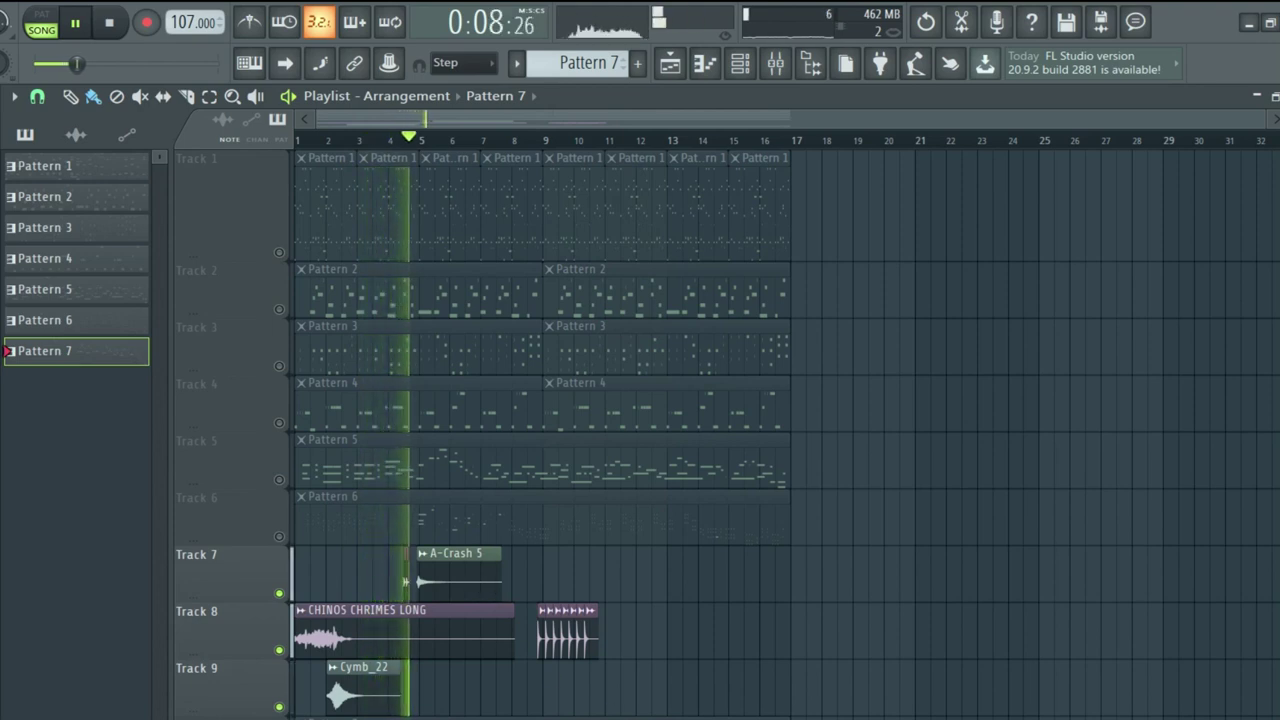
left_click(541, 145)
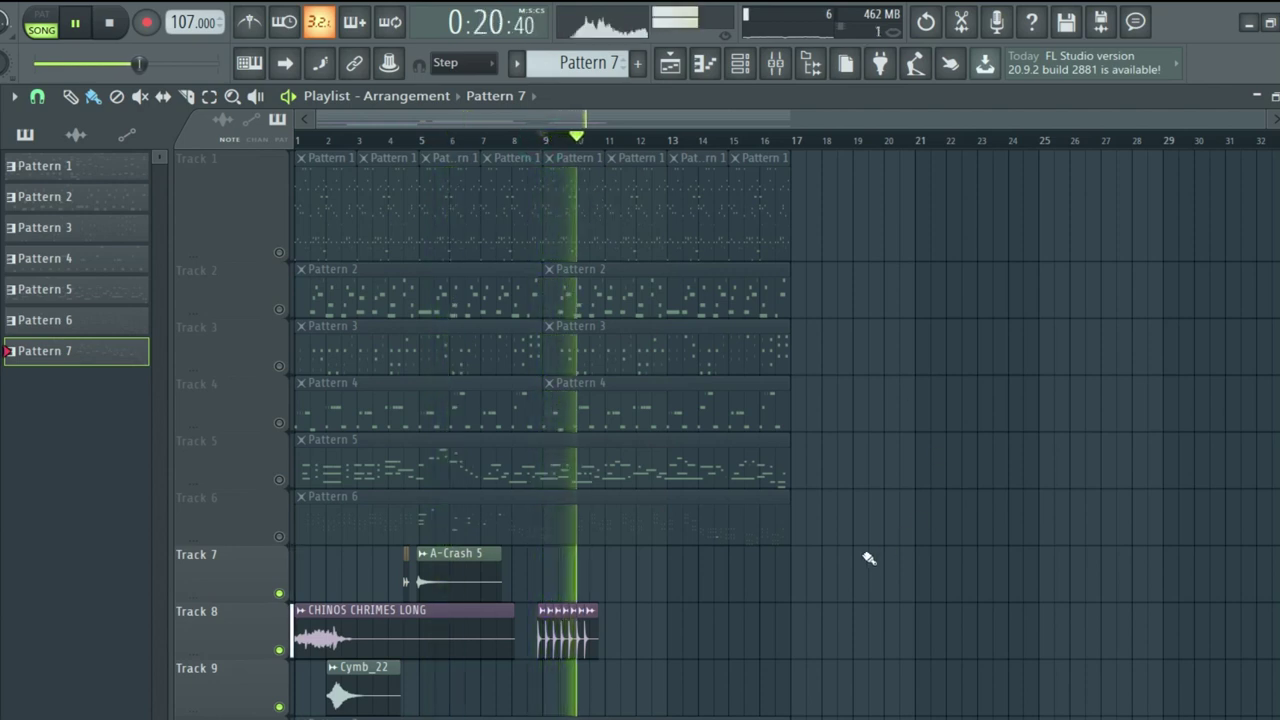
left_click(534, 145)
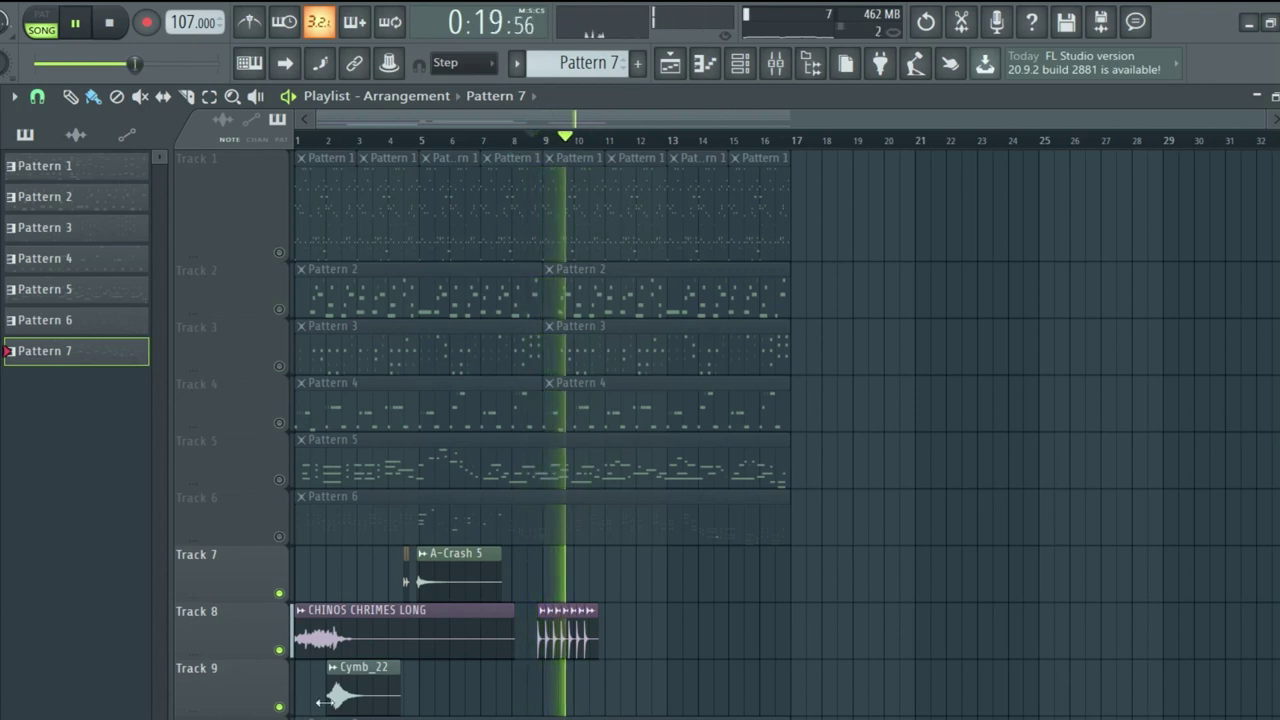
Step: Stop playback, clear the track solo so all tracks sound, and play the full arrangement from just before bar 9
key("space")
left_click(280, 649)
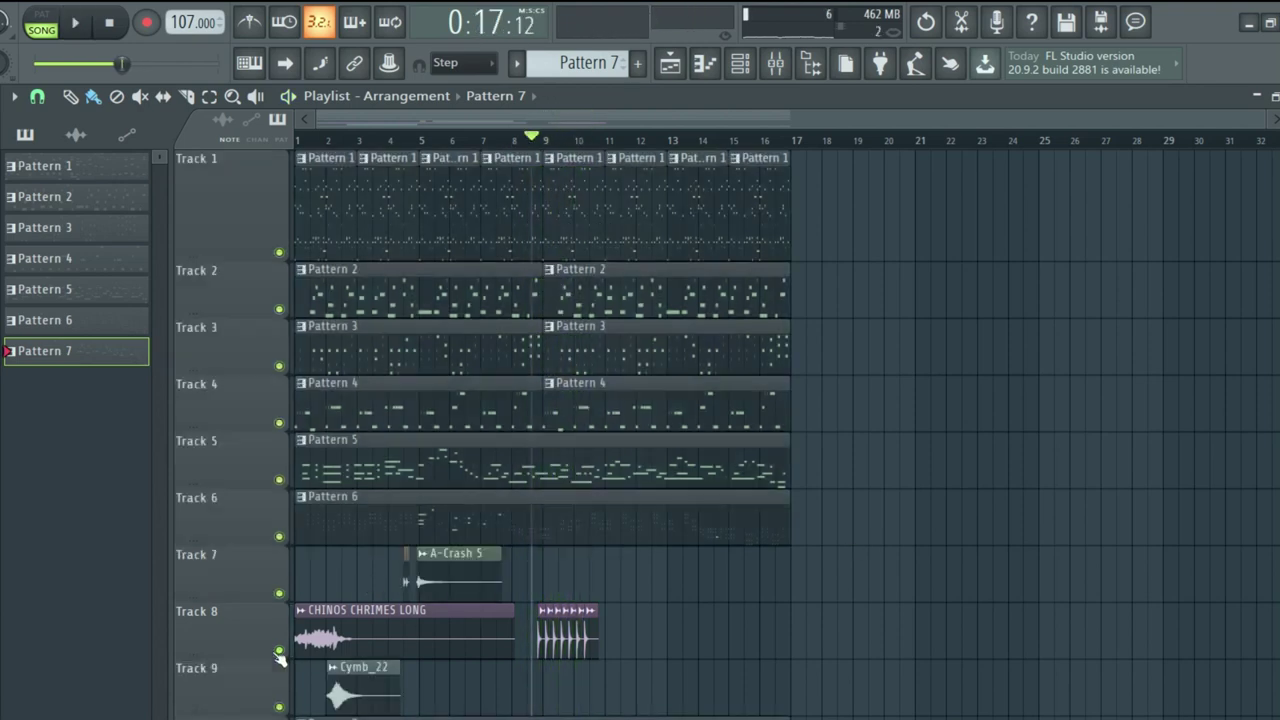
key("space")
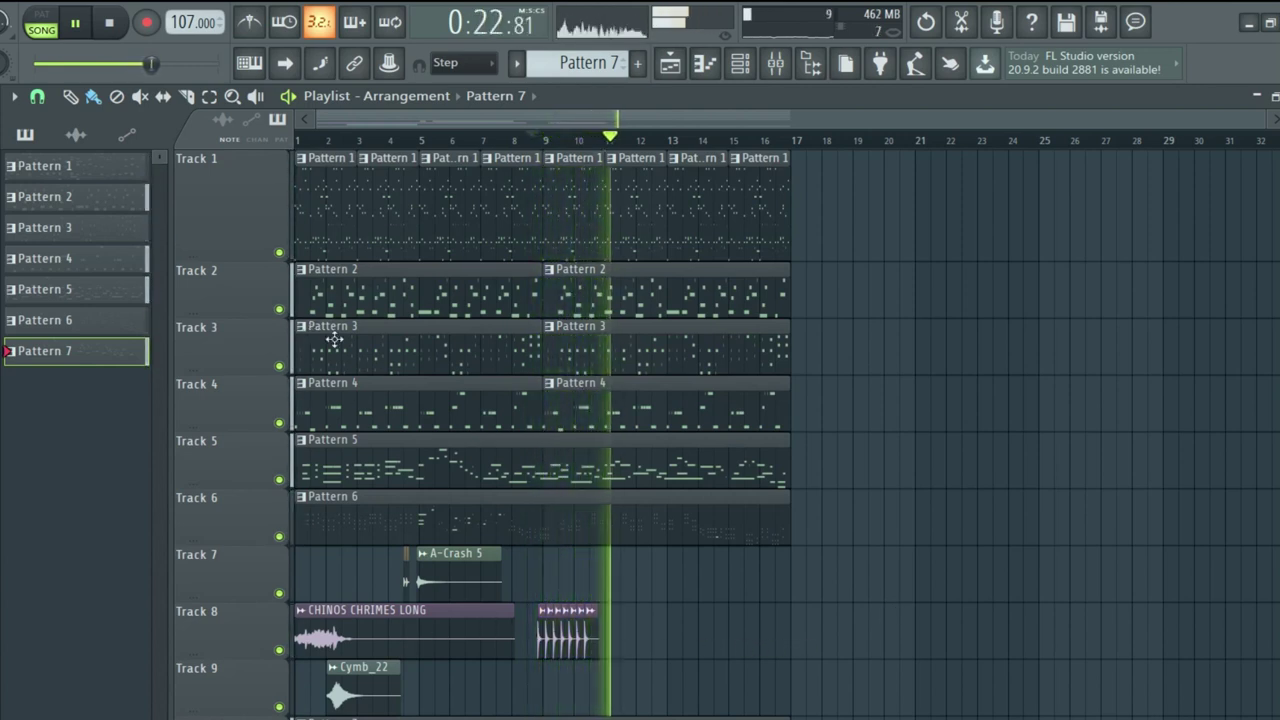
Step: Replay the section from around bar 4 and enlarge Track 7 to inspect its ana snre and A-Crash 5 clips
key("space")
key("space")
scroll(402, 142, "up", 5)
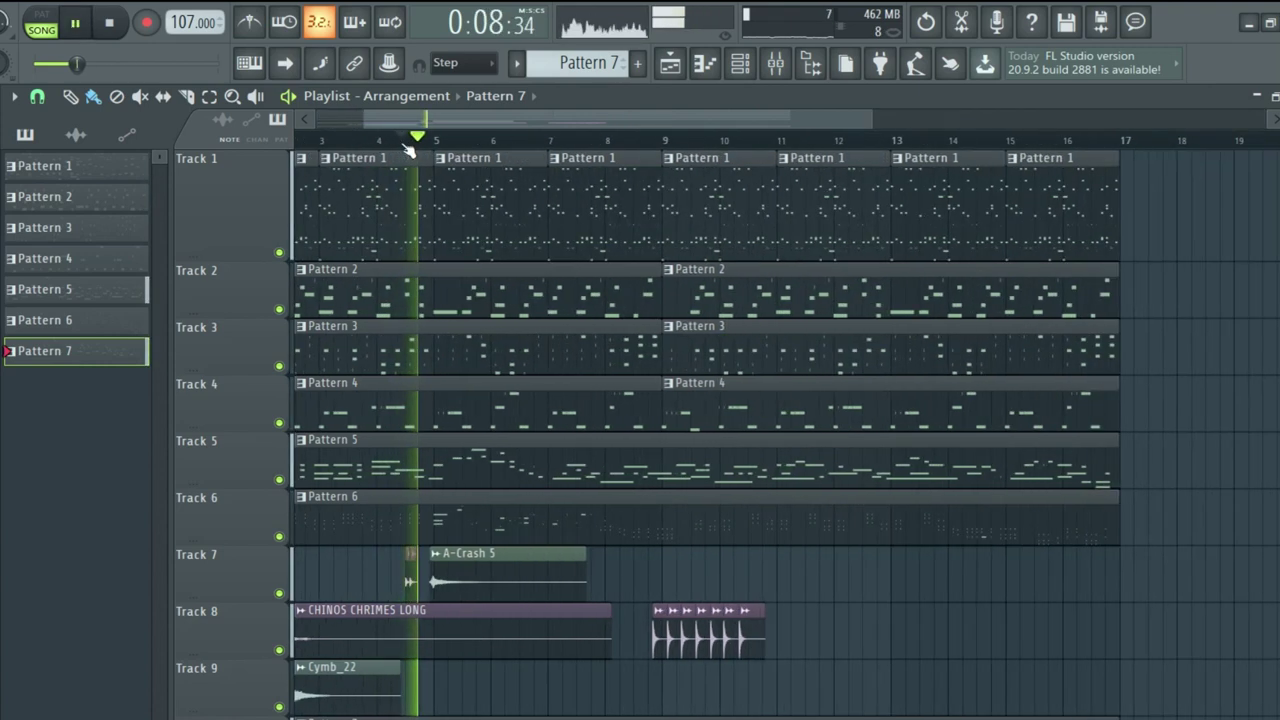
key("space")
scroll(371, 134, "up", 4)
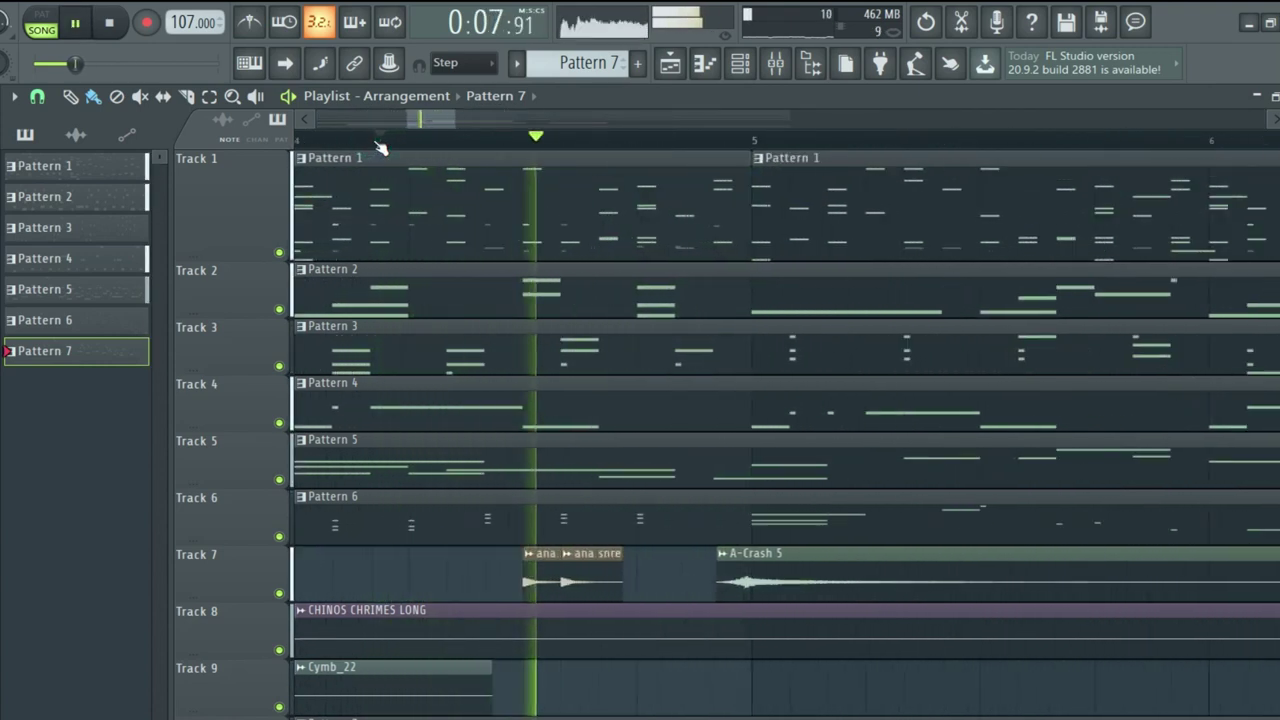
left_click_drag(232, 601, 230, 715)
key("space")
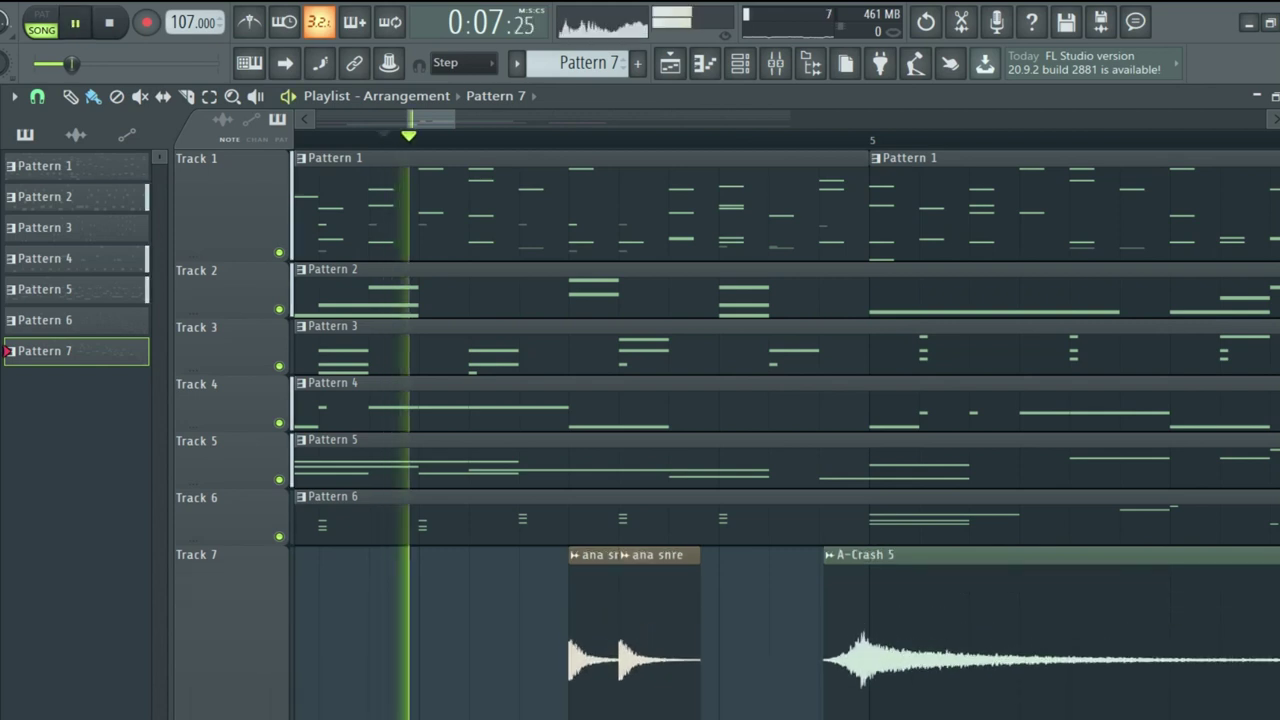
scroll(565, 143, "down", 8)
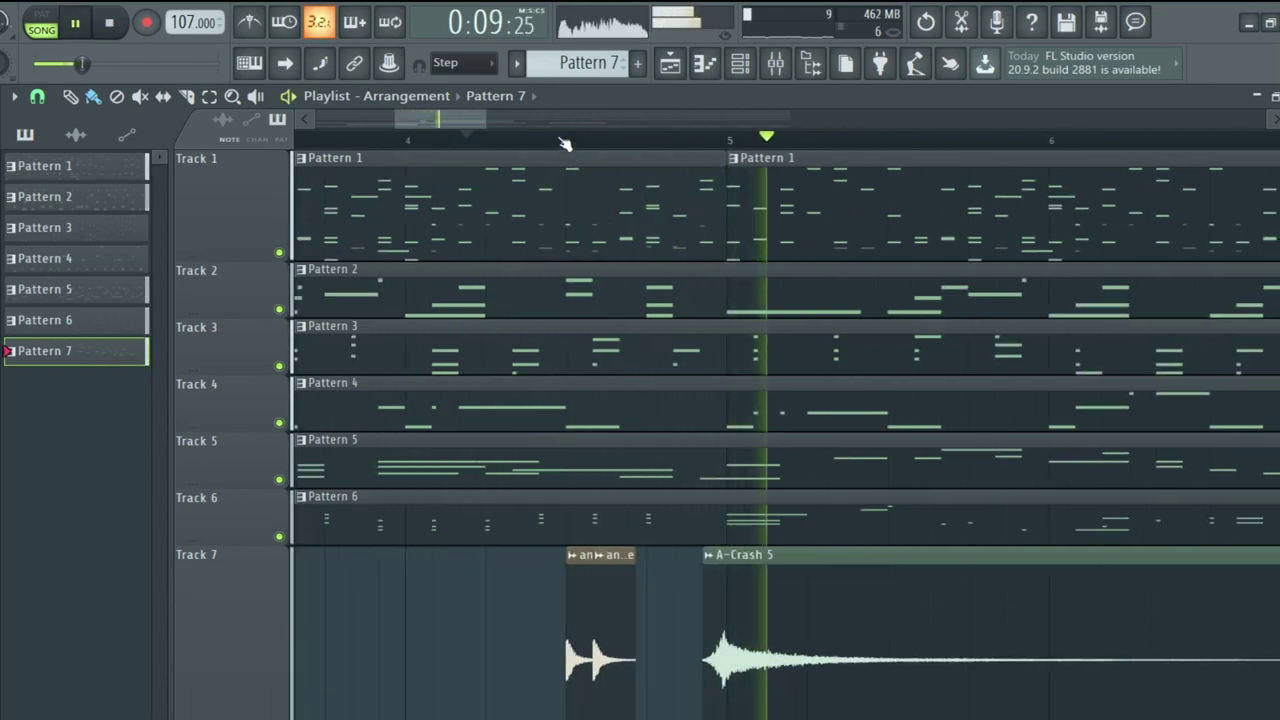
scroll(565, 143, "down", 3)
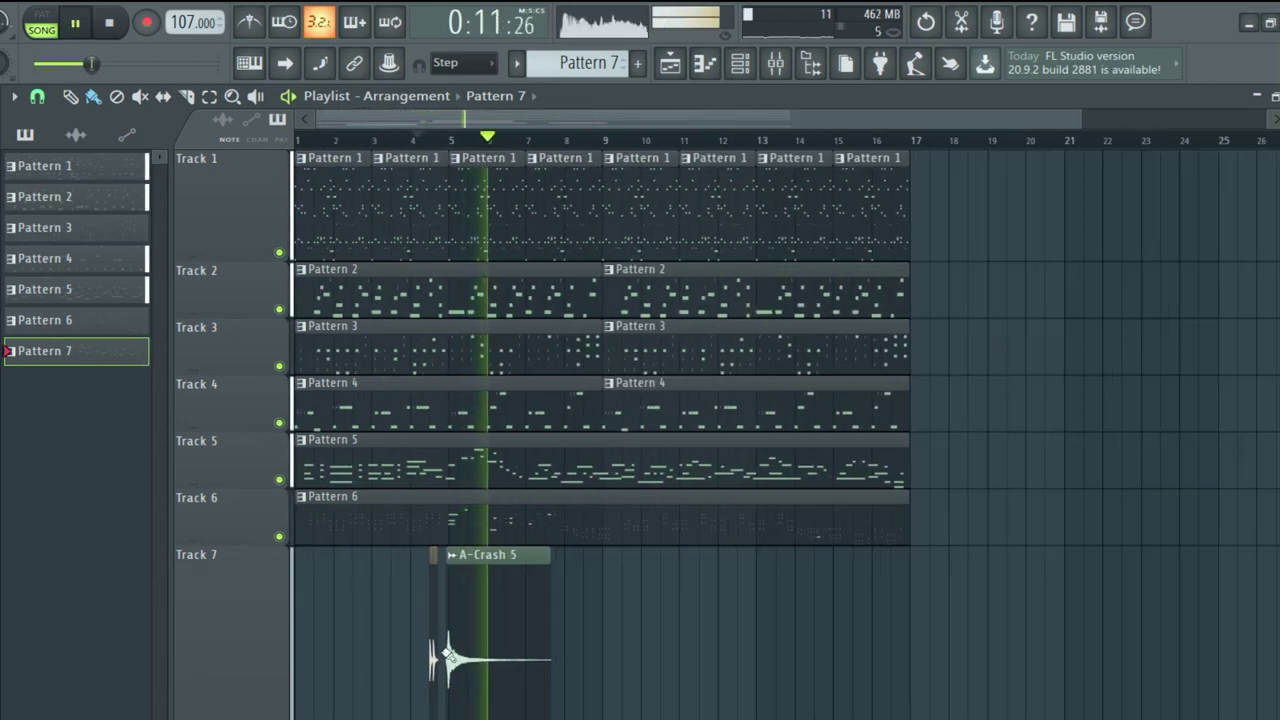
Step: List the audio clips in the picker and place an ana snre clip on Track 7 in bar 8
left_click(75, 134)
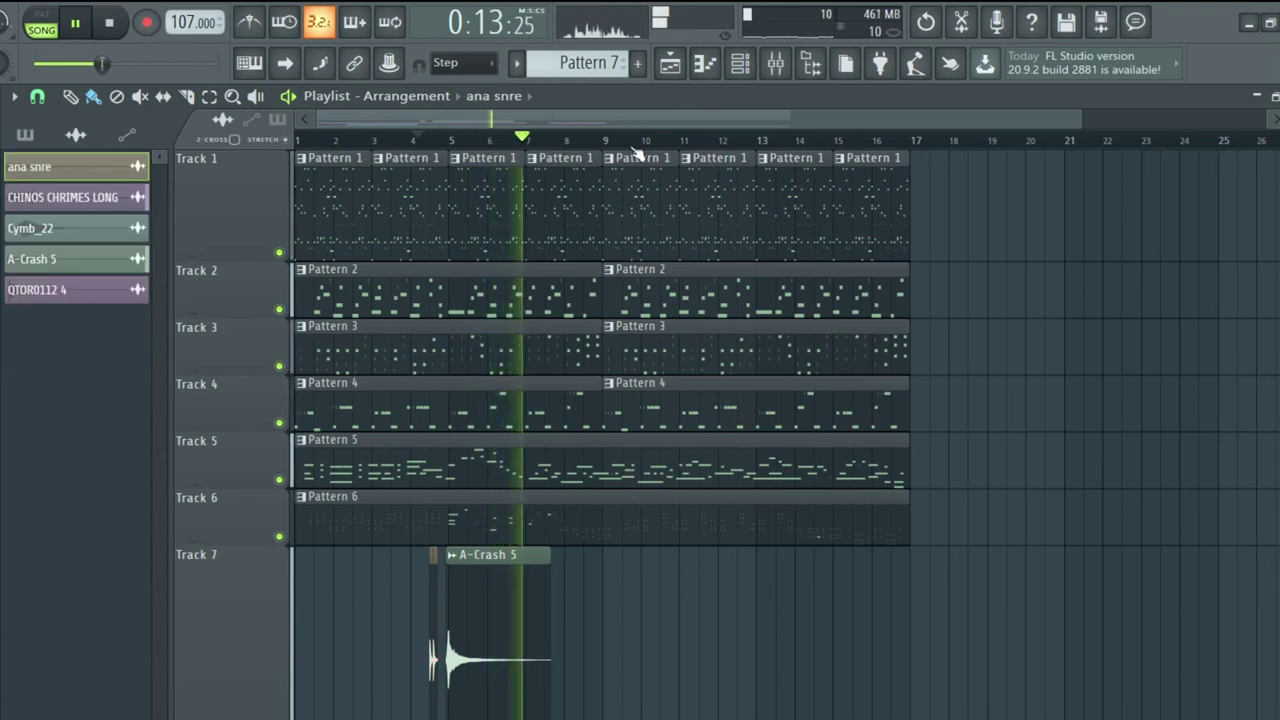
scroll(635, 155, "down", 4)
scroll(608, 143, "up", 5)
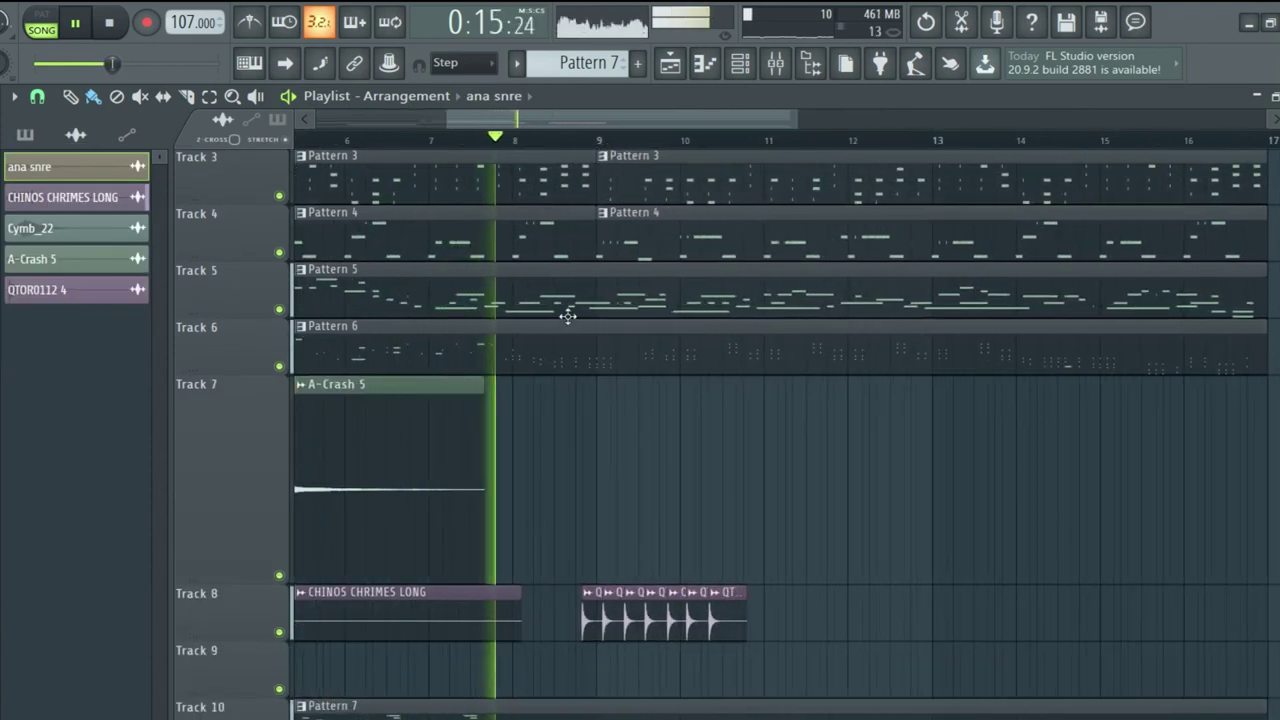
left_click(551, 494)
key("space")
key("space")
left_click(494, 143)
scroll(494, 143, "up", 4)
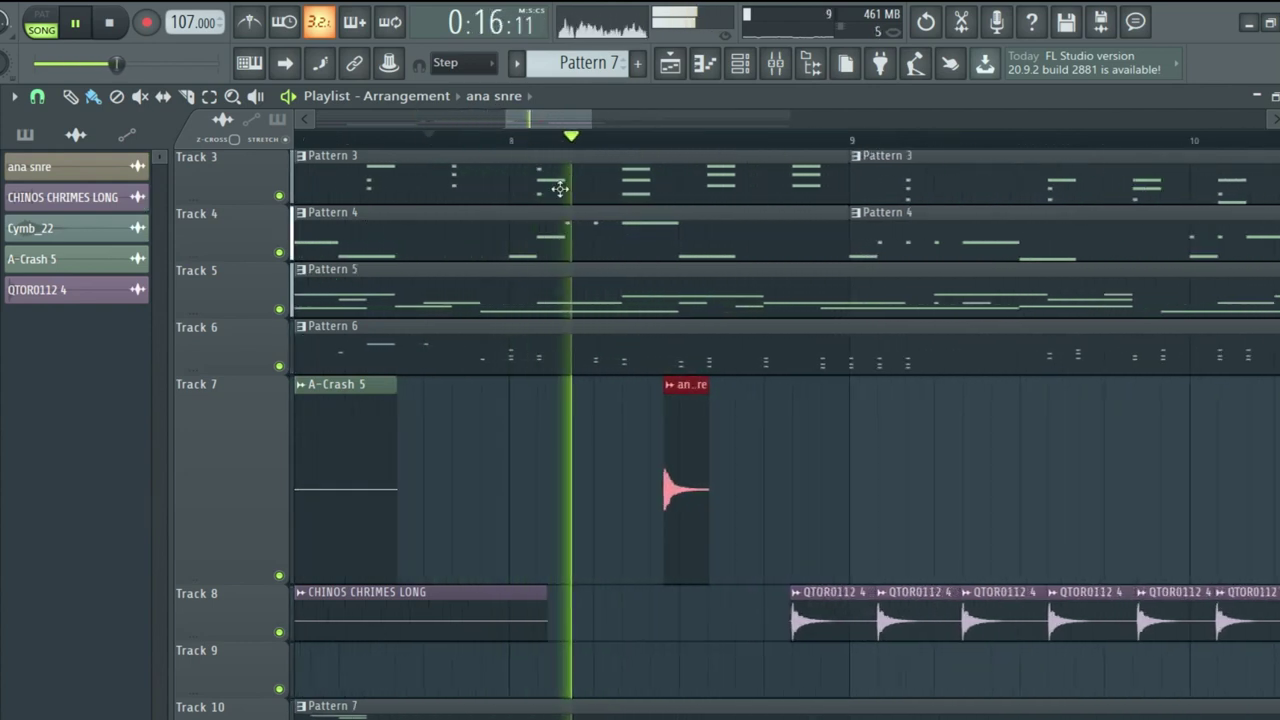
Step: Move the new ana snre clip slightly earlier in bar 8 and add two more copies after it on Track 7
key("space")
key("space")
left_click_drag(689, 488, 677, 488)
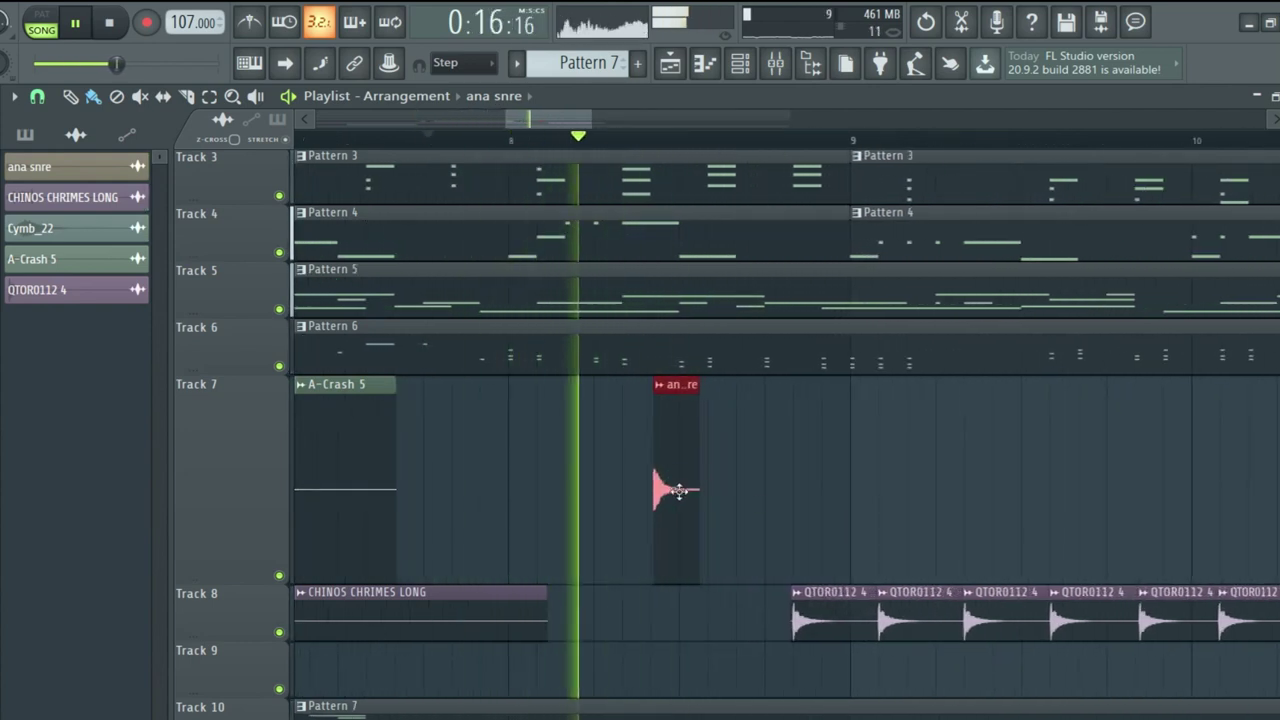
key("space")
key("space")
left_click(725, 492)
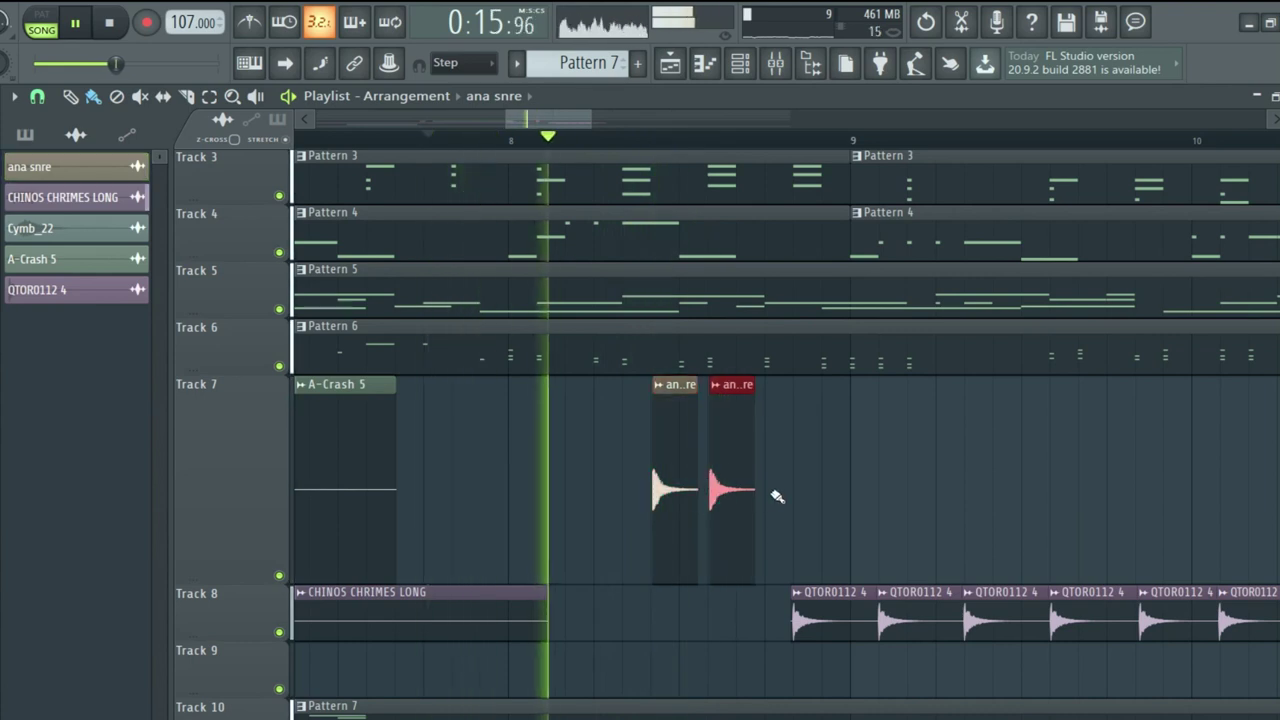
left_click(785, 492)
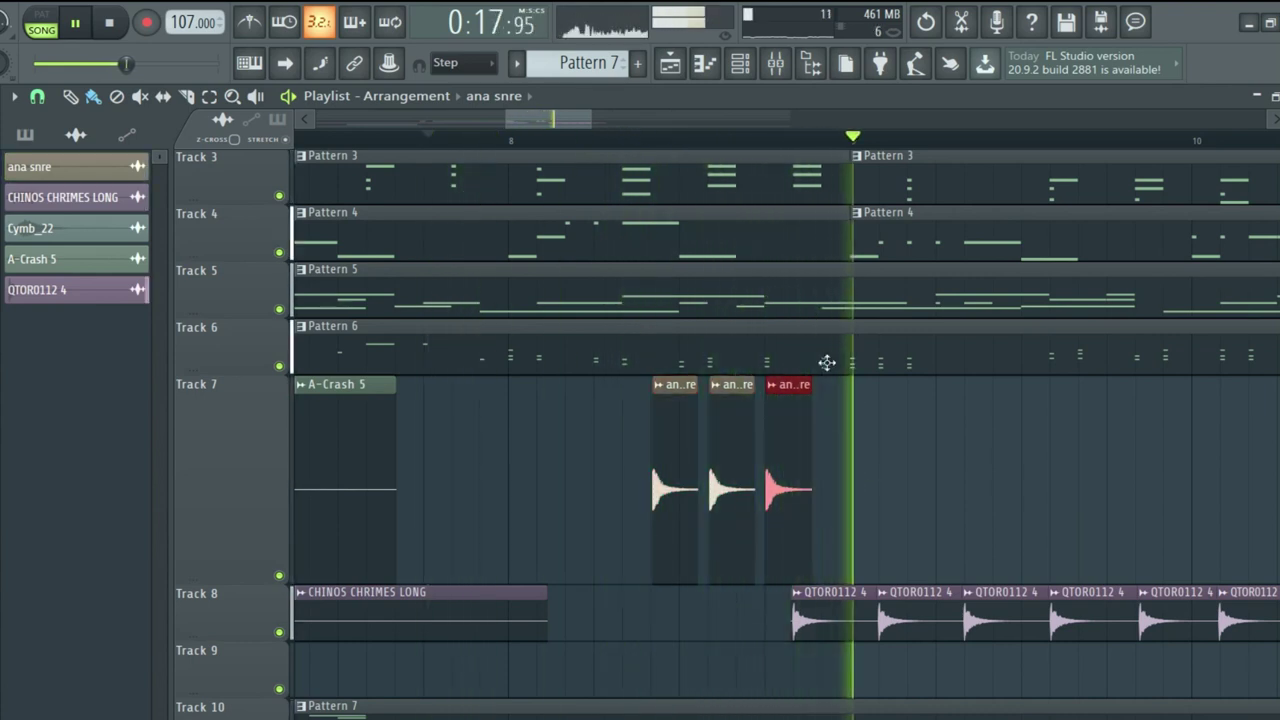
Step: Replay the new snare fill, pick the A-Crash 5 clip and place a copy on Track 7 at bar 9
scroll(617, 148, "down", 2)
scroll(617, 148, "down", 3)
key("space")
key("space")
left_click(509, 505)
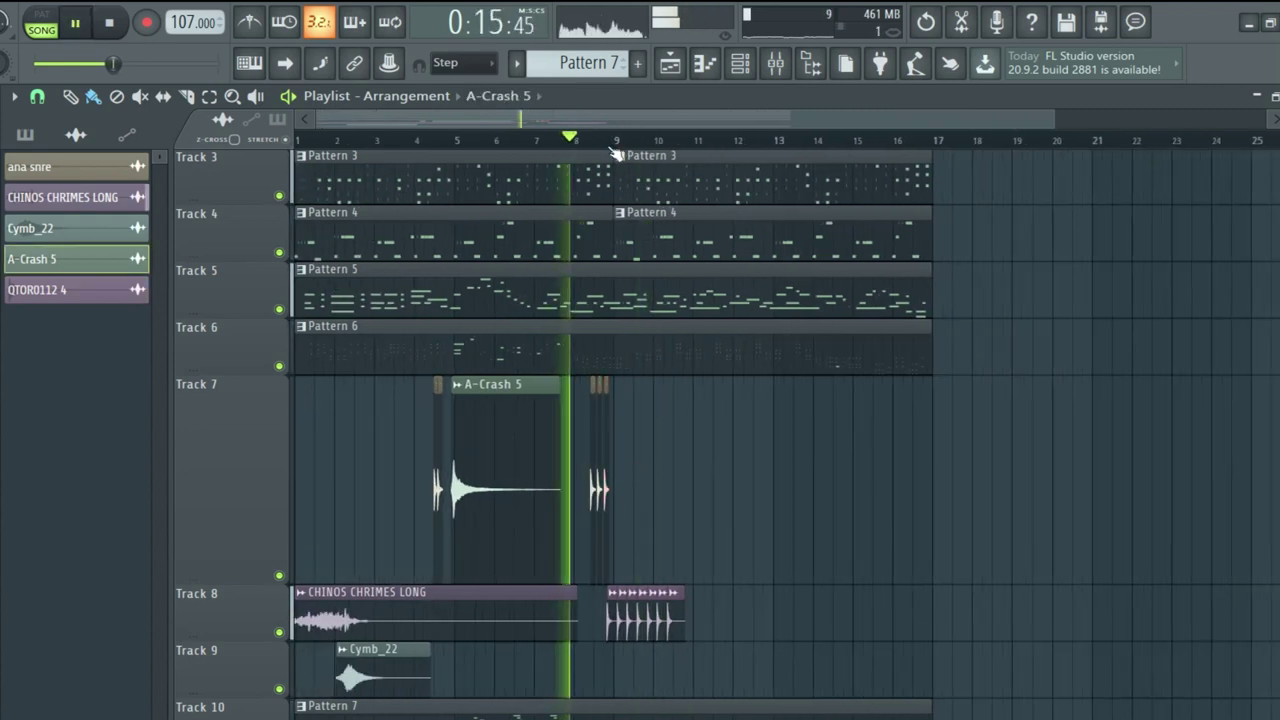
scroll(606, 500, "up", 4)
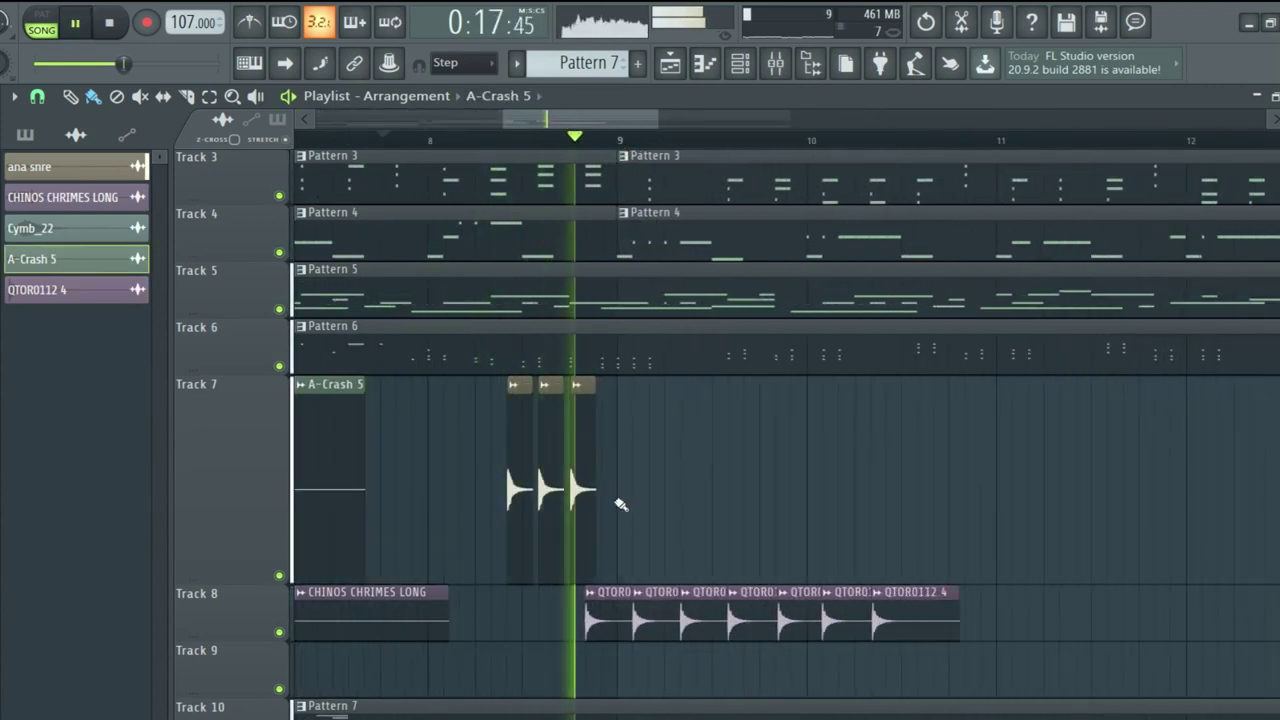
left_click(617, 500)
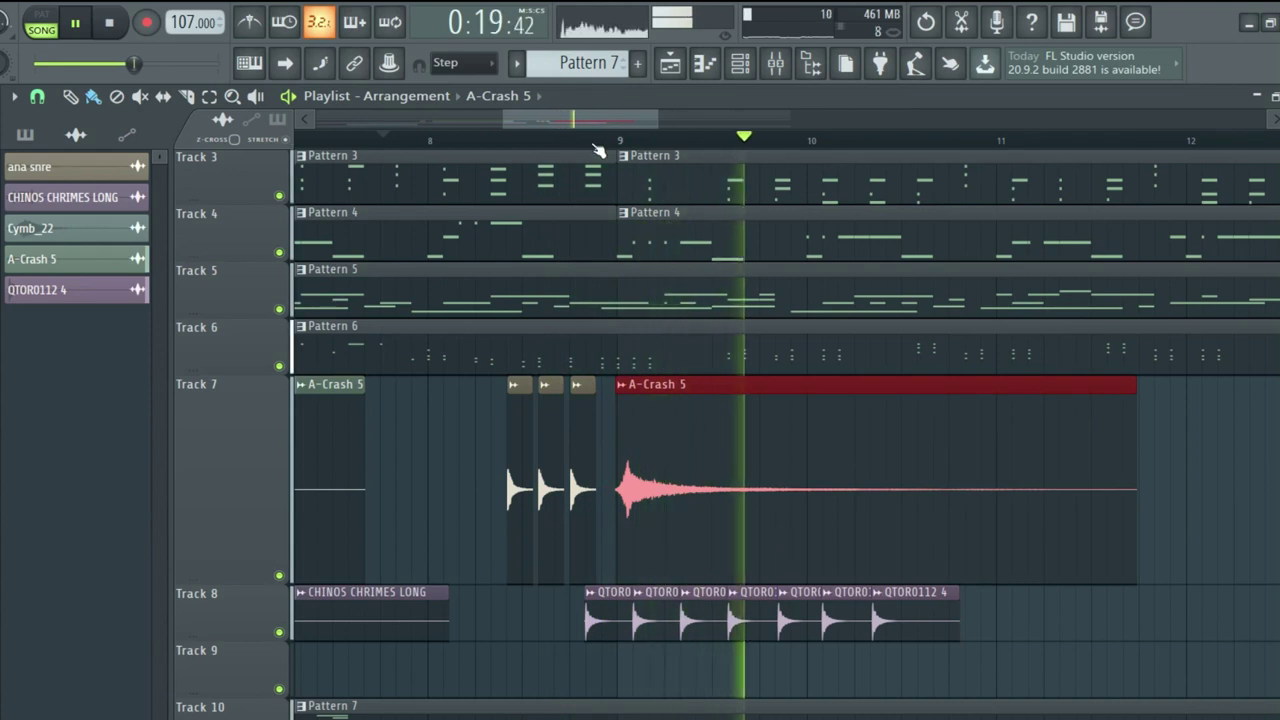
Step: Pick the Cymb_22 clip from Track 9 and place a copy on Track 7 at bar 13
scroll(607, 148, "down", 4)
scroll(607, 148, "down", 2)
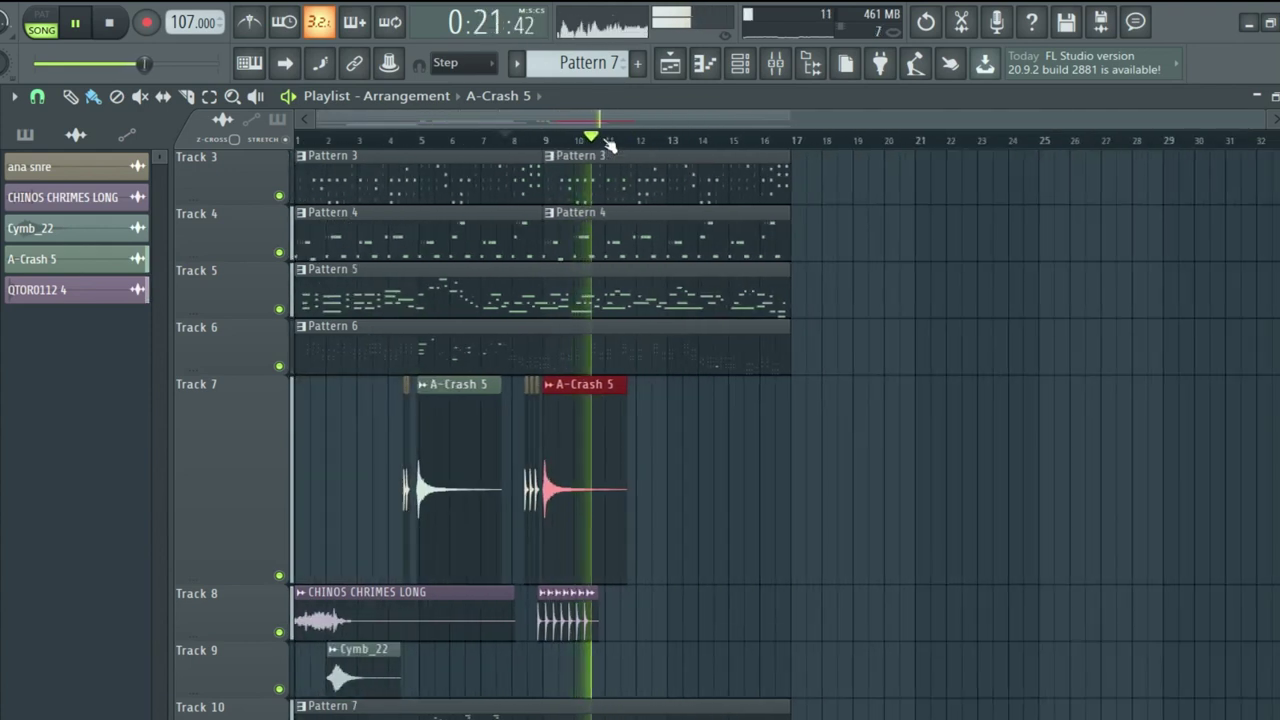
left_click(372, 682)
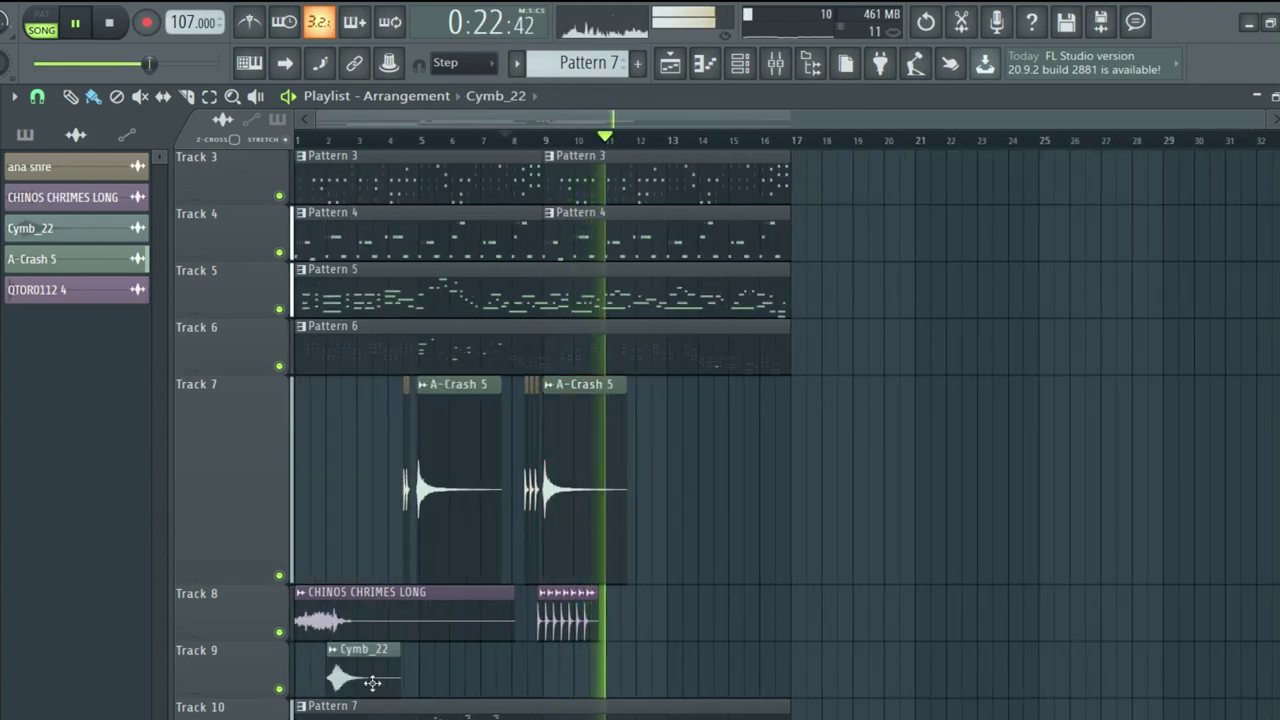
left_click(670, 480)
scroll(686, 148, "up", 5)
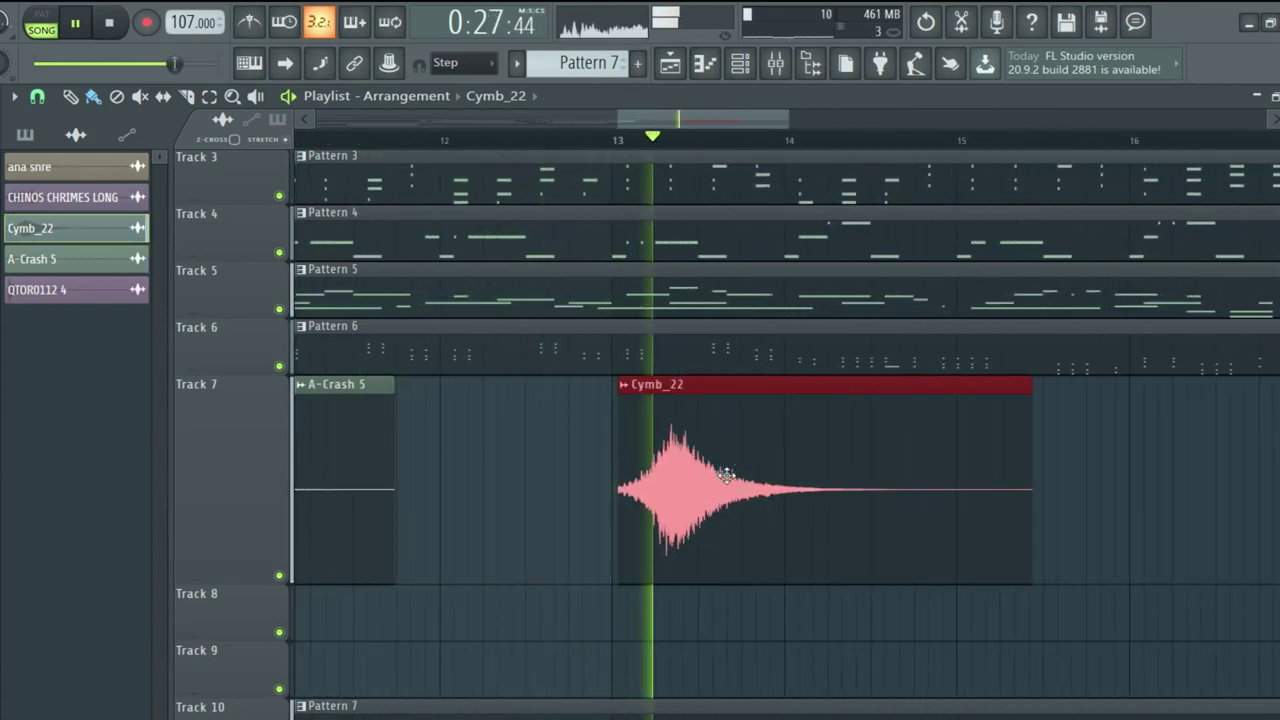
Step: Place a QTOR0112 4 clip on Track 7, align it to the start of bar 16, and play the section leading into it
scroll(704, 145, "down", 5)
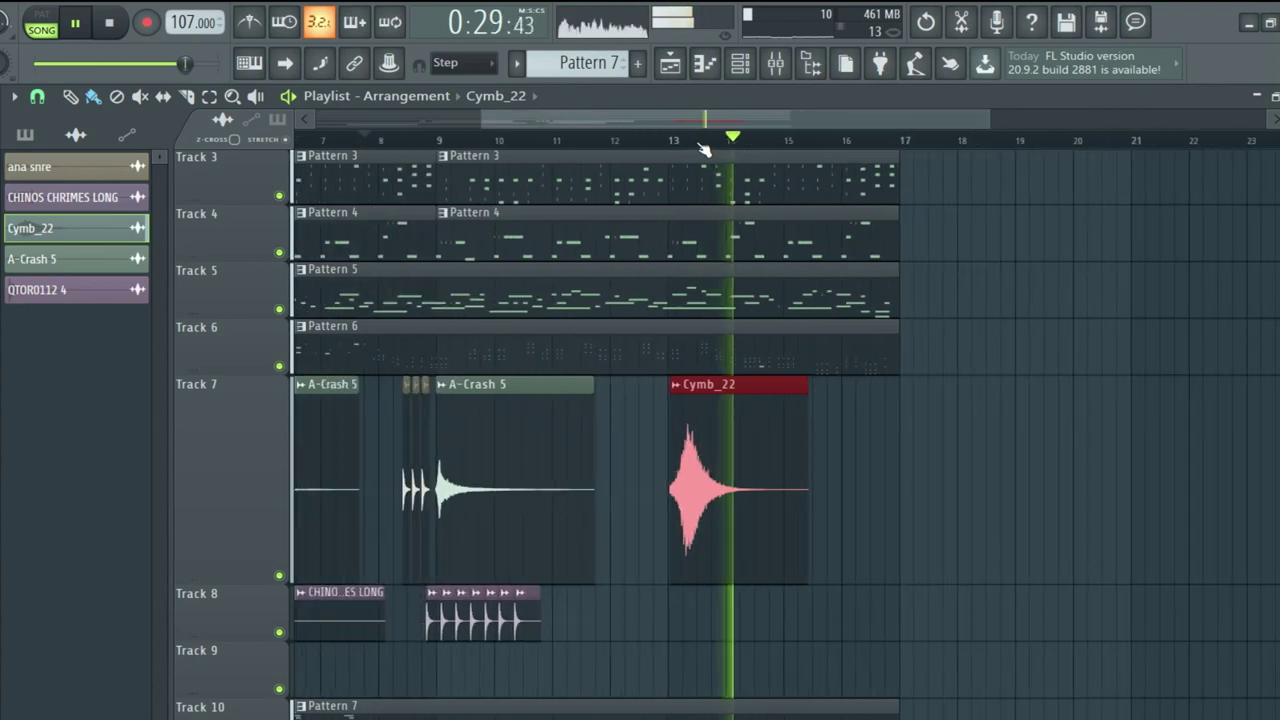
left_click(595, 626)
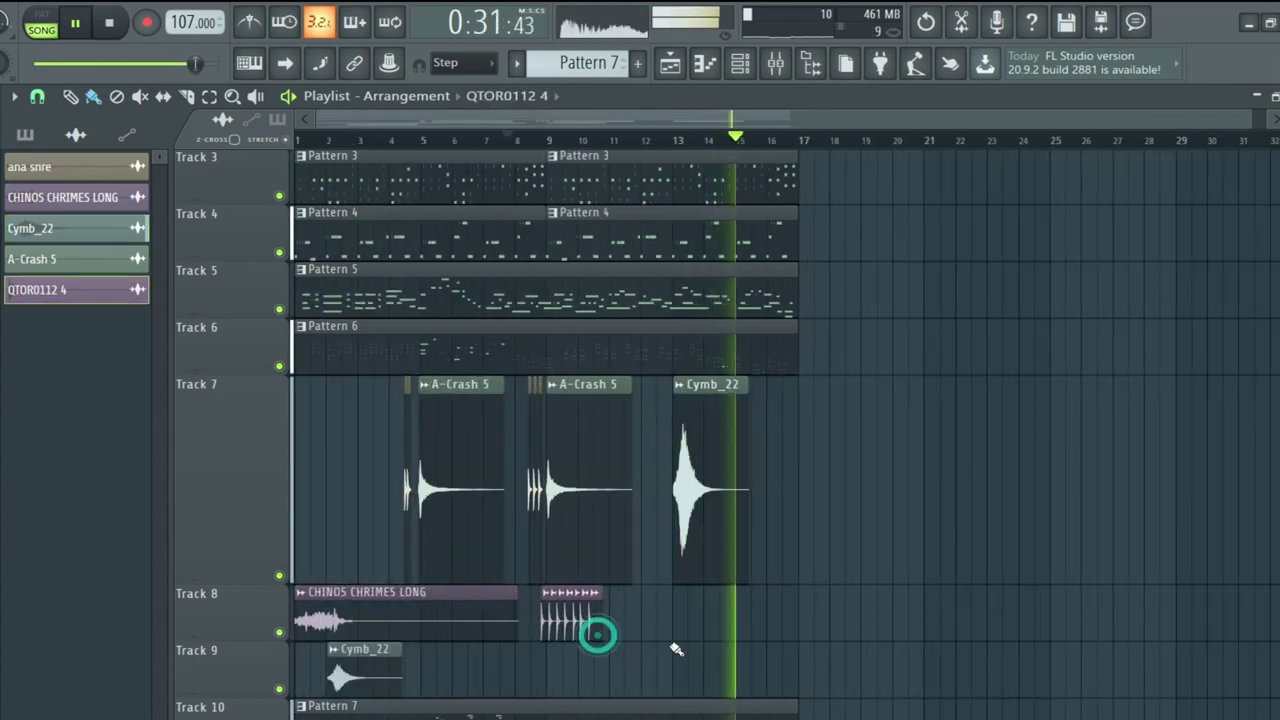
left_click(776, 521)
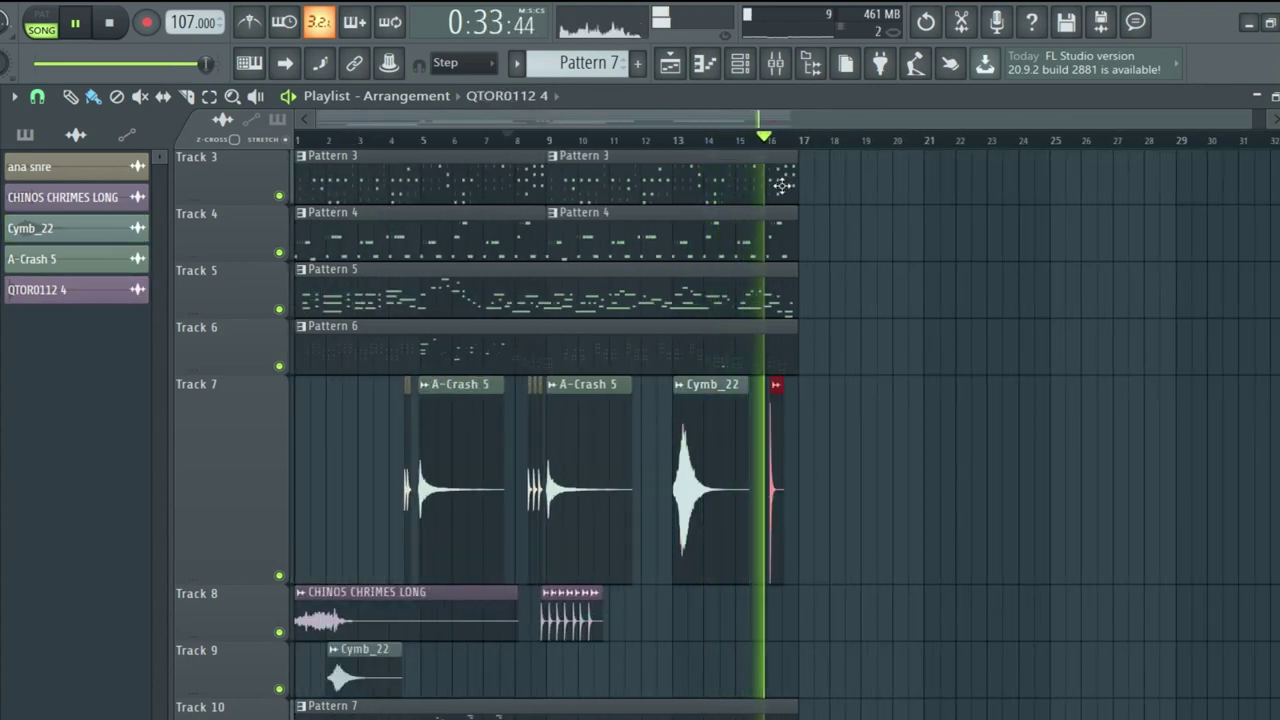
scroll(793, 148, "up", 4)
scroll(793, 148, "up", 5)
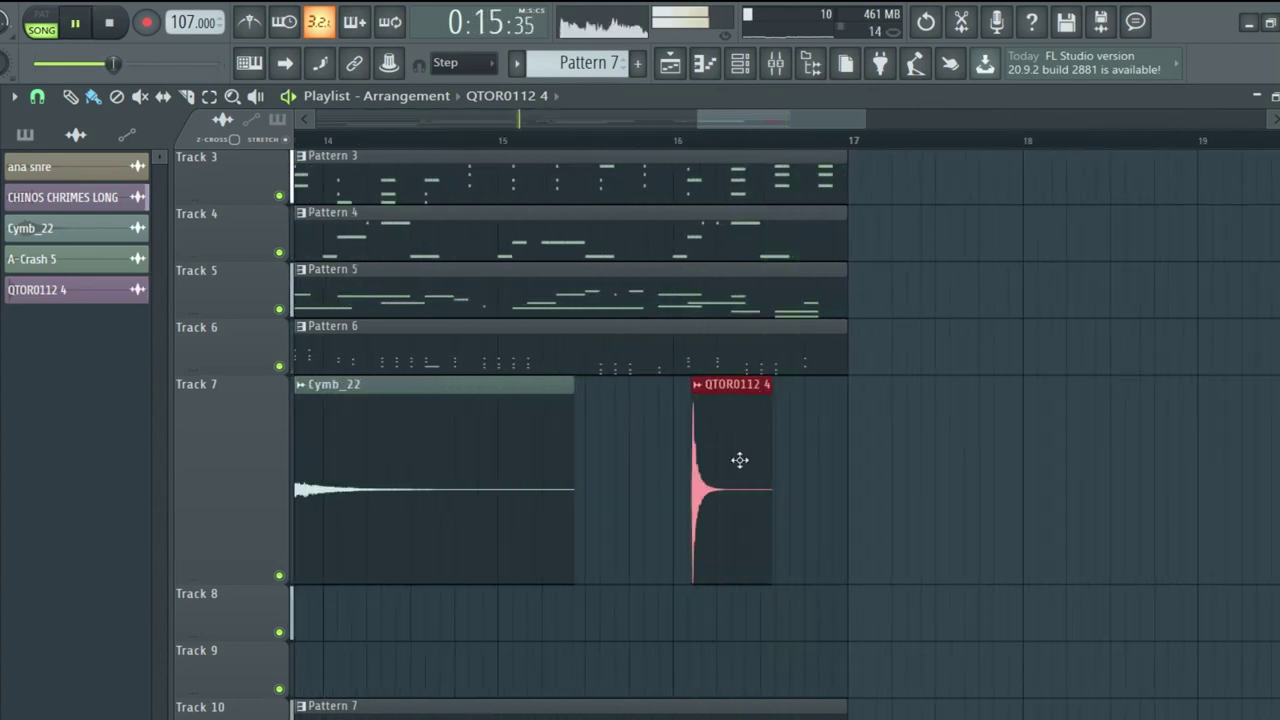
left_click_drag(740, 457, 727, 467)
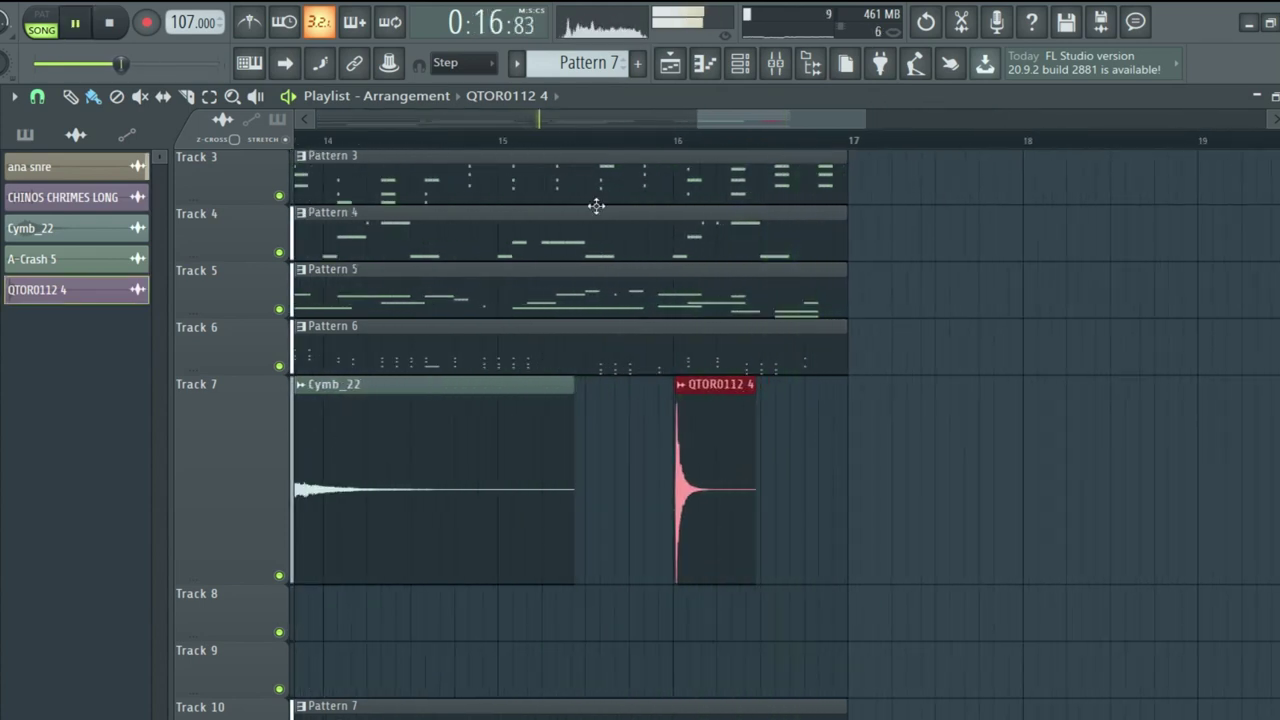
left_click(568, 141)
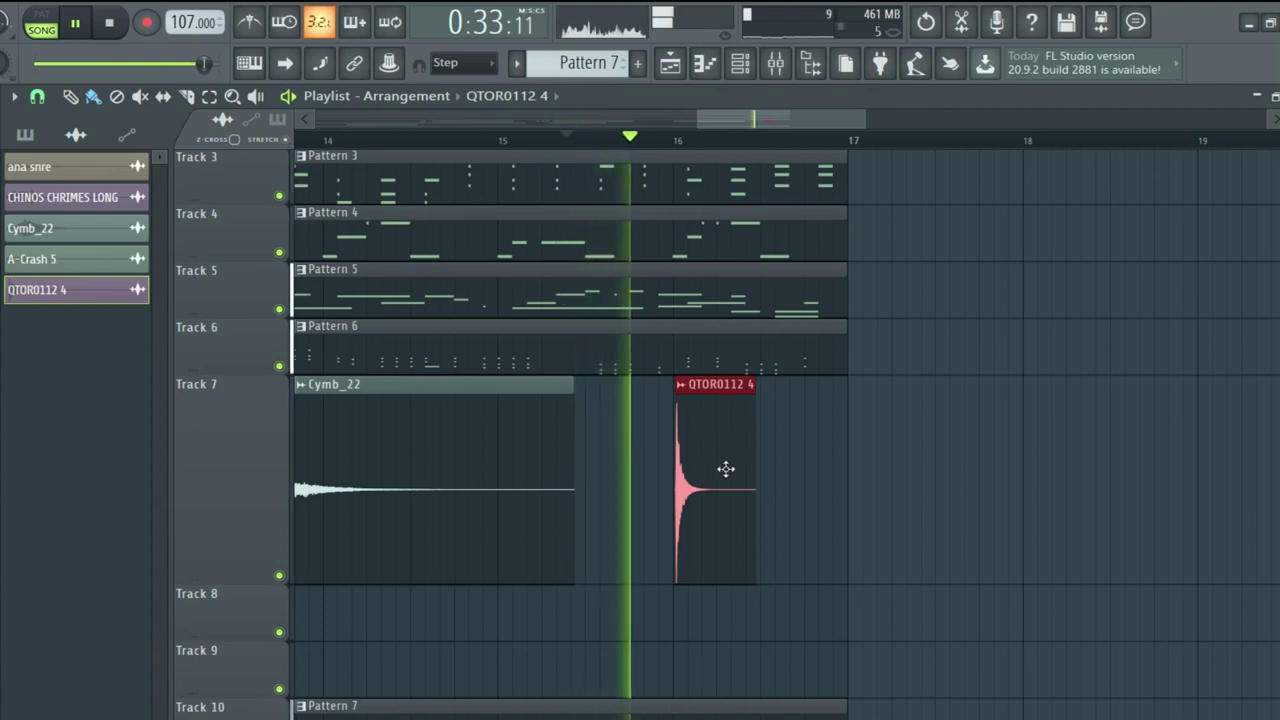
Step: Add two more QTOR0112 4 copies after the first one in bar 16 on Track 7 and replay the song from the start
left_click_drag(780, 531, 754, 531)
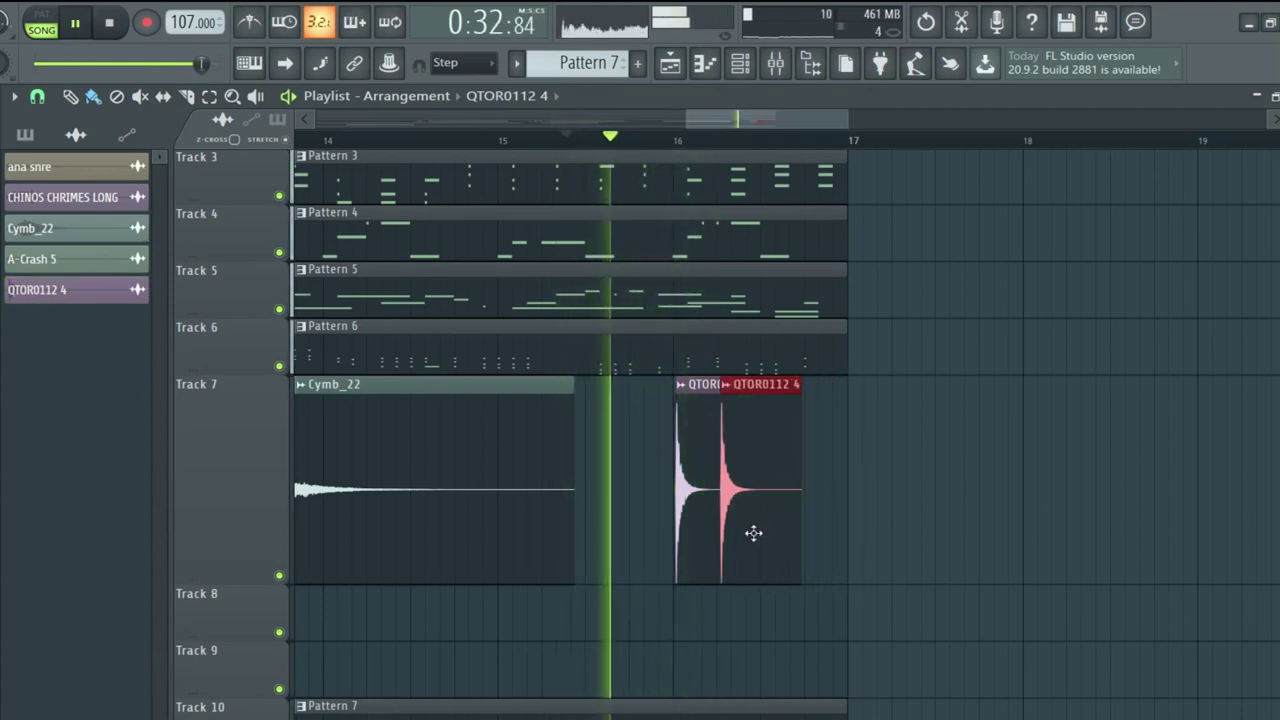
left_click_drag(846, 517, 791, 529)
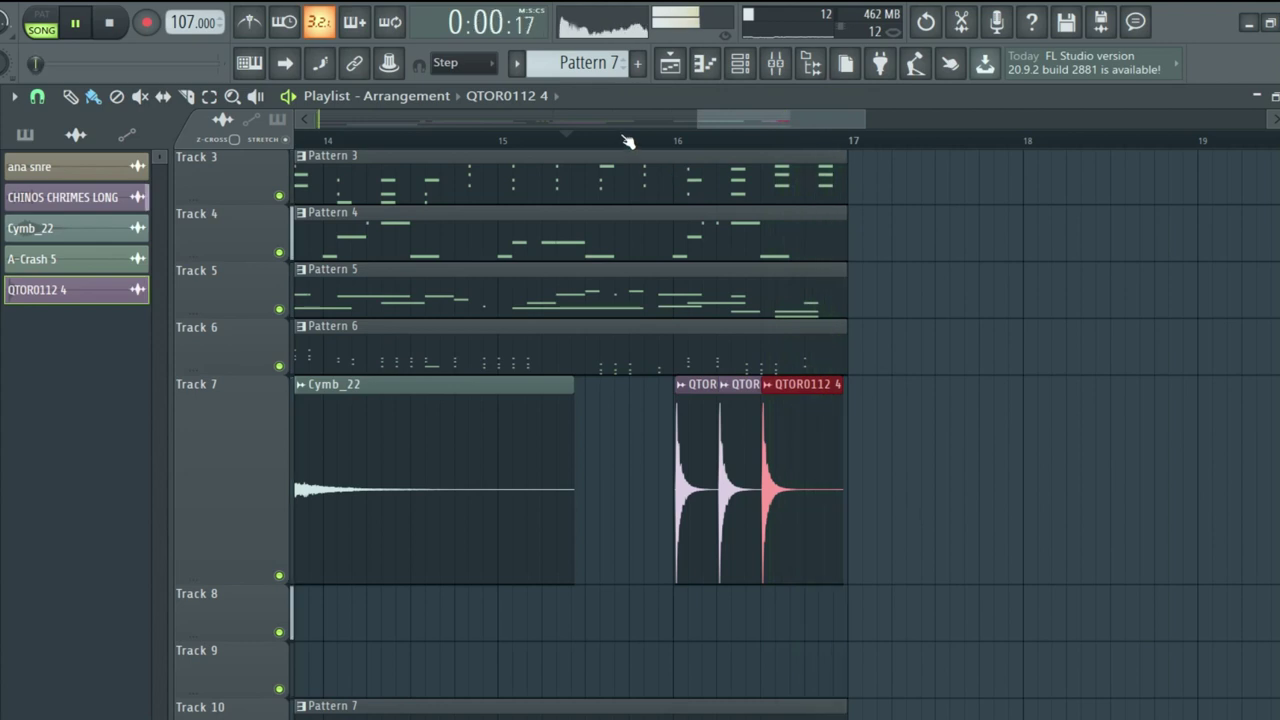
scroll(628, 140, "down", 5)
scroll(615, 137, "up", 1)
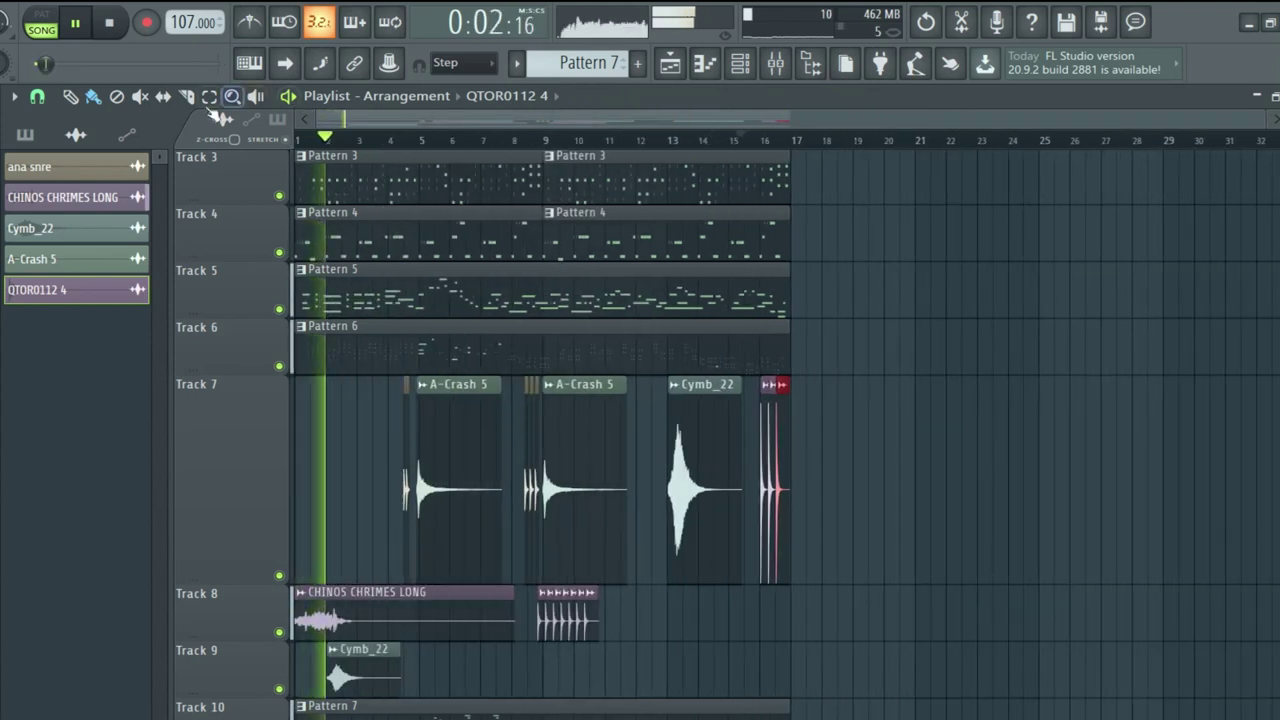
Step: Stop playback and mute the opening clips of Patterns 1, 3 and 4 and the Pattern 5 clip, then start the song
key("space")
left_click(140, 96)
scroll(920, 403, "up", 3)
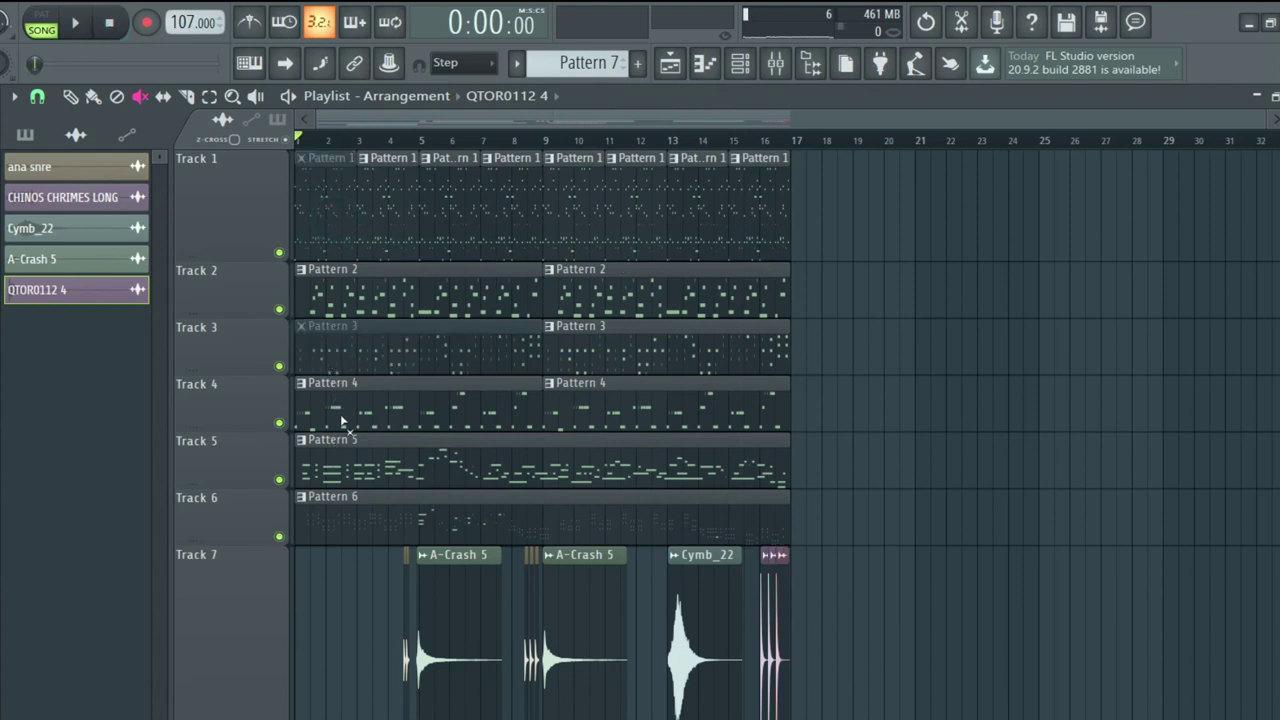
left_click(348, 461)
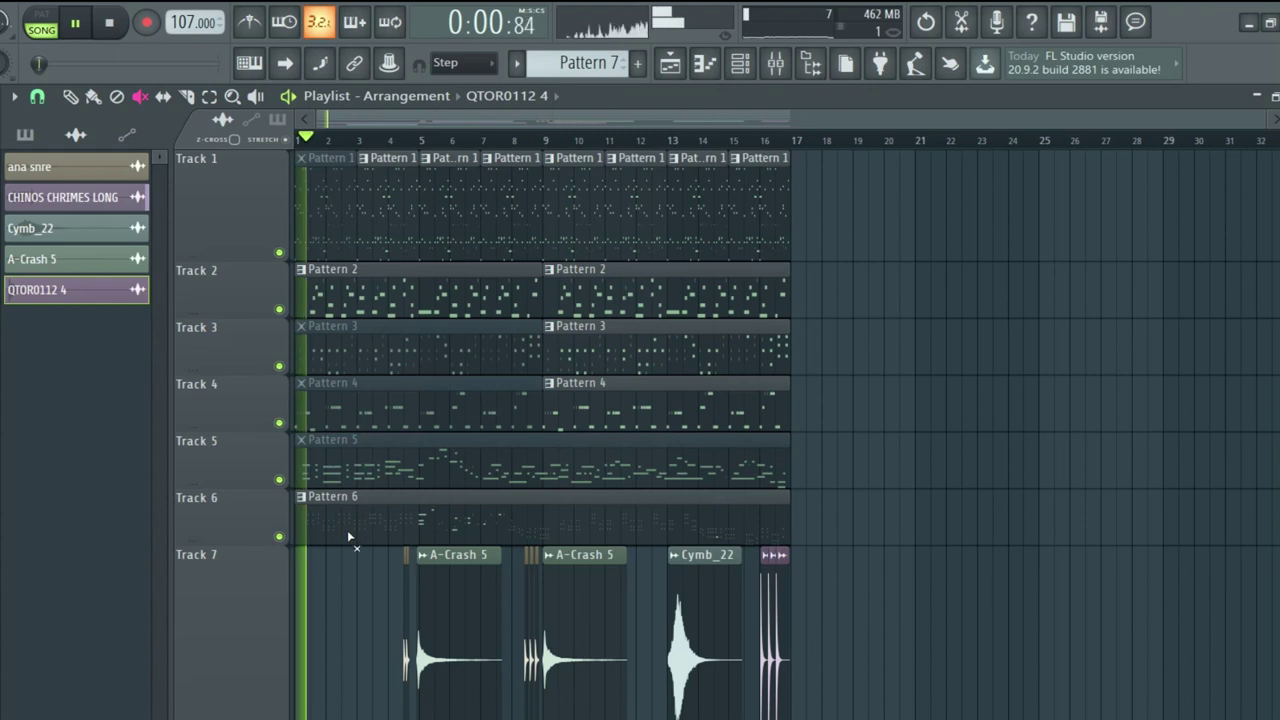
Step: Mute the Pattern 7 and Pattern 6 clips and the second Pattern 1 clip, then replay the song from the start
scroll(509, 451, "down", 3)
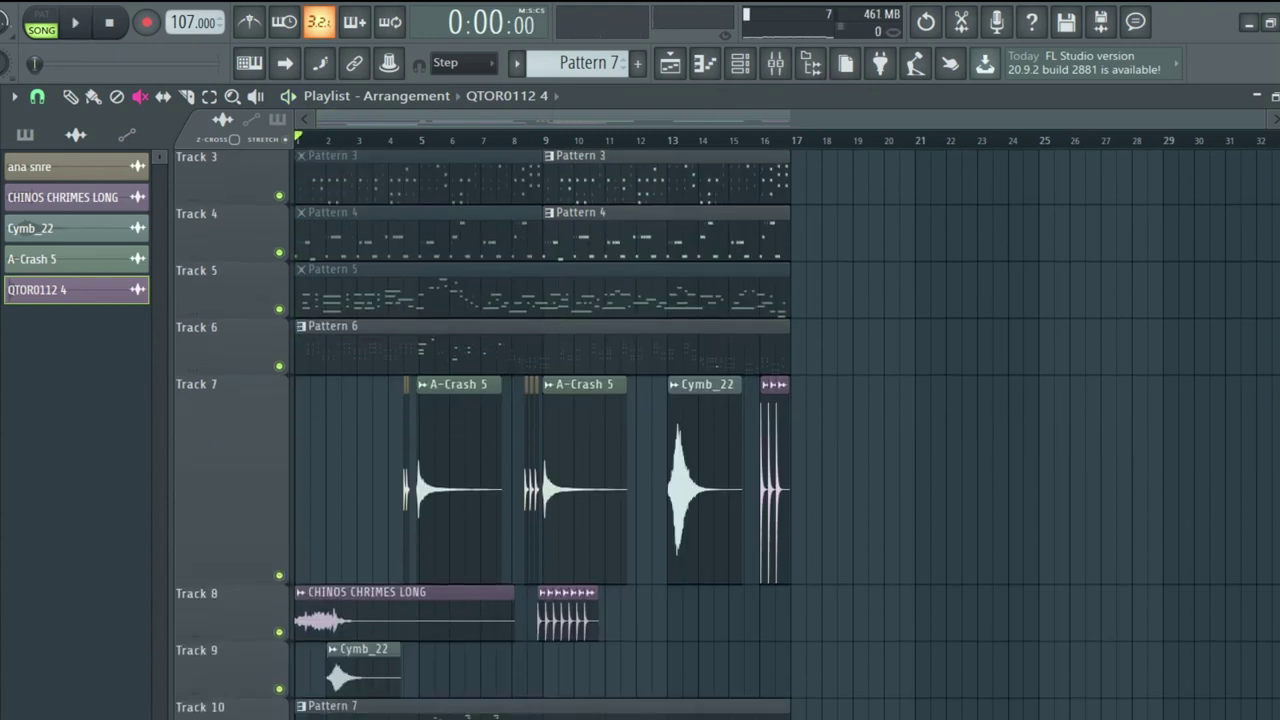
scroll(895, 490, "up", 3)
key("space")
left_click(313, 508)
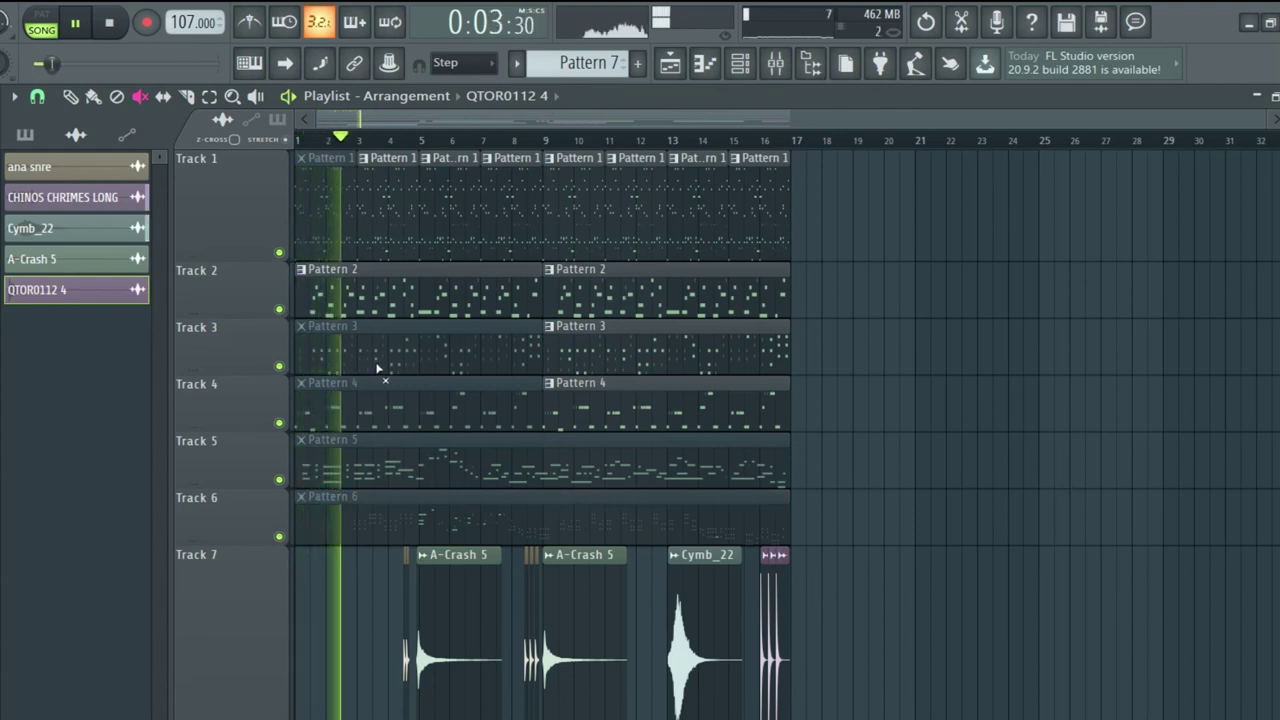
left_click(386, 206)
key("space")
key("space")
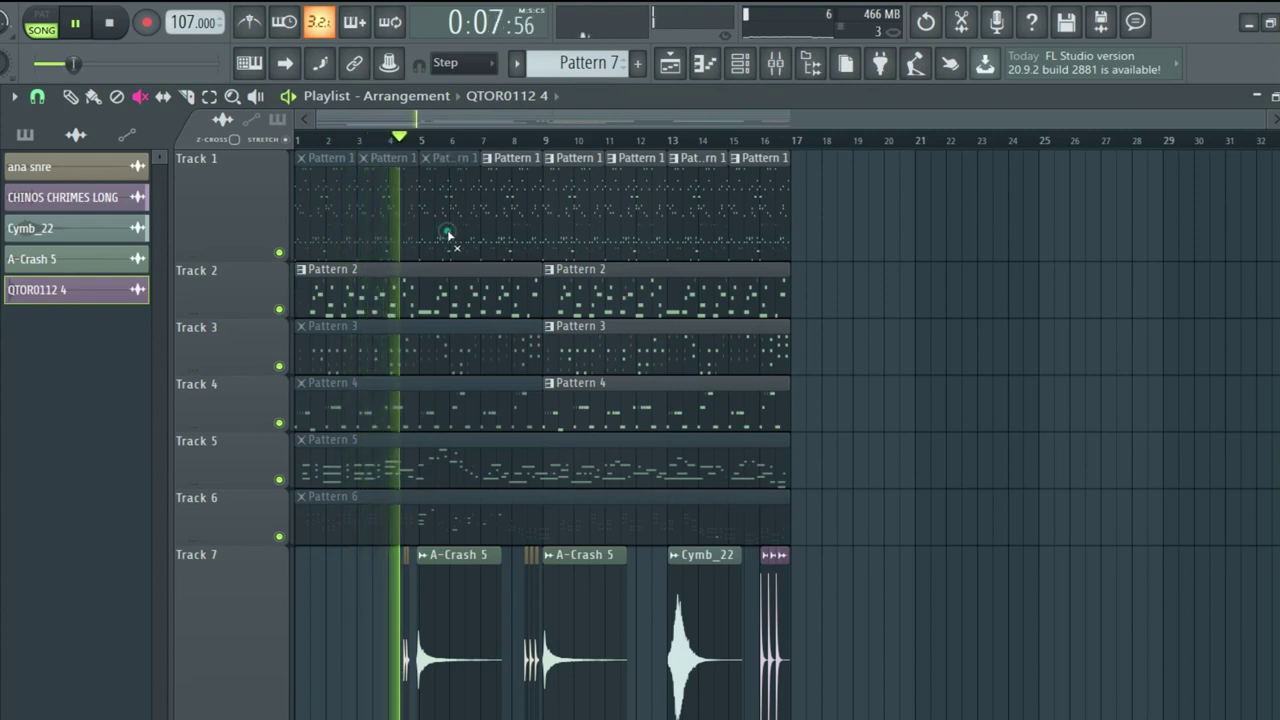
Step: Unmute Pattern 5 during playback around bar 5, followed by the first Pattern 3 clip
left_click(463, 465)
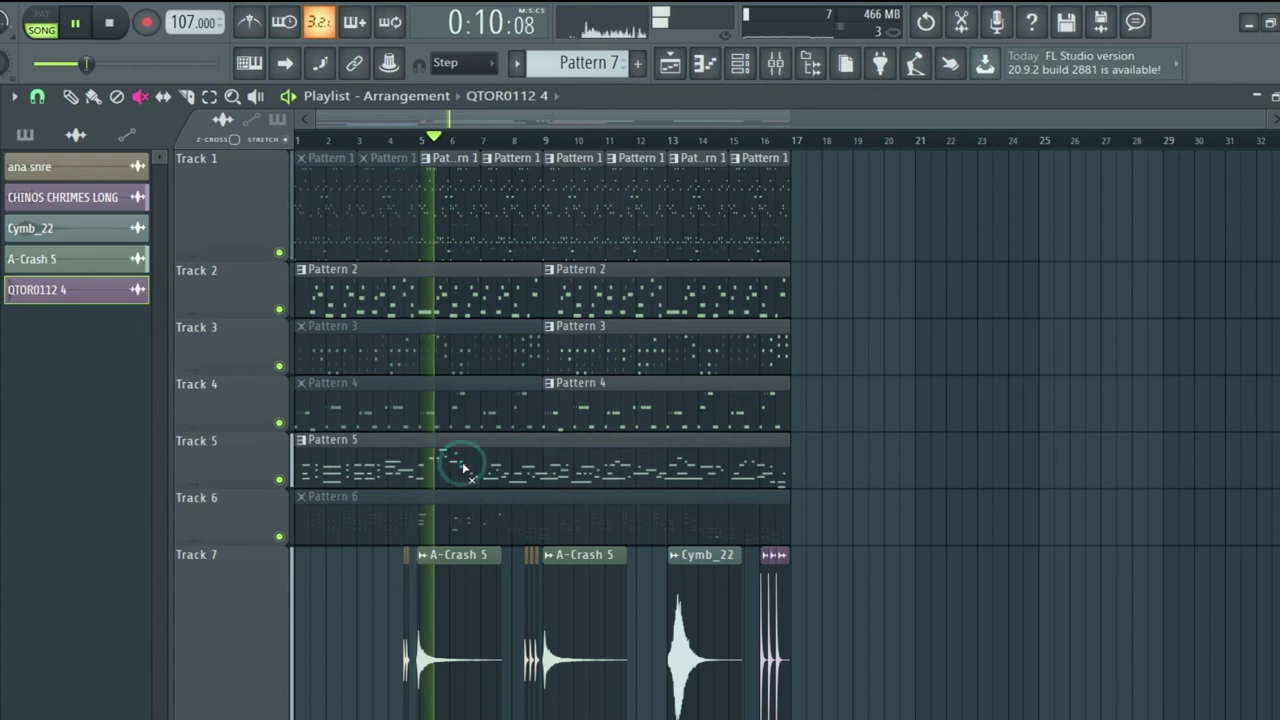
left_click(484, 367)
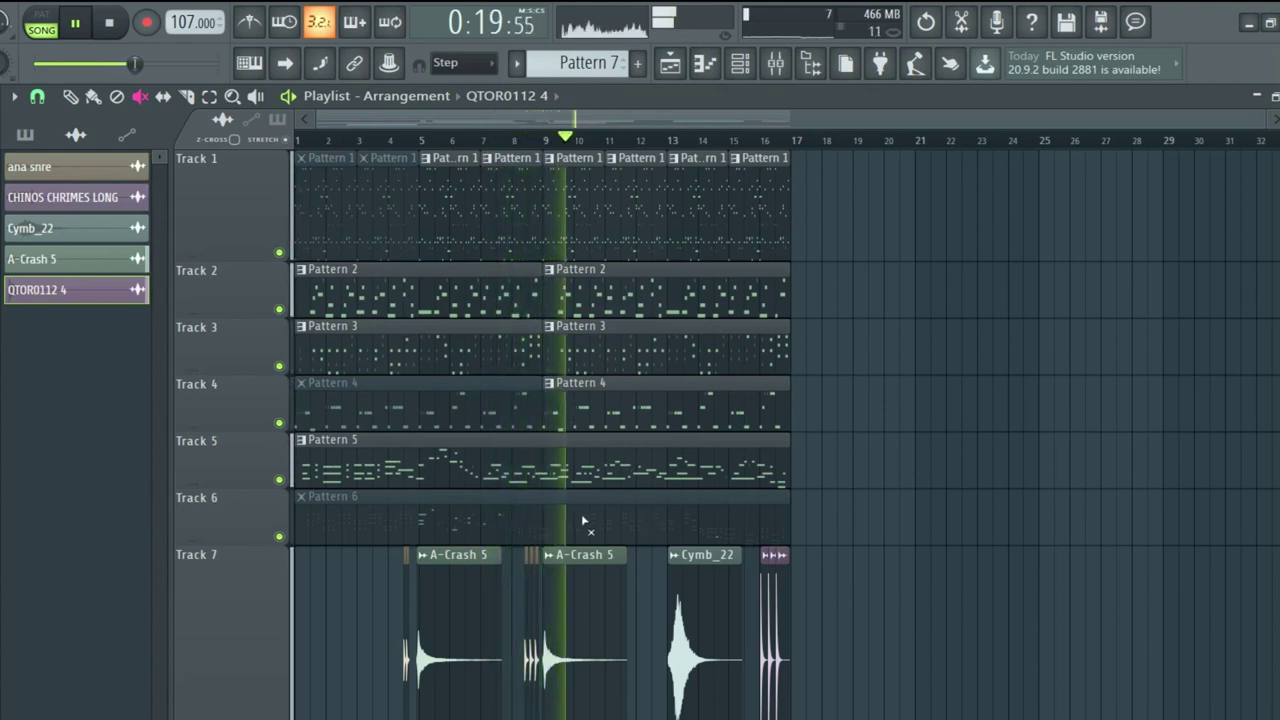
scroll(900, 449, "down", 3)
scroll(943, 463, "up", 3)
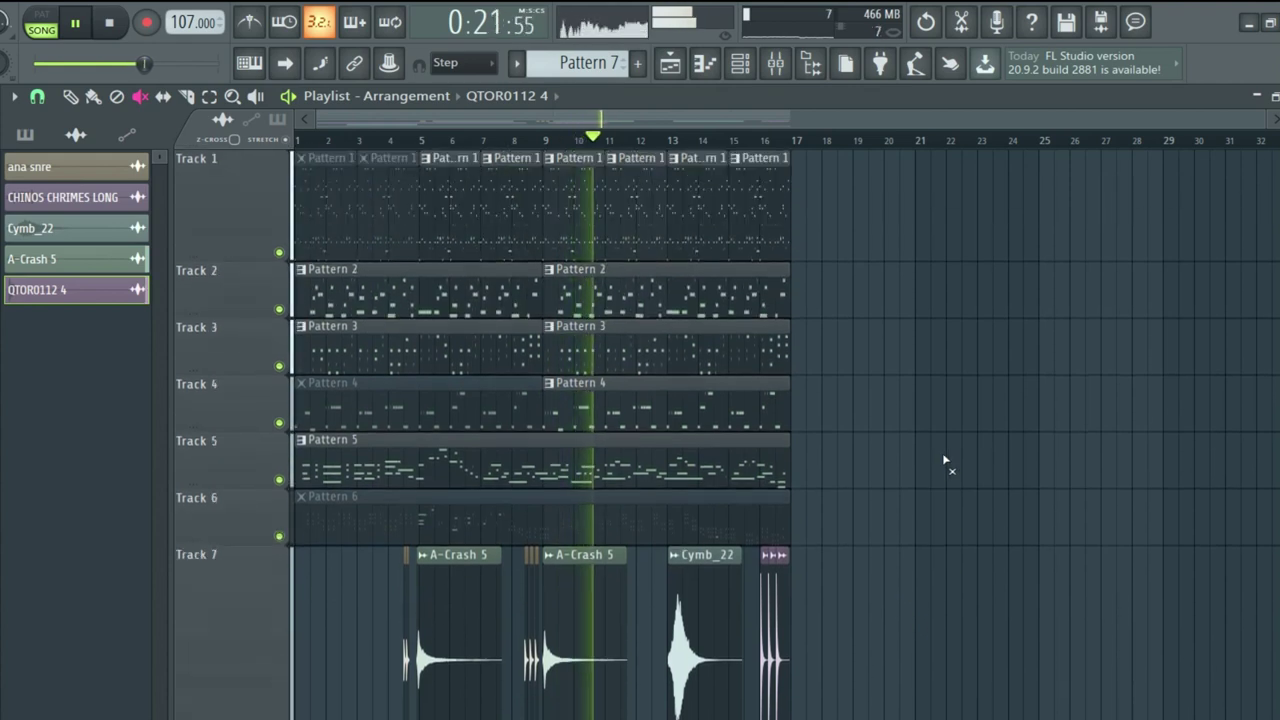
Step: Stop playback, mute the first Pattern 3 clip and Pattern 5 again, and replay from the start
key("space")
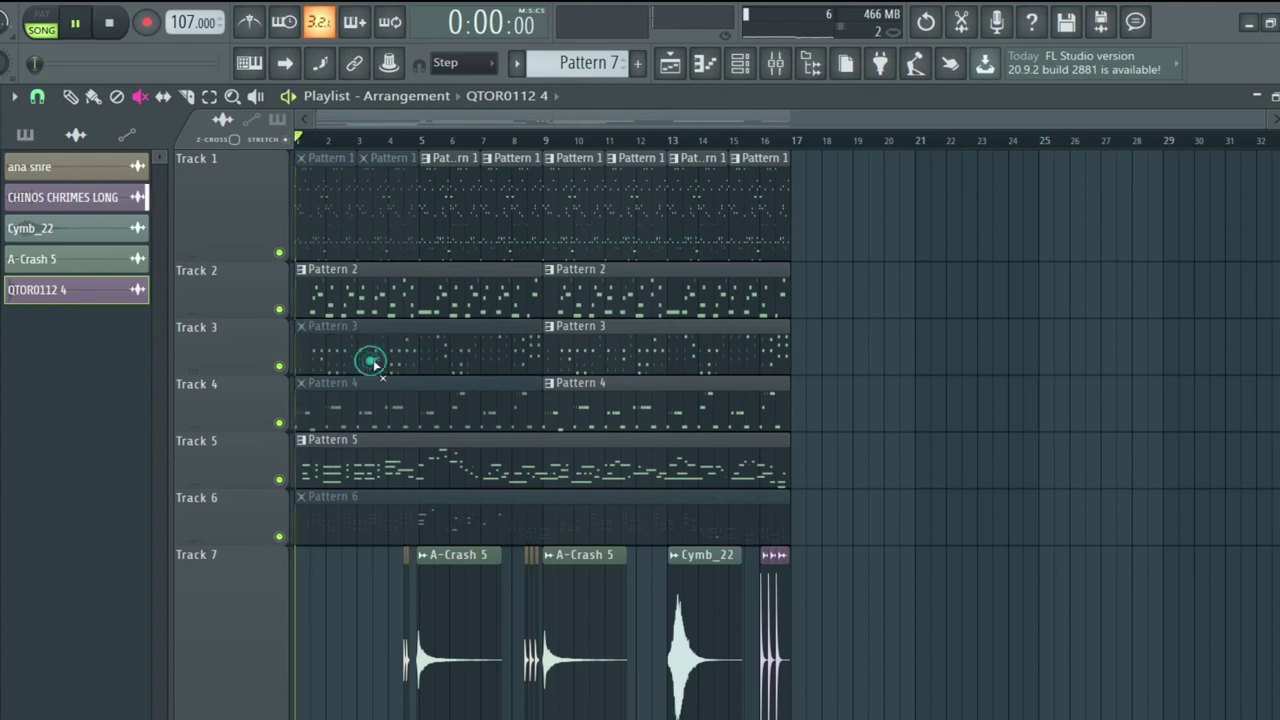
left_click(408, 470)
key("space")
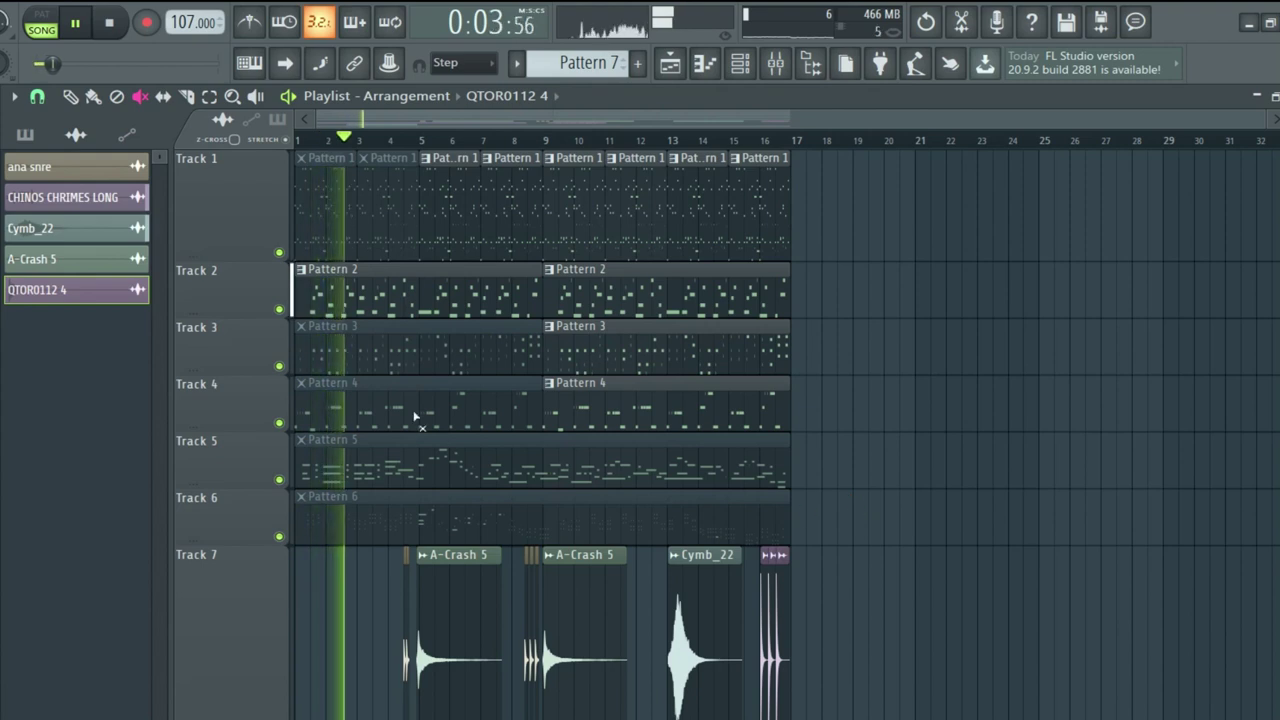
Step: Layer the first Pattern 3 clip, Pattern 5 and Pattern 7 back in one after another while the song plays
left_click(518, 362)
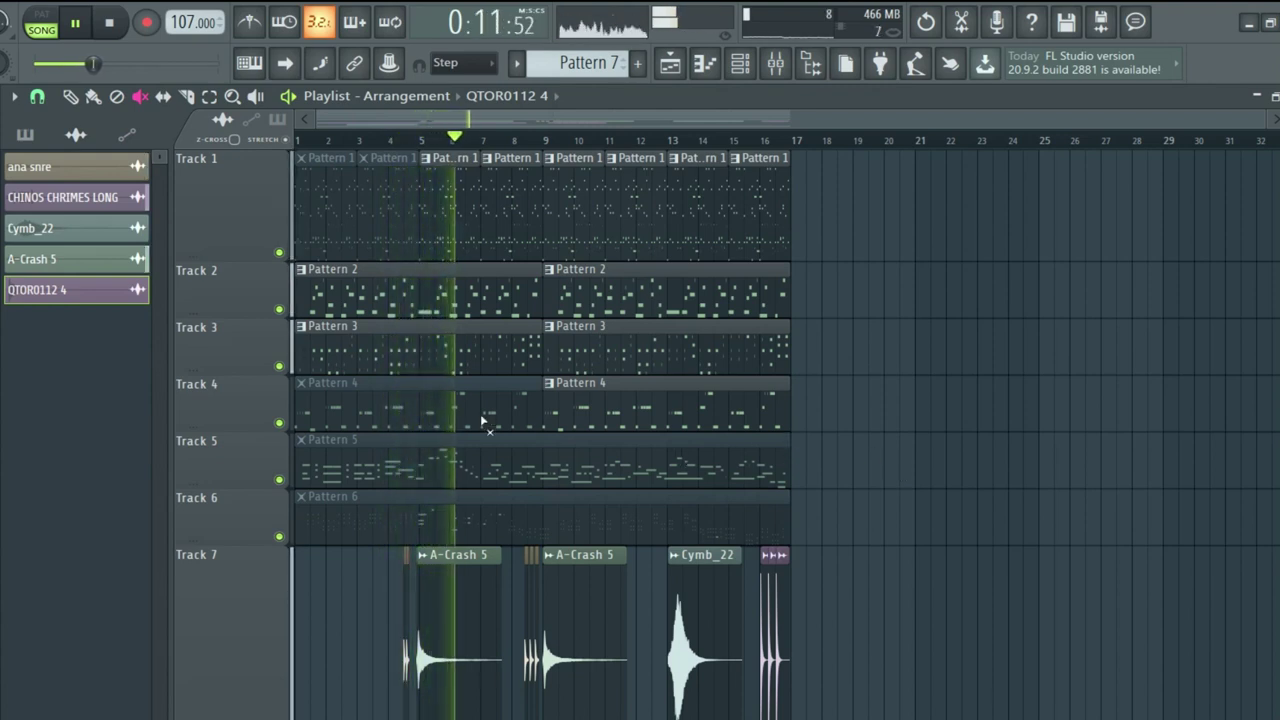
left_click(474, 461)
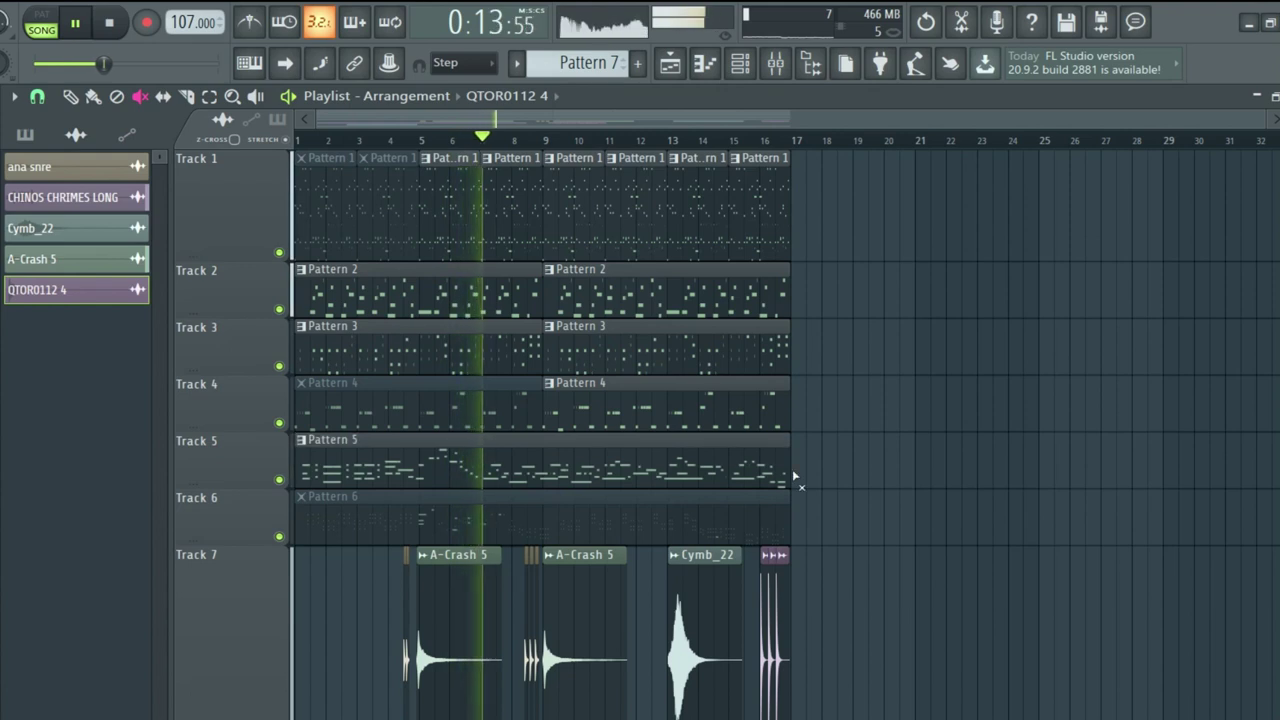
scroll(970, 505, "down", 4)
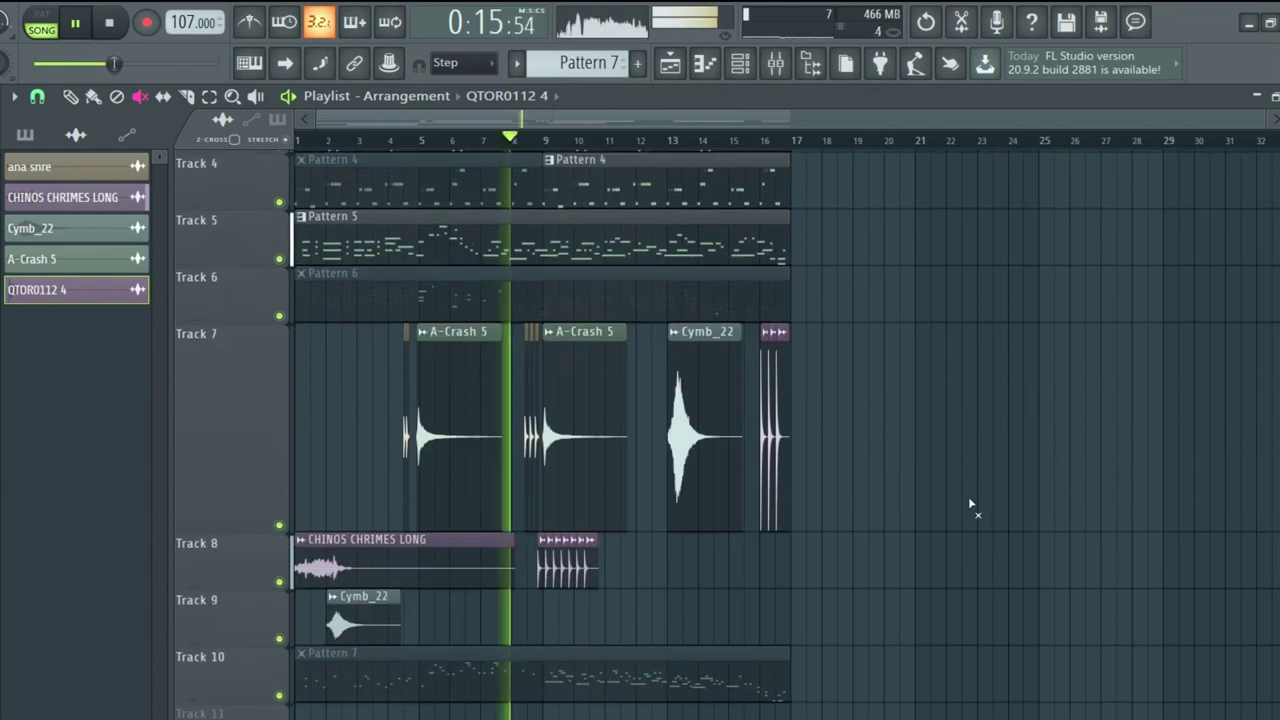
left_click(573, 677)
scroll(1046, 557, "up", 4)
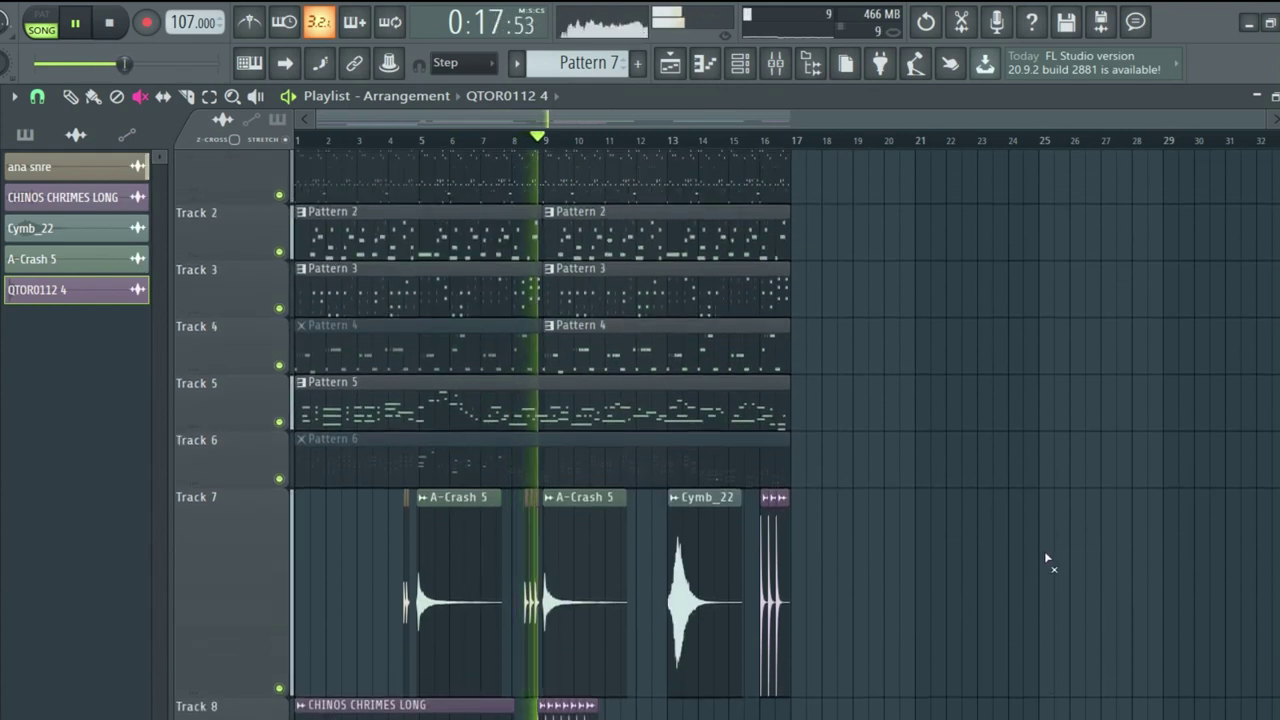
Step: Mute both Pattern 2 clips and unmute the two opening Pattern 1 clips, the first Pattern 4 clip and Pattern 6
left_click(703, 297)
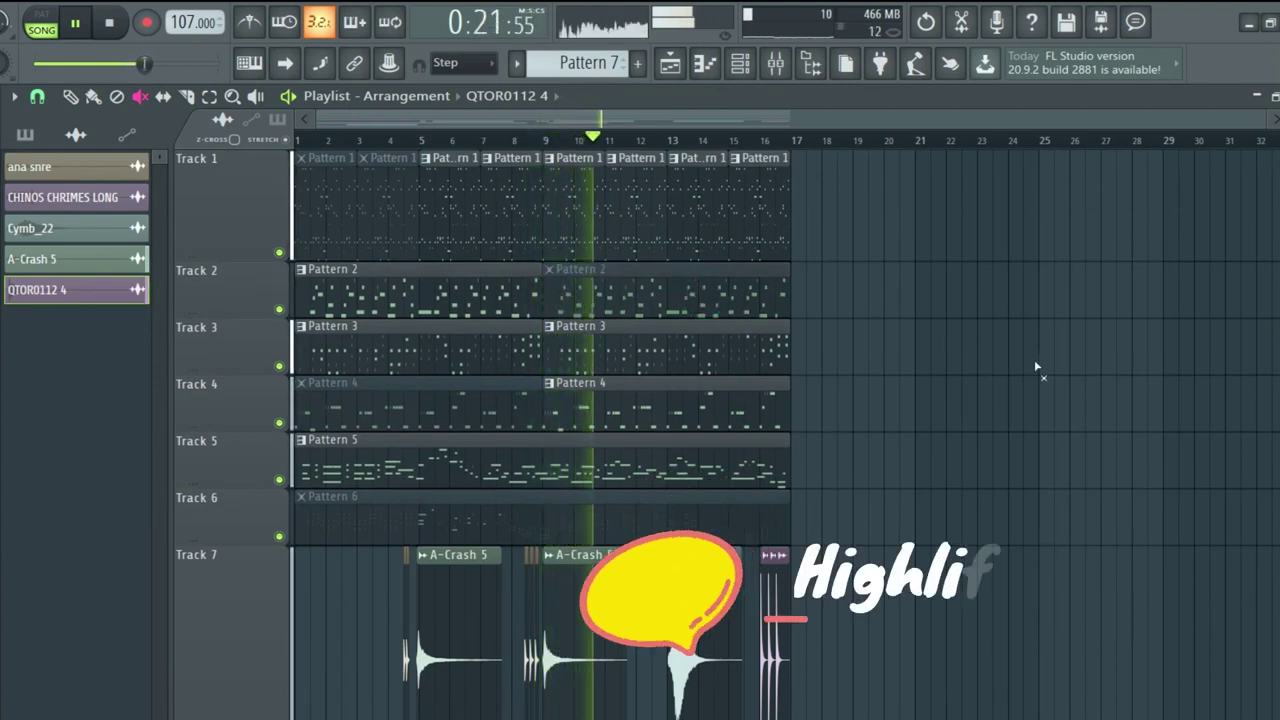
left_click(331, 223)
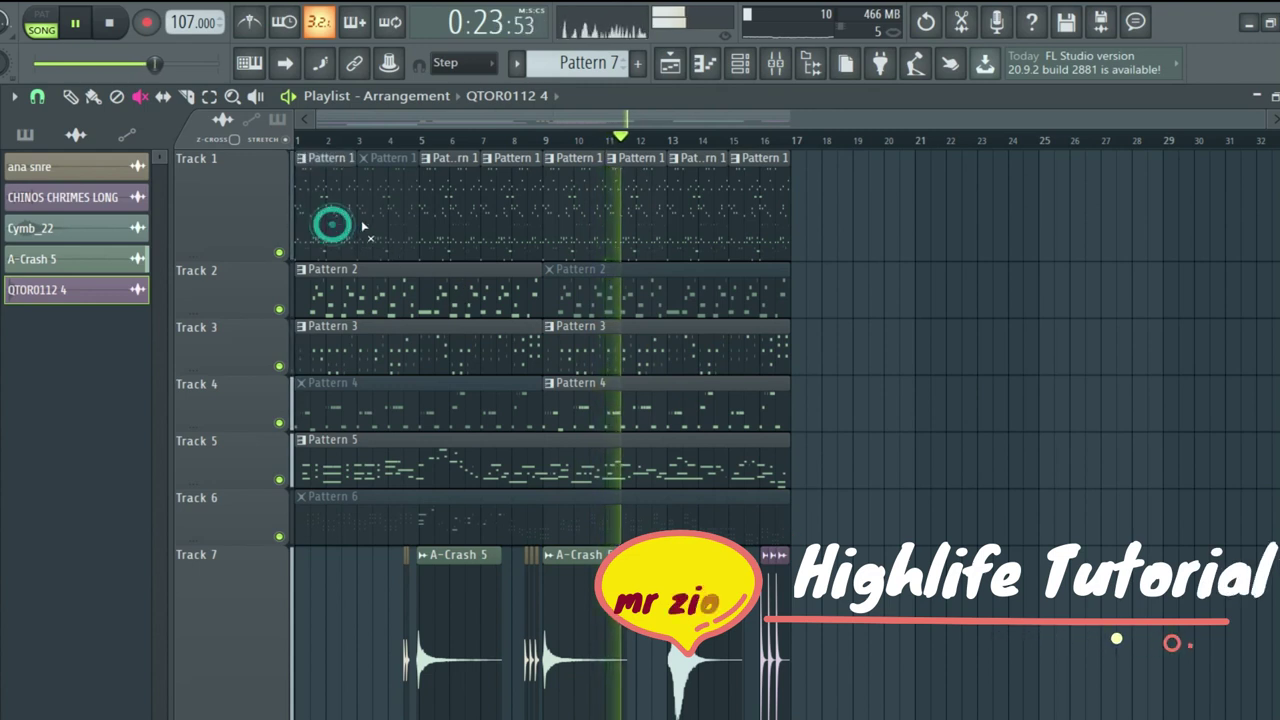
left_click(380, 214)
left_click(432, 412)
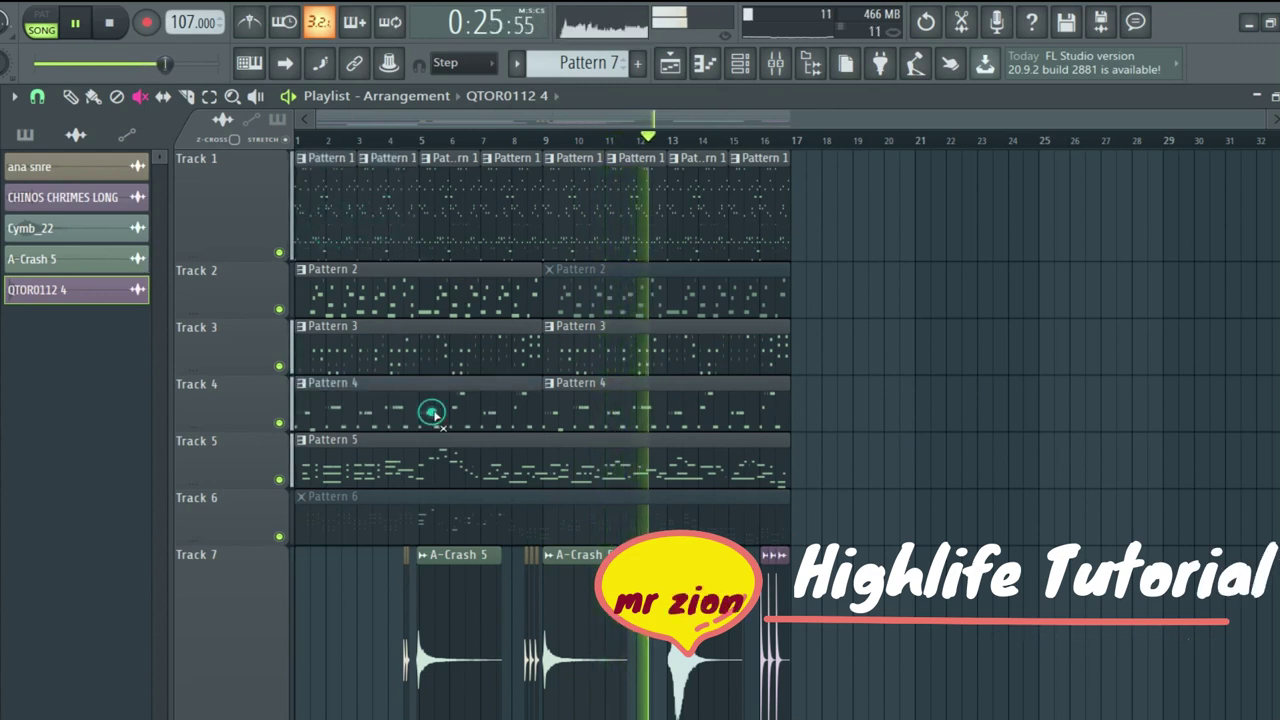
left_click(666, 507)
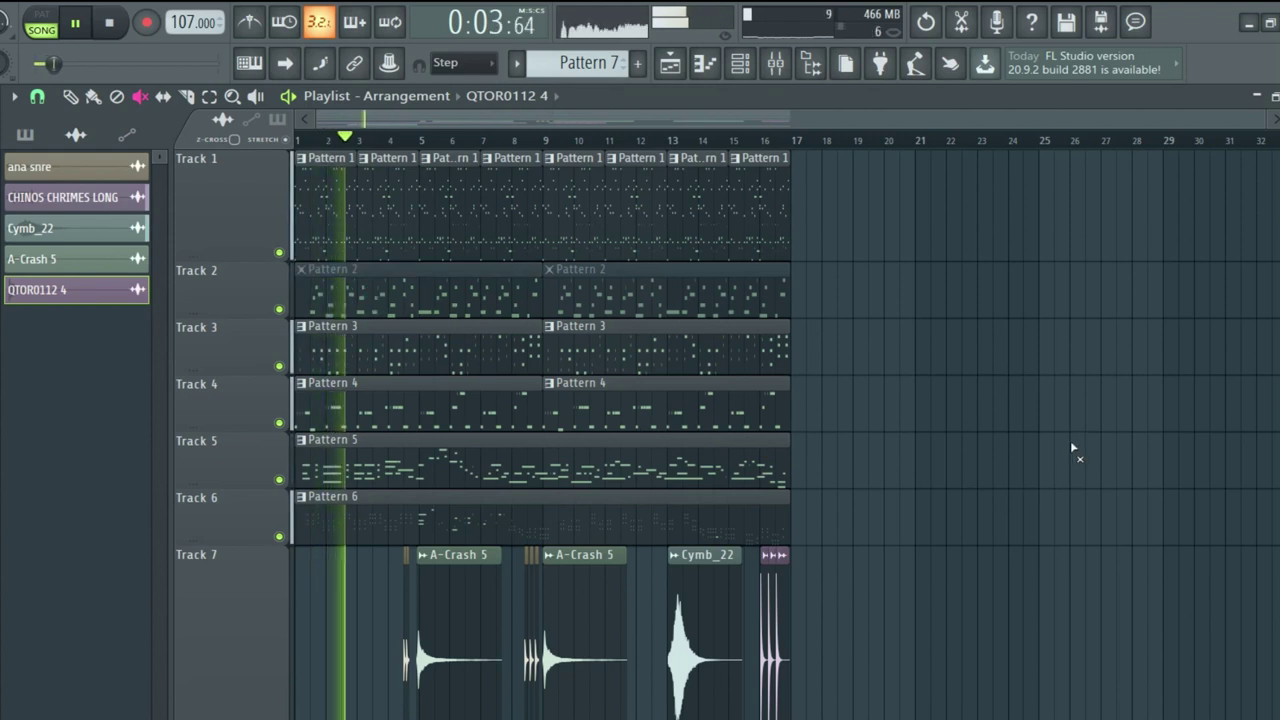
Step: Play the arrangement through with Pattern 2 muted and examine the clips on all tracks down to Track 10
scroll(626, 669, "down", 3)
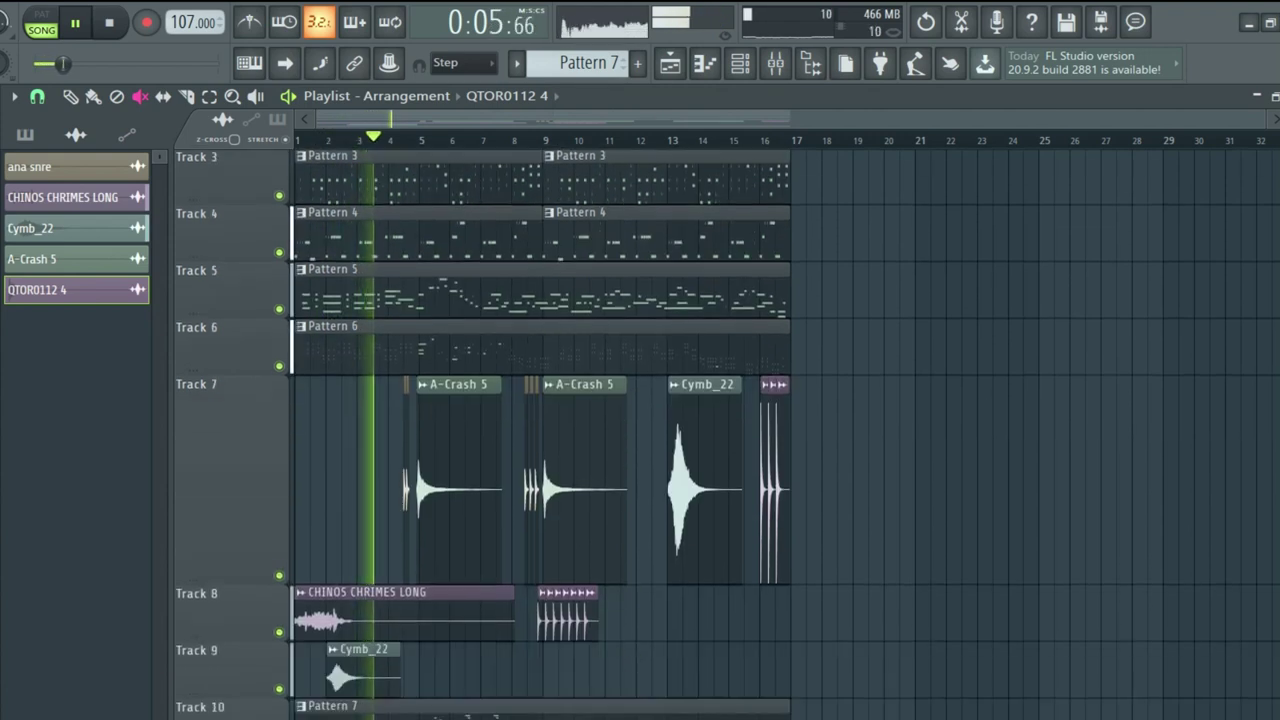
scroll(873, 621, "up", 3)
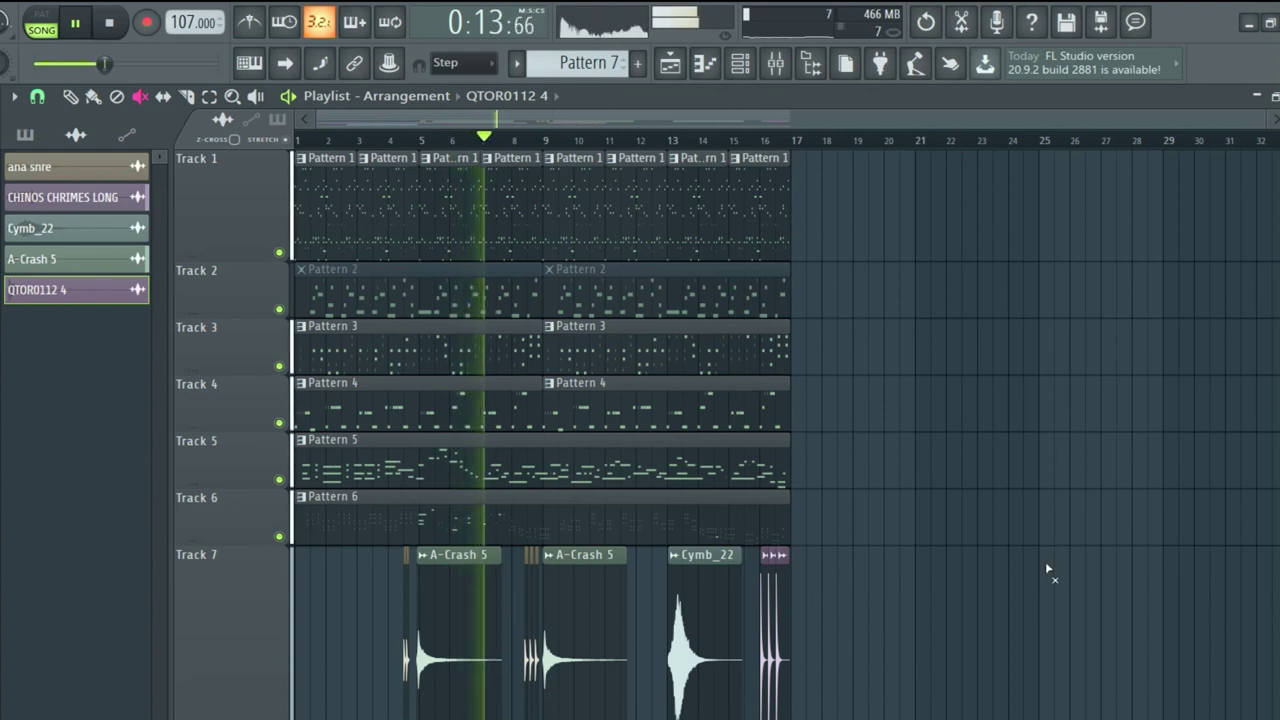
scroll(1046, 564, "down", 1)
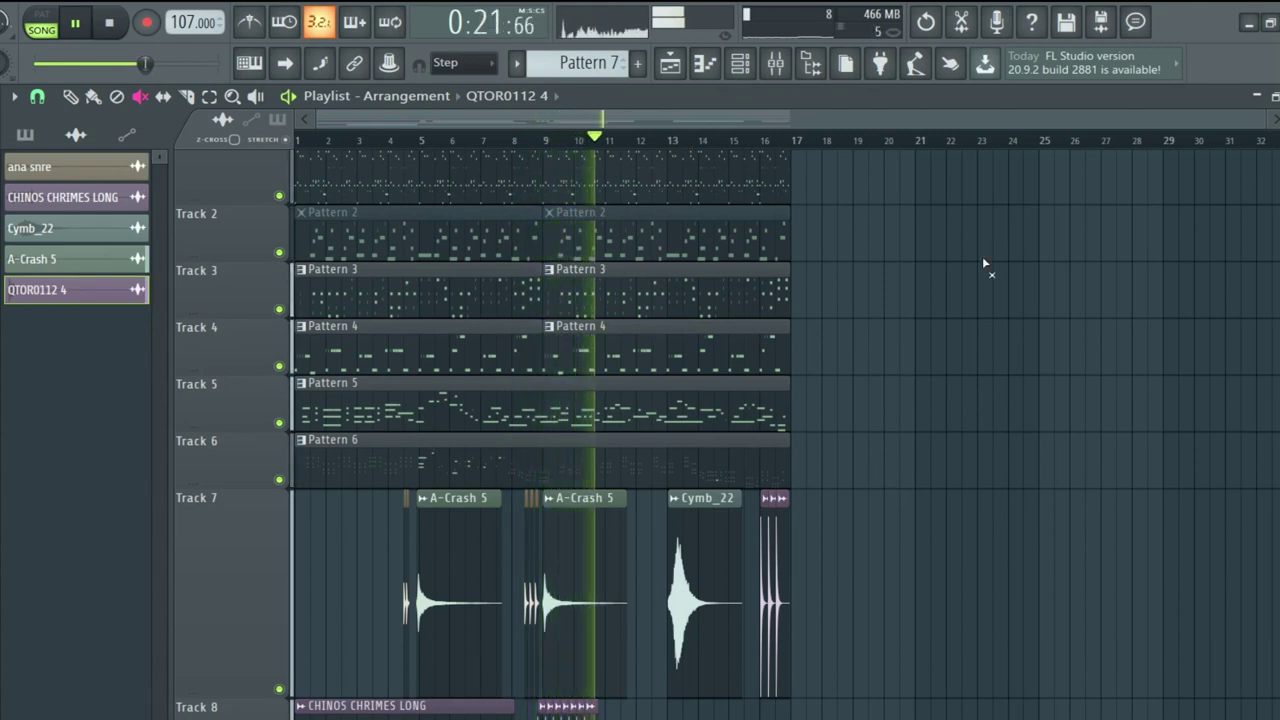
scroll(900, 330, "down", 3)
scroll(885, 354, "up", 3)
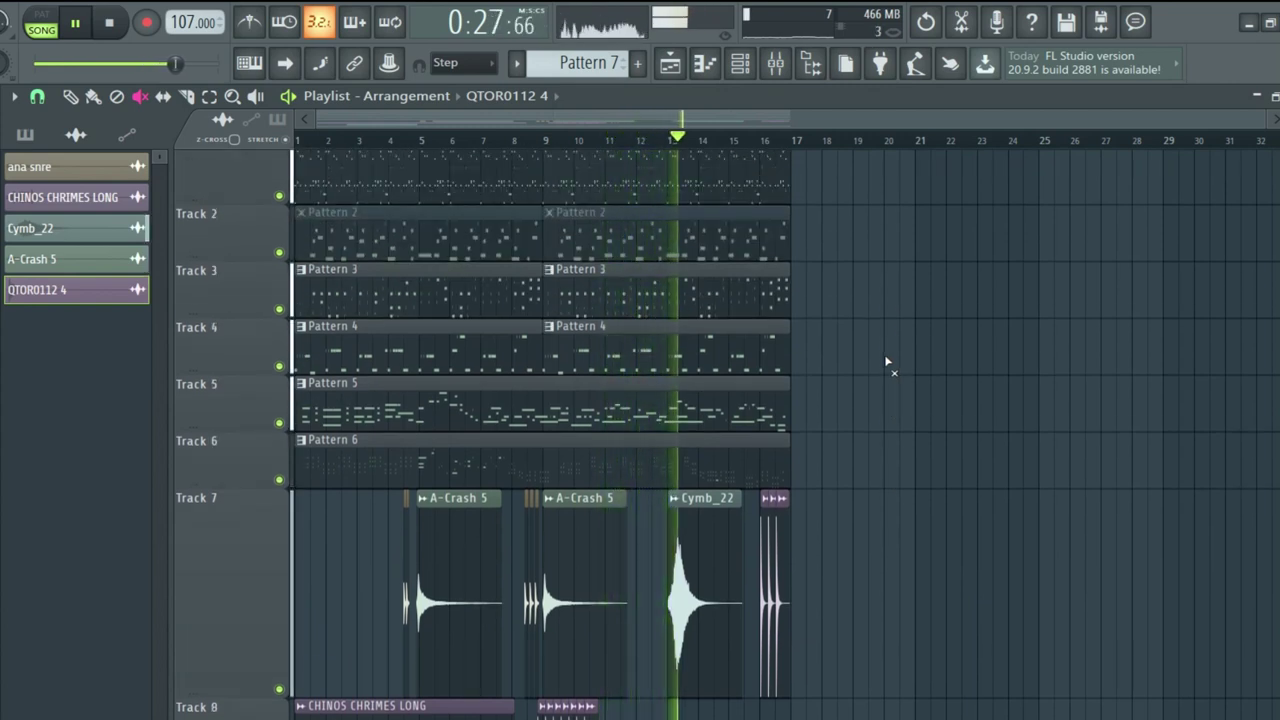
scroll(890, 355, "down", 1)
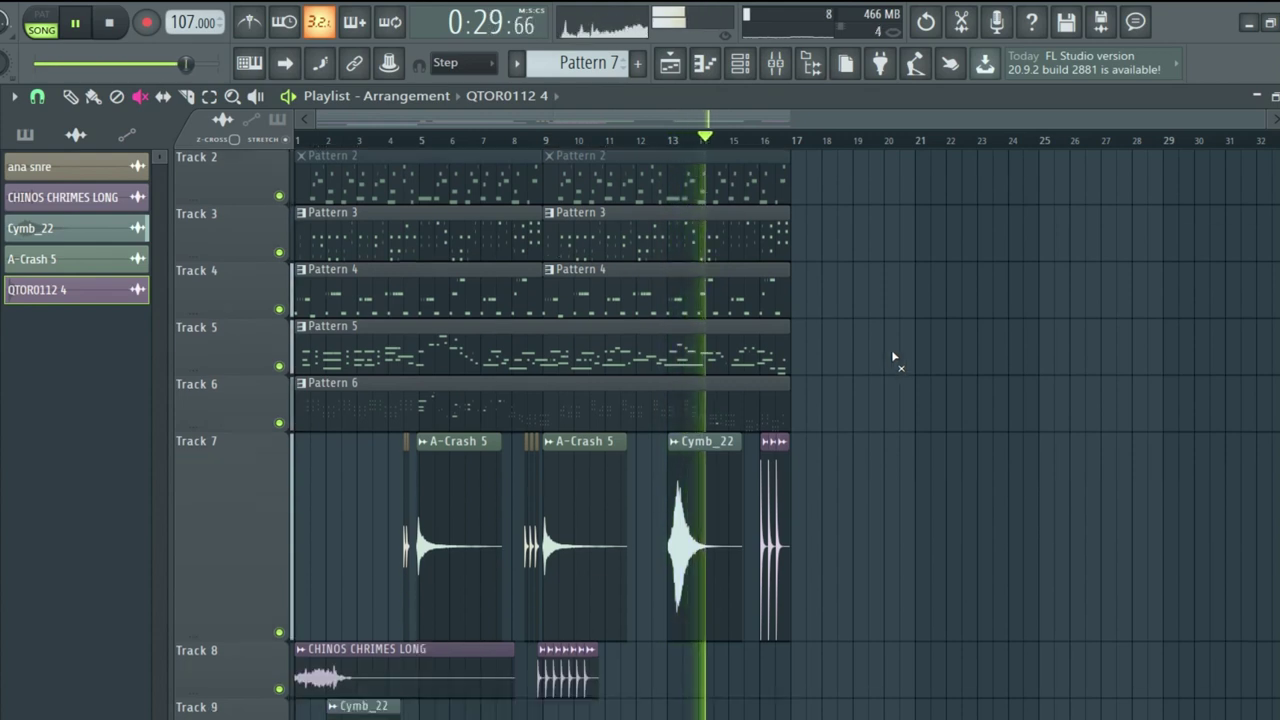
scroll(894, 357, "down", 3)
scroll(894, 357, "up", 4)
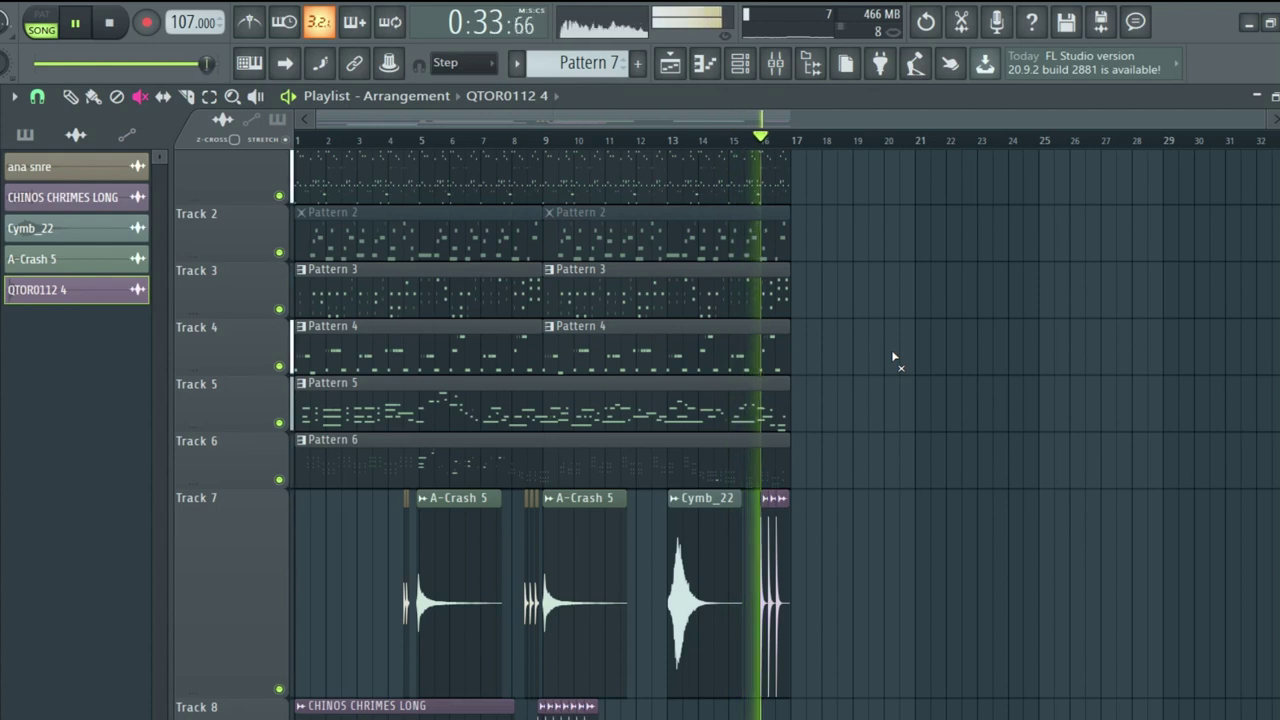
scroll(891, 357, "down", 8)
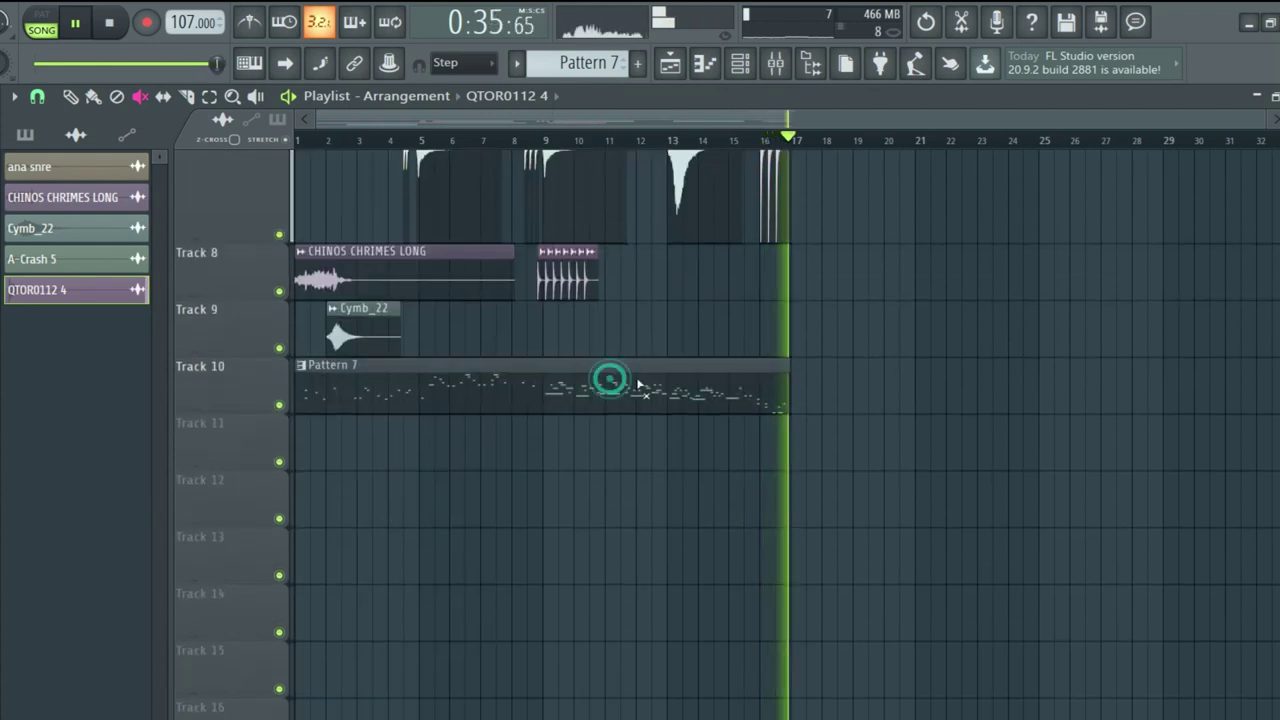
scroll(943, 404, "up", 4)
scroll(942, 404, "up", 2)
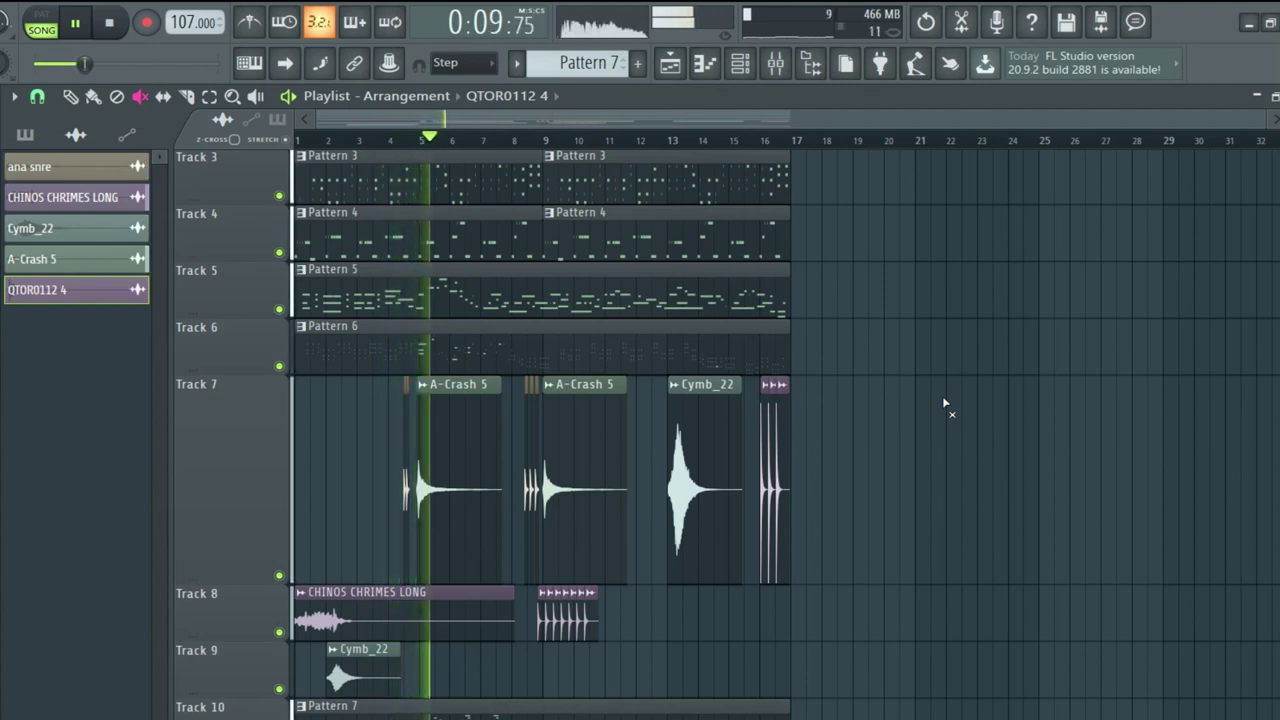
Step: Mute the Pattern 6 clip on Track 6 and switch back to the Paint tool
left_click(507, 333)
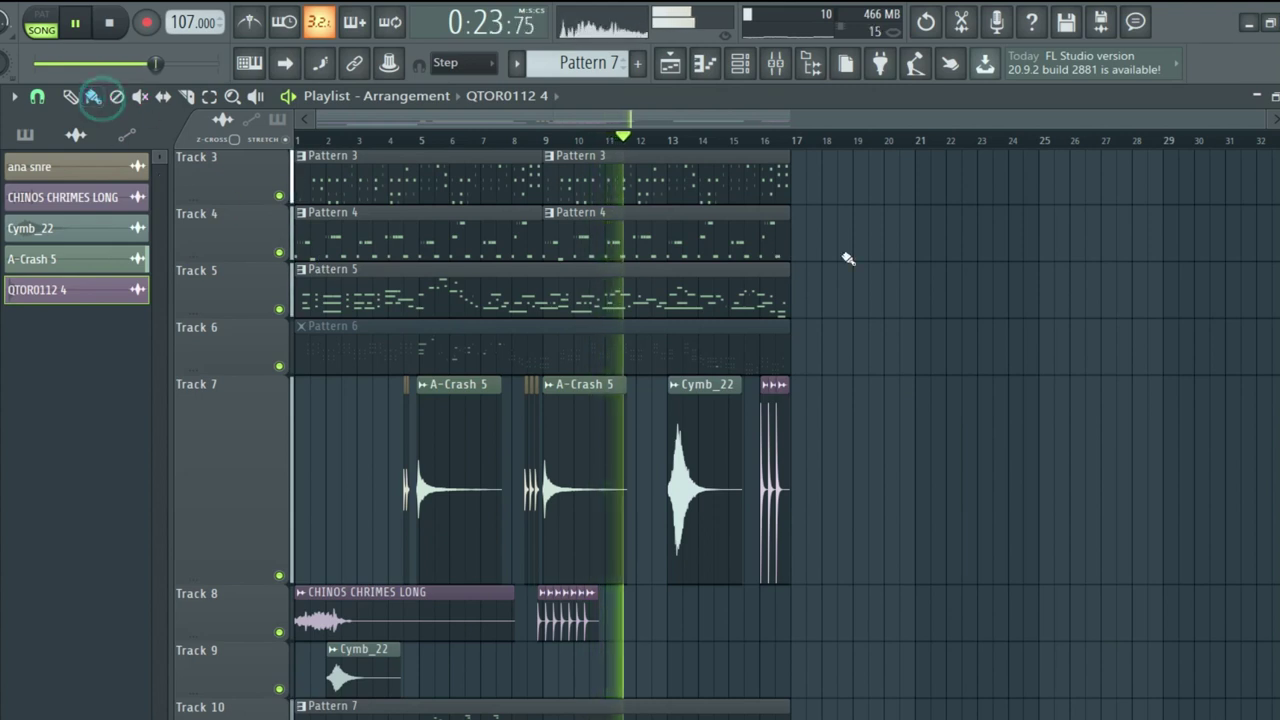
scroll(954, 286, "down", 1)
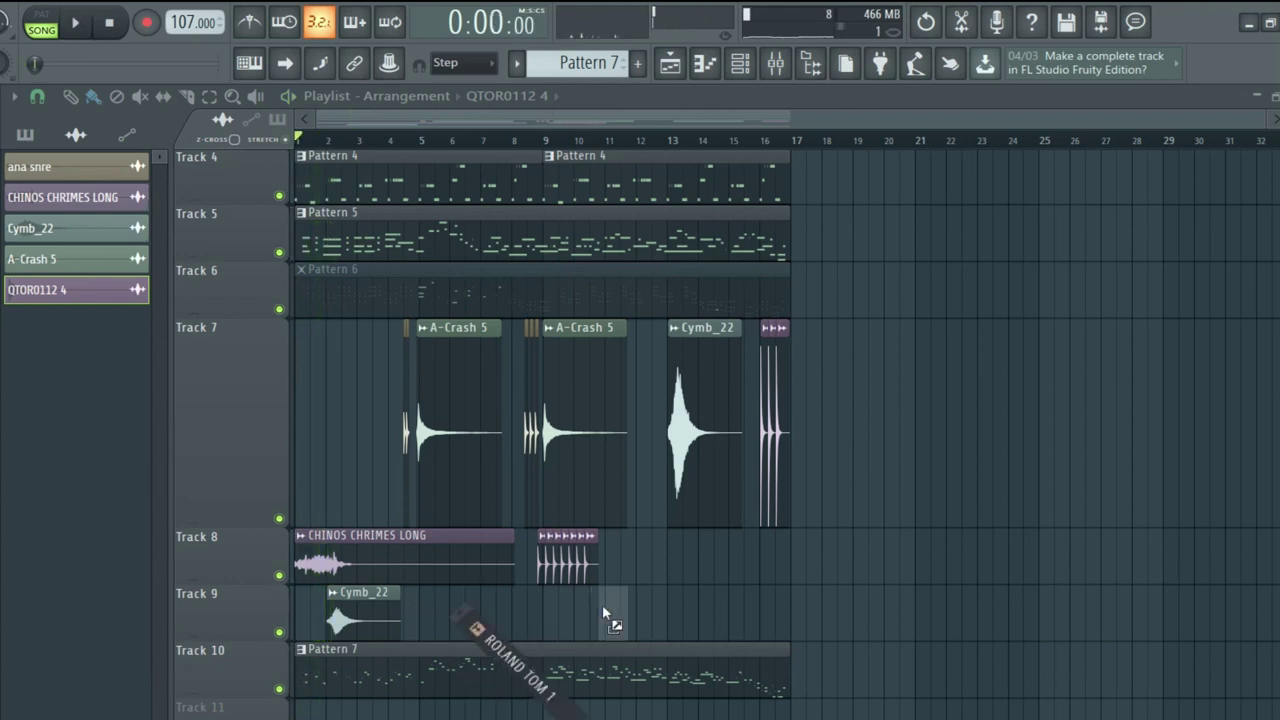
Step: Place the ROLAND TOM 1, 2 and 3 samples on Tracks 8 and 9 in bars 12 and 13, and play from bar 12
left_click_drag(649, 568, 648, 605)
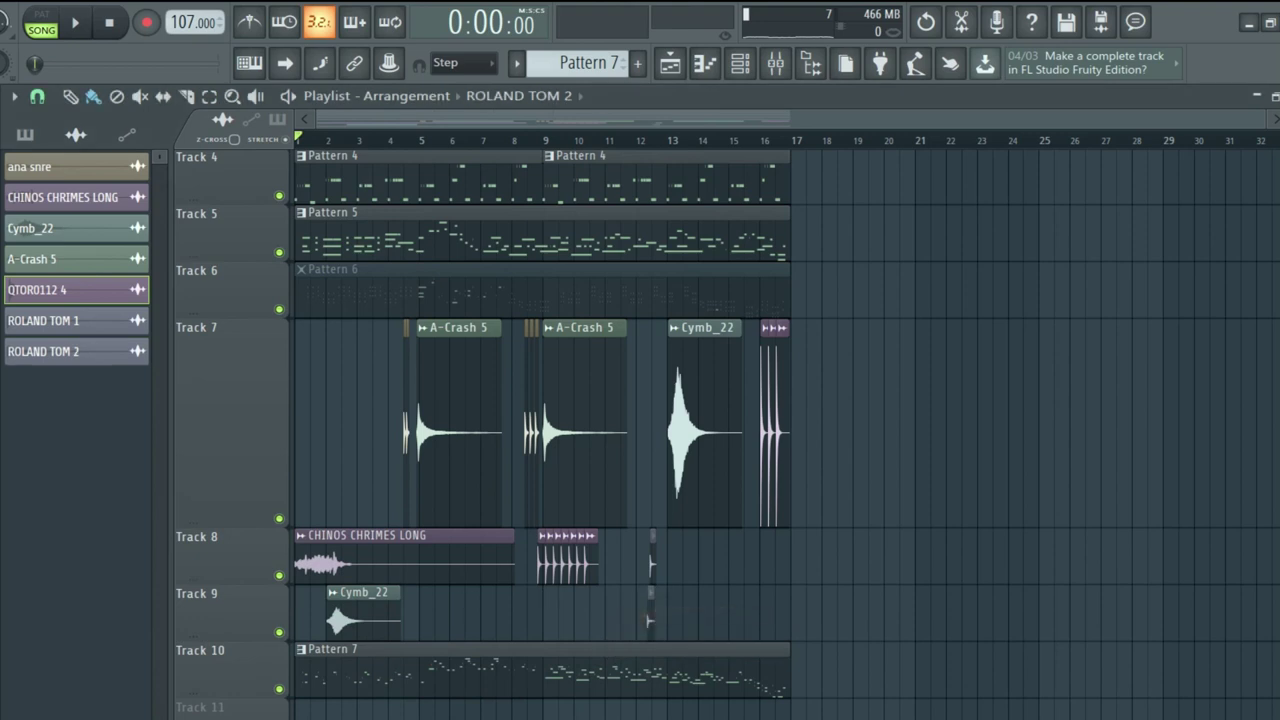
left_click_drag(530, 633, 699, 613)
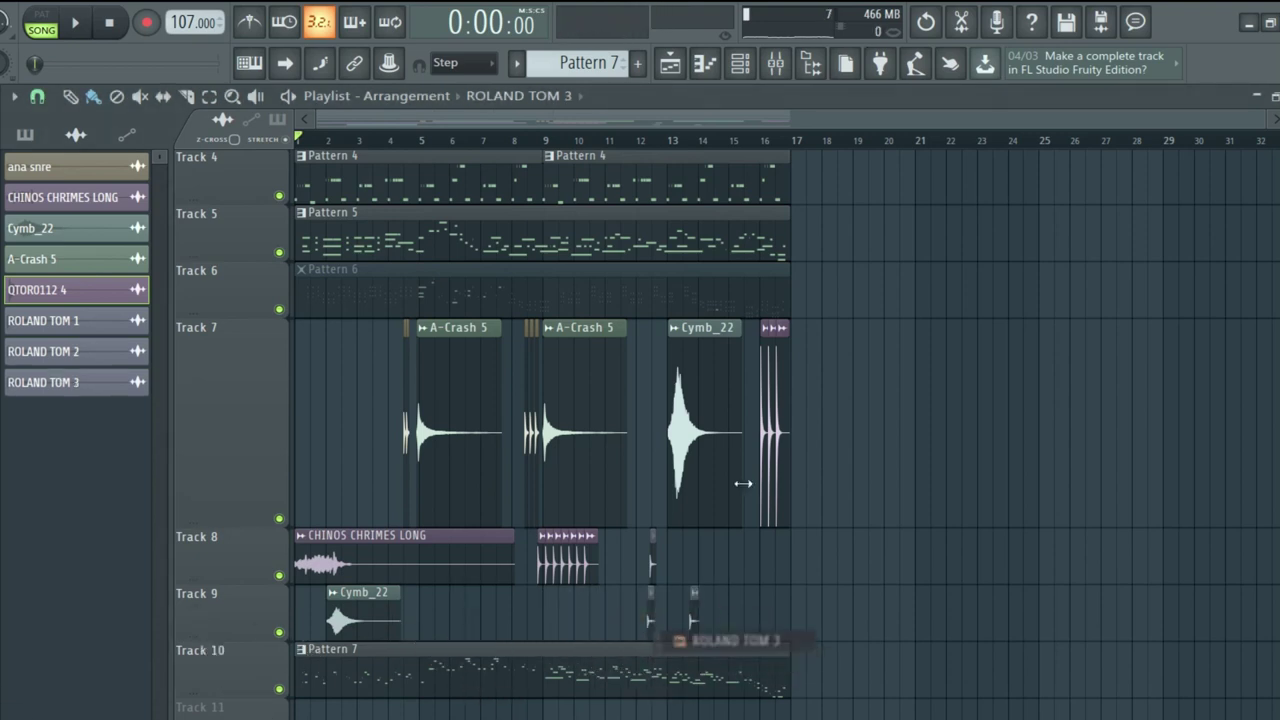
scroll(690, 140, "up", 2)
scroll(690, 140, "up", 2)
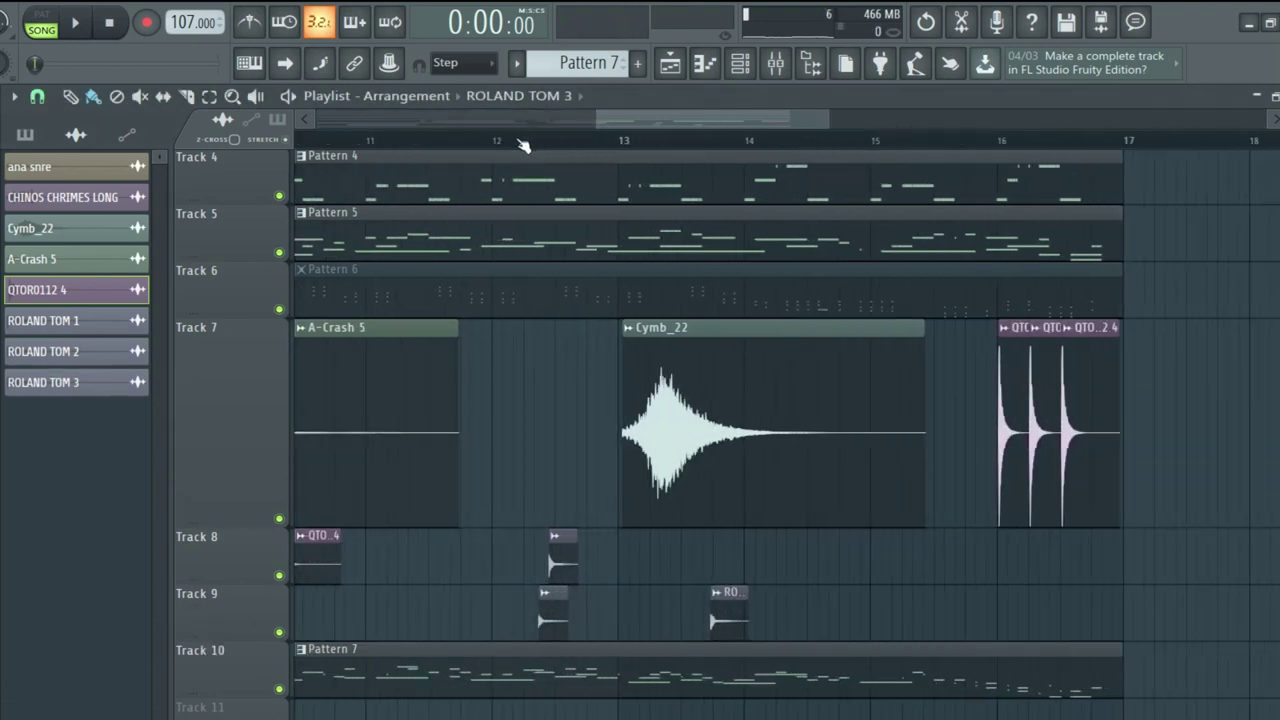
key("space")
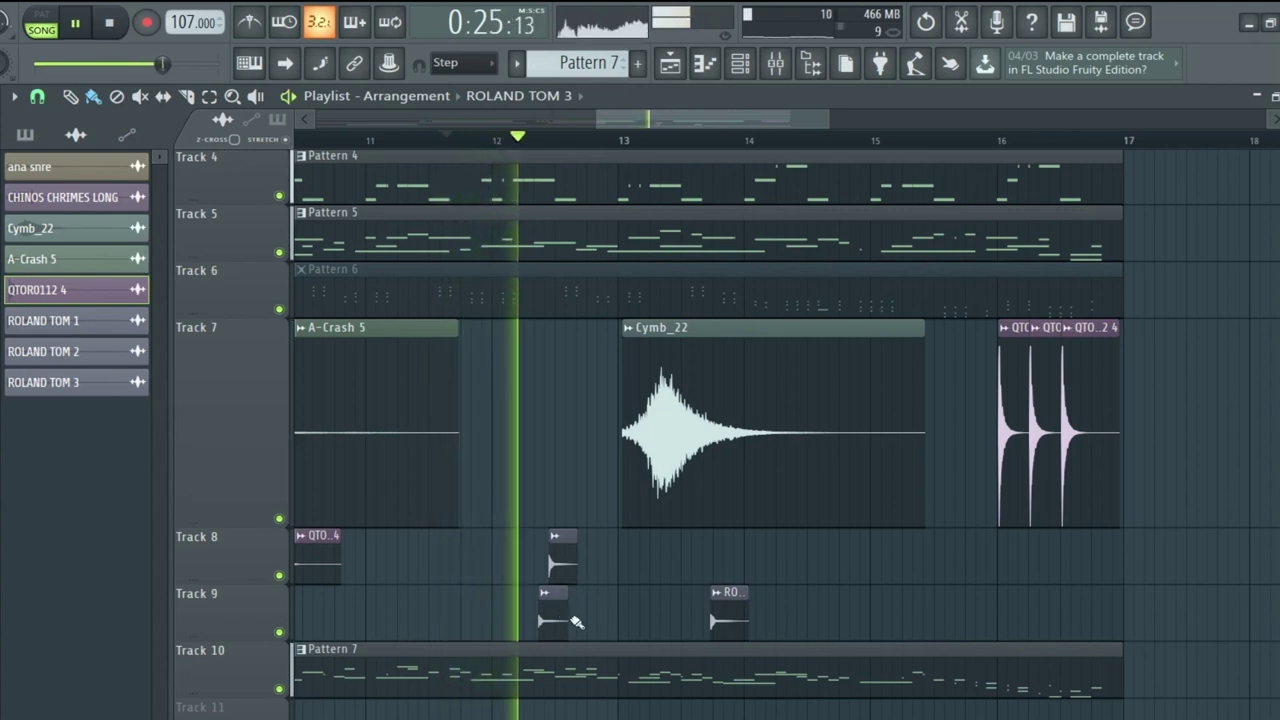
Step: Move the ROLAND TOM 2 clip on Track 9 to the start of bar 13 and replay the section
key("space")
key("space")
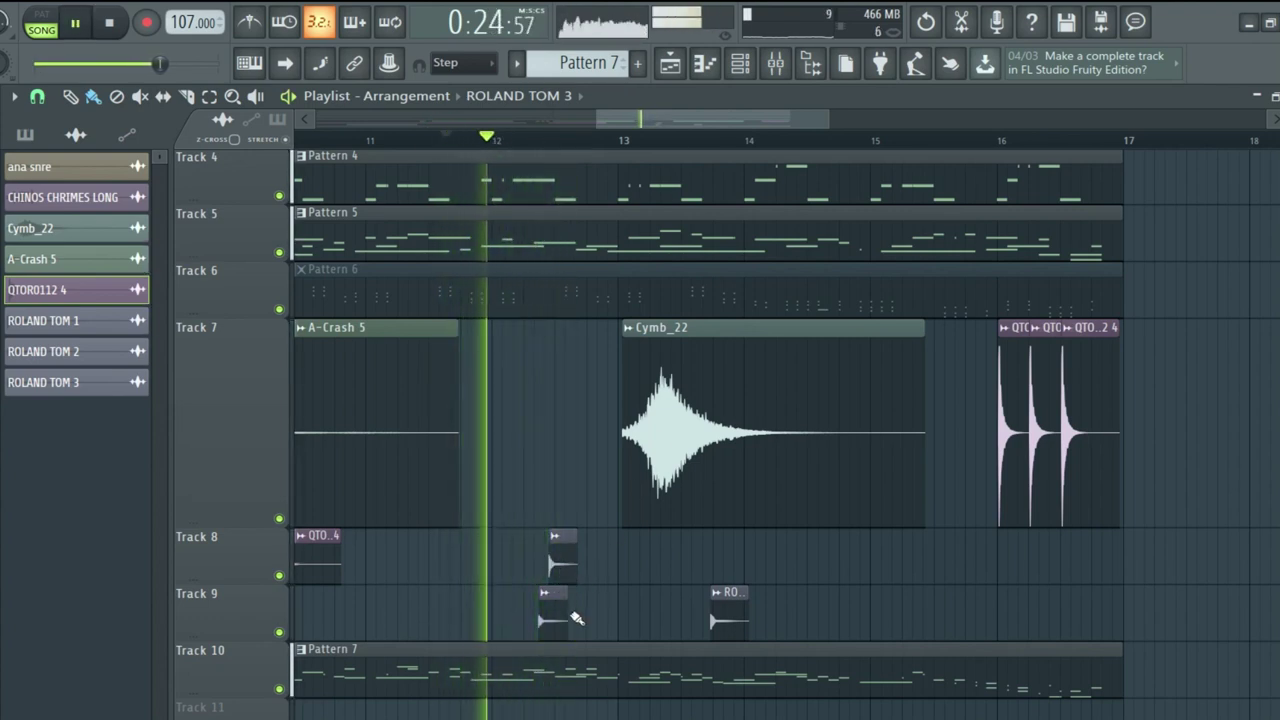
left_click_drag(546, 604, 632, 604)
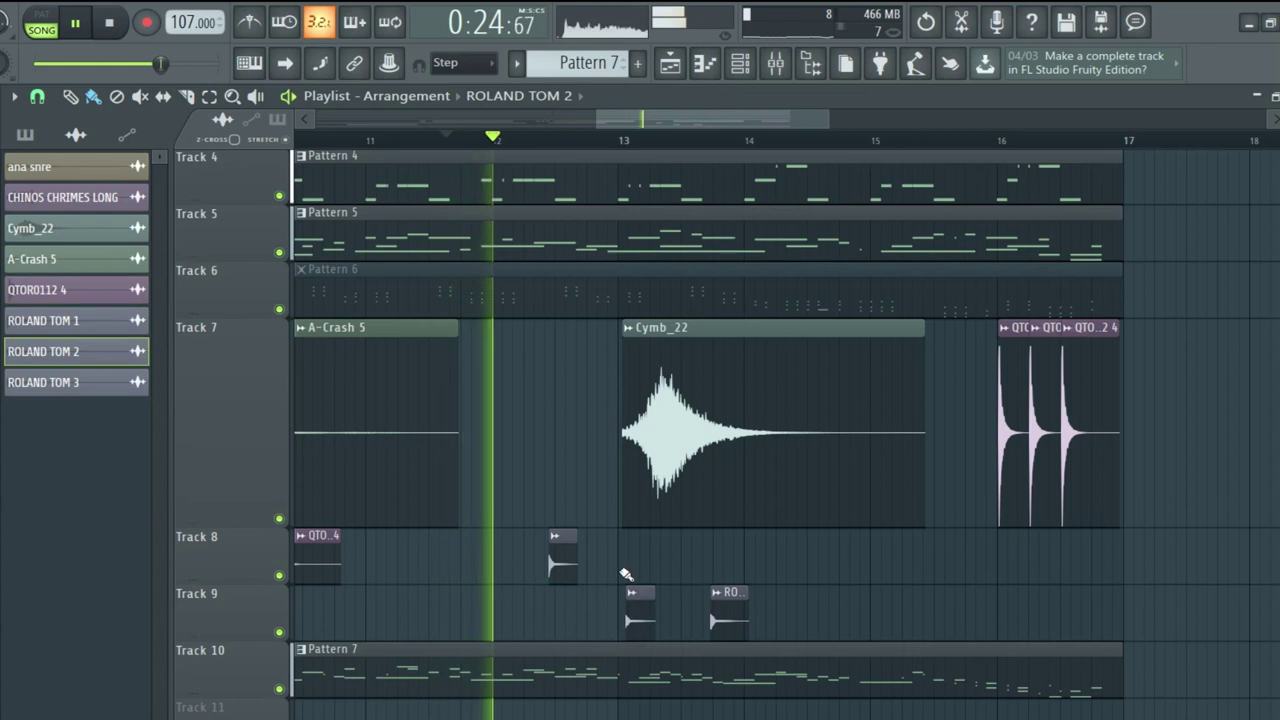
key("space")
key("space")
key("space")
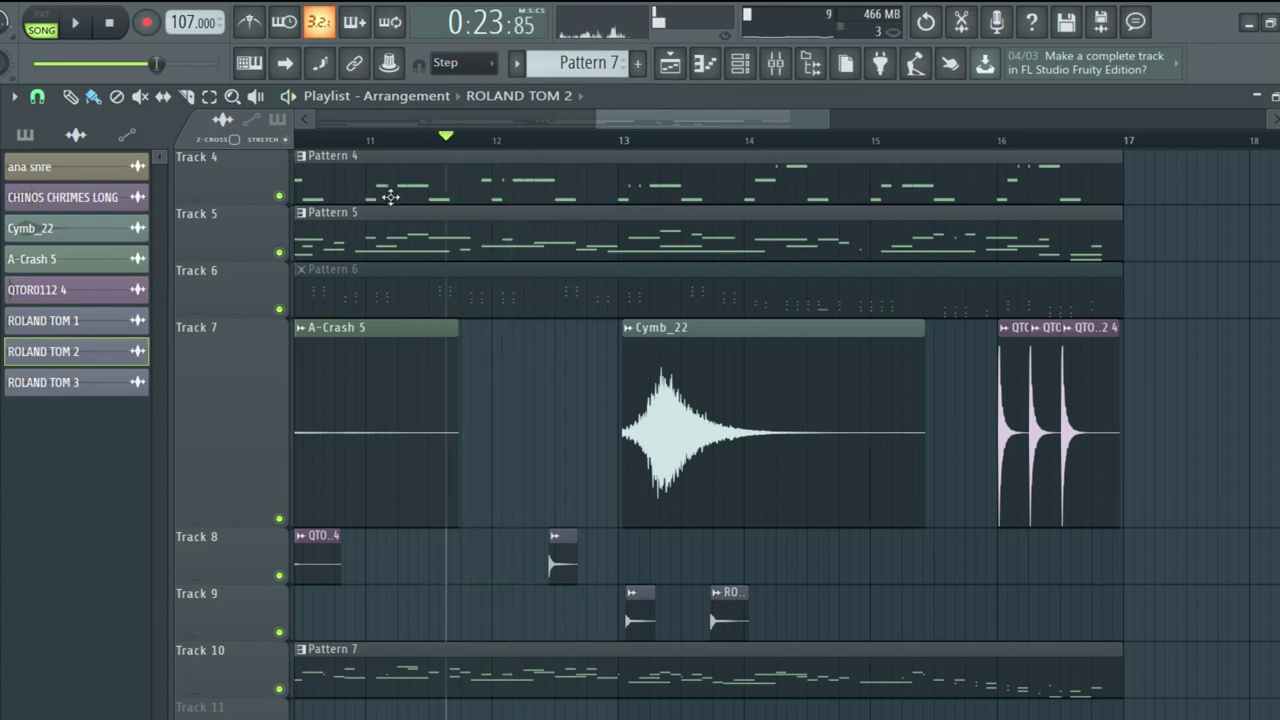
Step: Play from bar 11 and move the ROLAND TOM 1 clip on Track 8 earlier, to just after the start of bar 12
left_click(368, 140)
key("space")
scroll(571, 260, "up", 3)
left_click_drag(690, 560, 592, 560)
scroll(557, 151, "up", 5)
key("space")
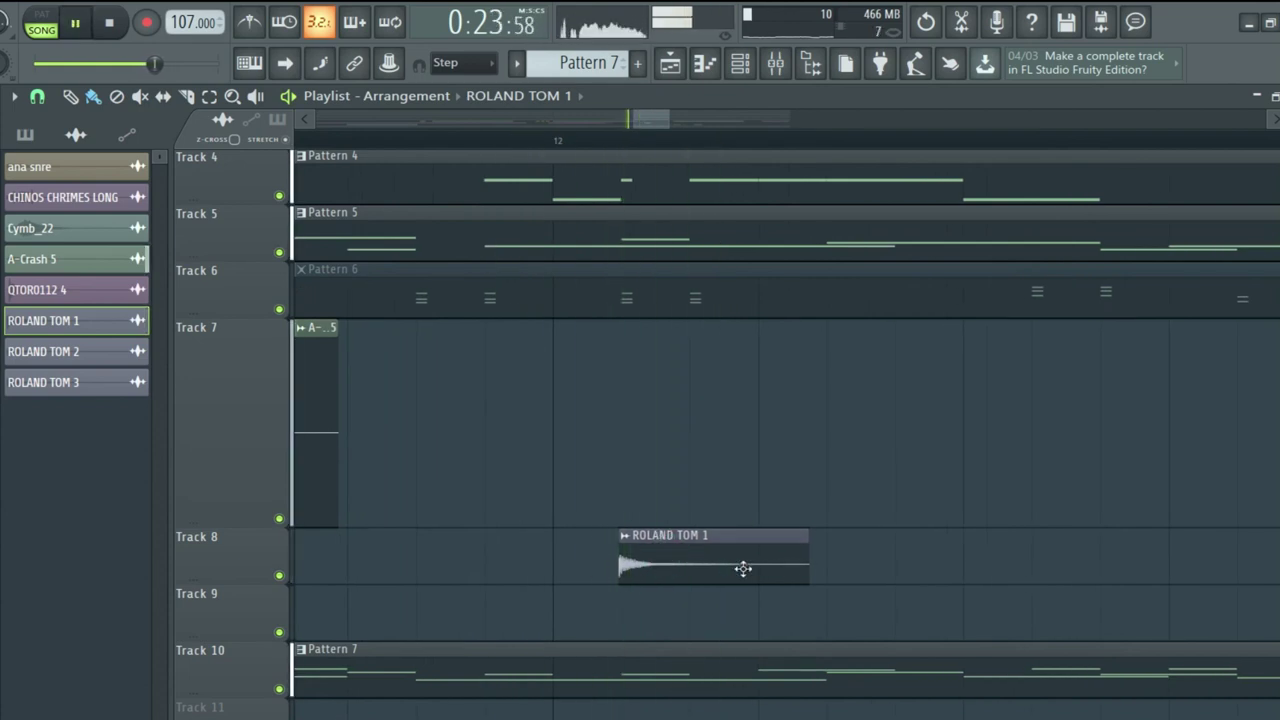
Step: Add two more ROLAND TOM 1 clips on Track 8, each overlapping the tail of the previous one, to form a three-hit roll
left_click(851, 571)
left_click(951, 622)
right_click(975, 617)
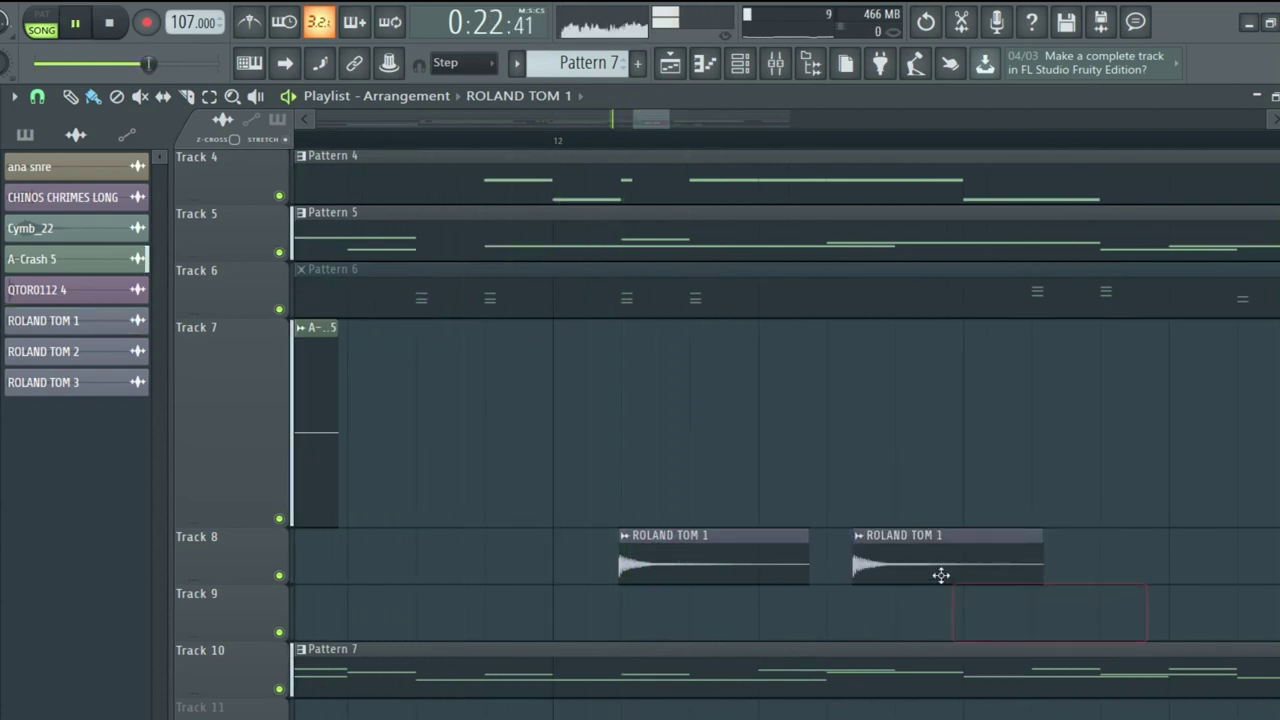
left_click_drag(937, 566, 866, 566)
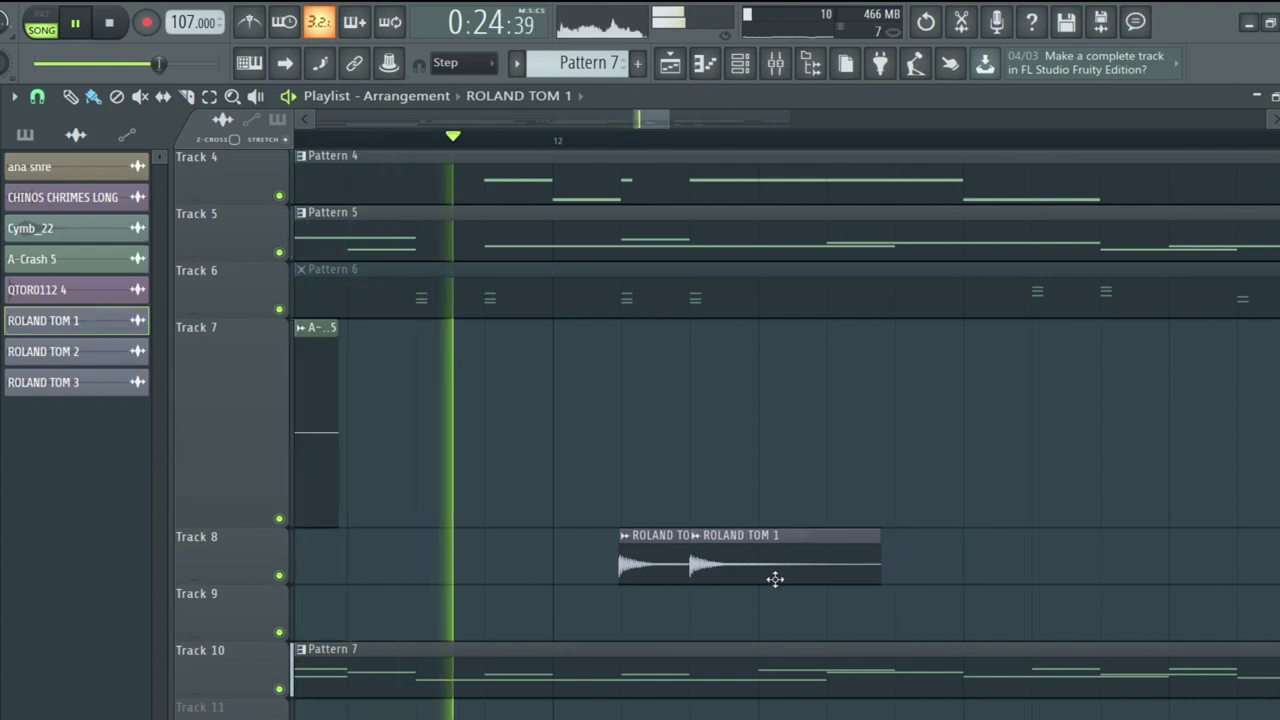
key("space")
key("space")
scroll(658, 155, "down", 3)
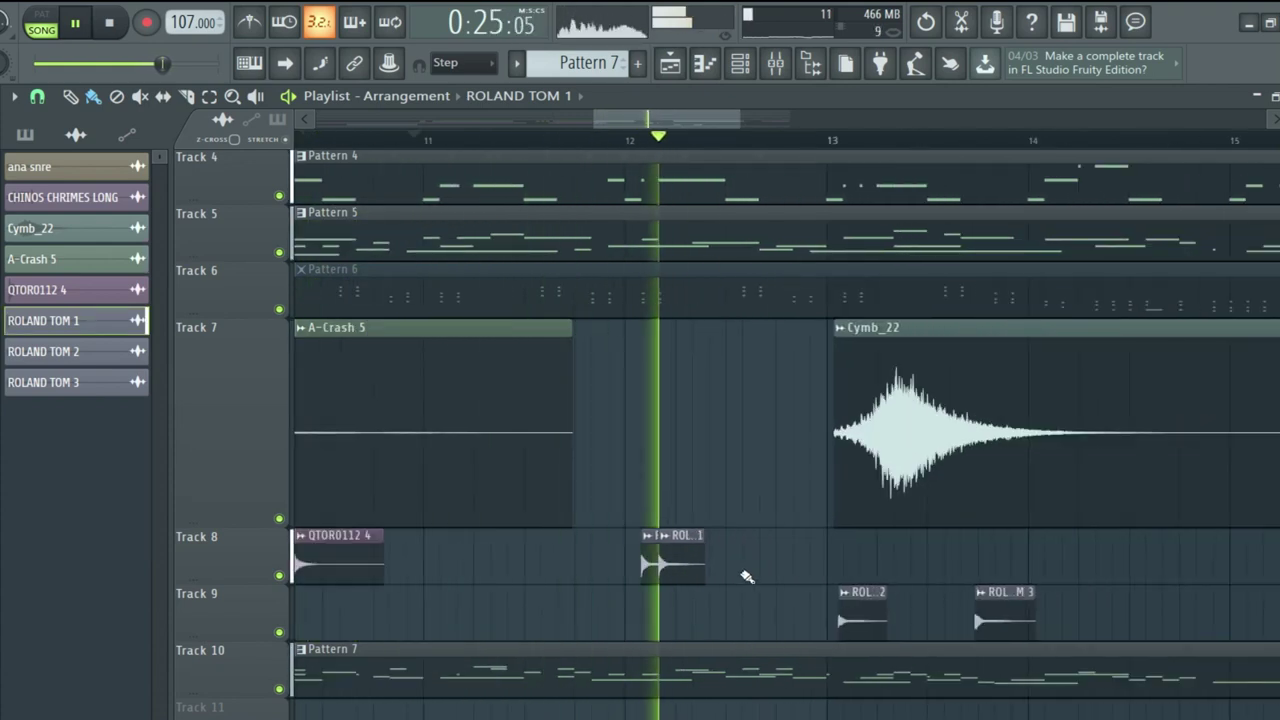
left_click(747, 577)
left_click_drag(753, 571, 696, 571)
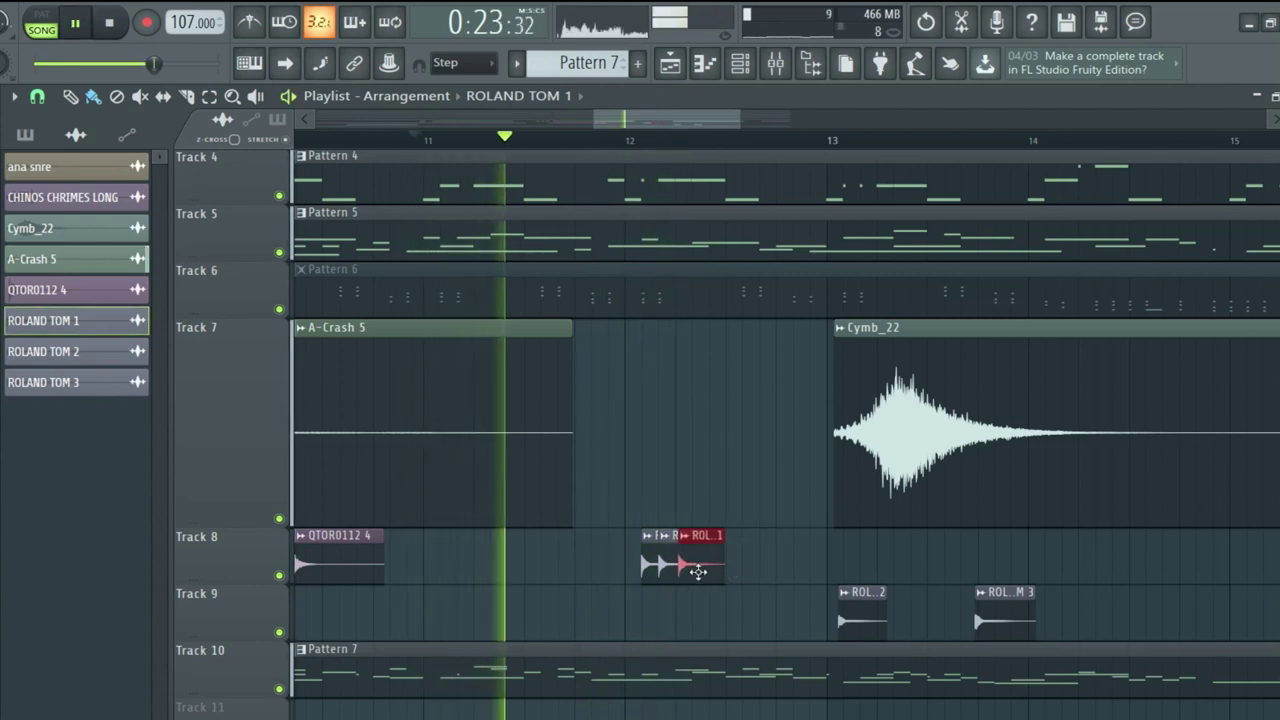
Step: Move ROLAND TOM 2 and ROLAND TOM 3 on Track 9 into bar 12 following the TOM 1 roll, and add a second clip of each
left_click_drag(853, 612, 729, 610)
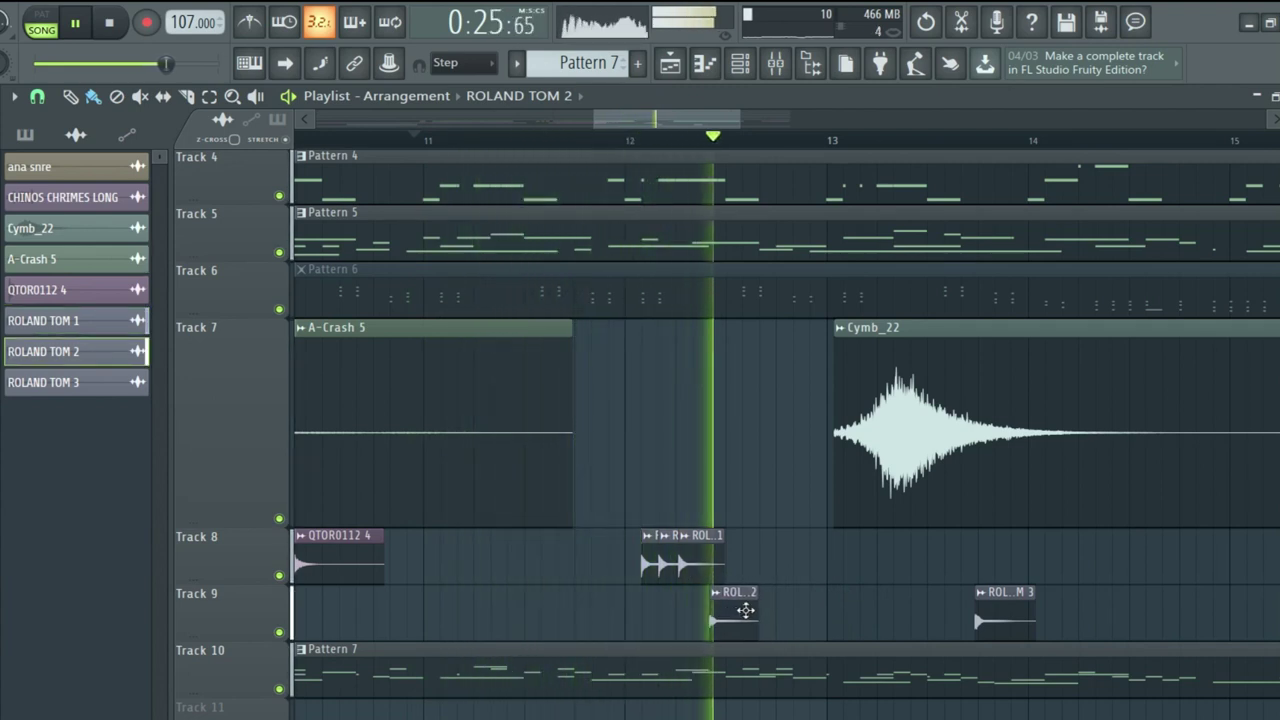
left_click_drag(786, 611, 749, 618)
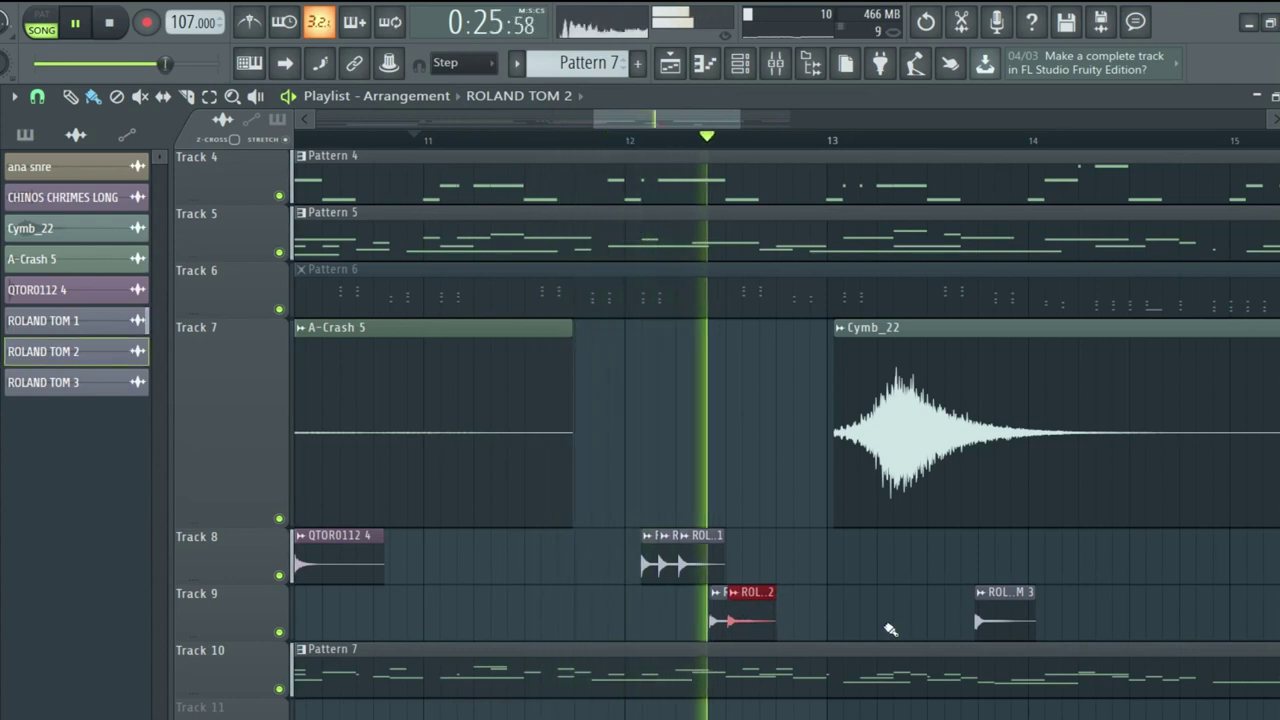
left_click_drag(986, 612, 793, 631)
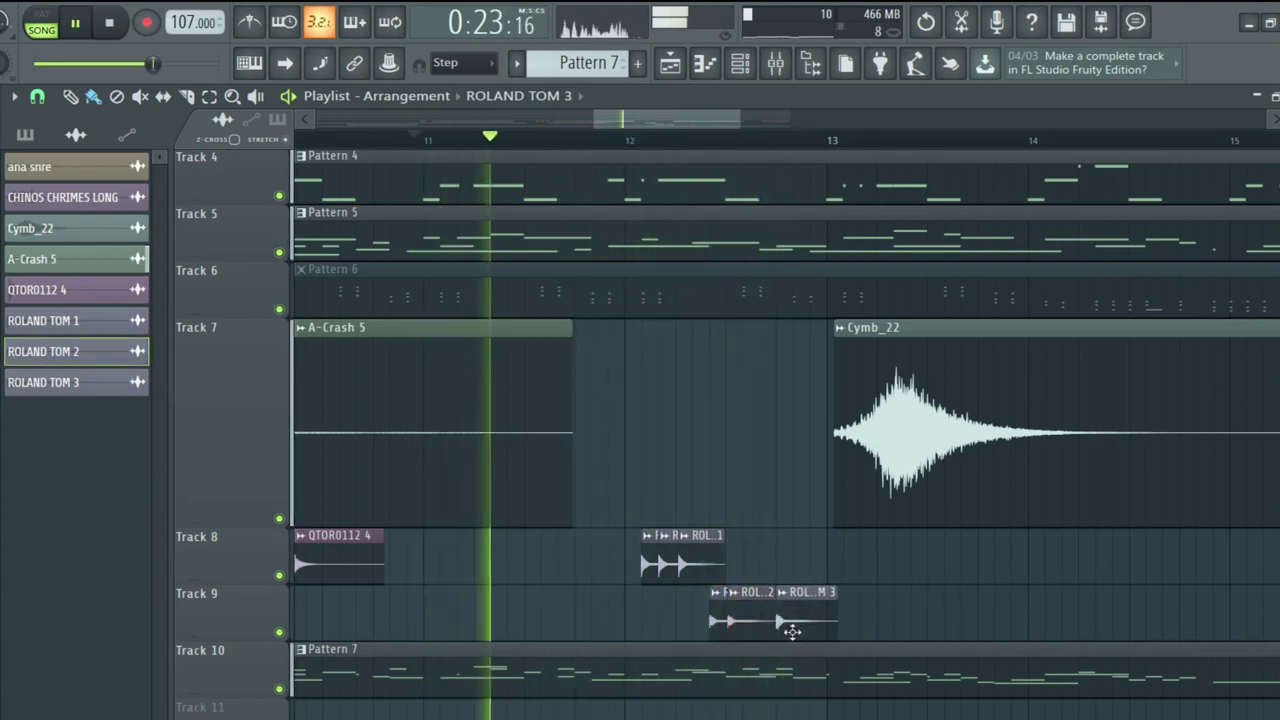
left_click(870, 613)
left_click_drag(888, 607, 846, 617)
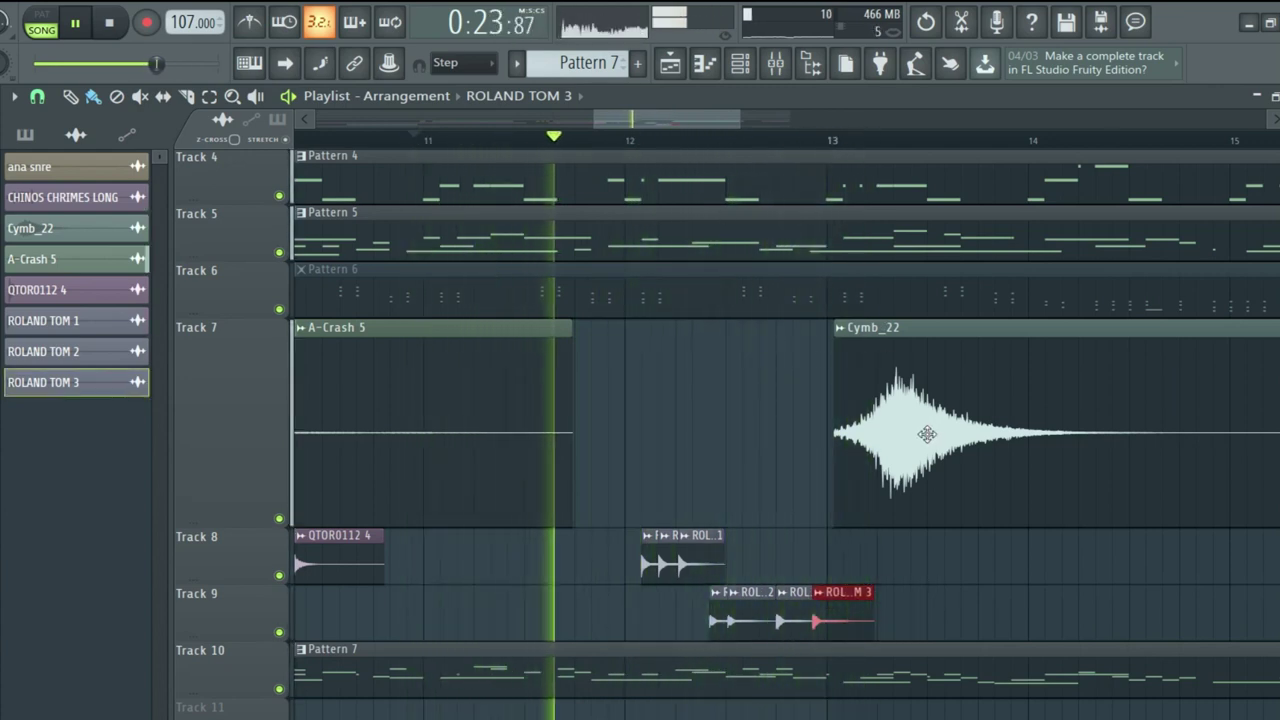
Step: Move the Cymb_22 clip on Track 7 earlier to start shortly before bar 13 and play the fill
key("space")
left_click_drag(929, 420, 885, 420)
key("space")
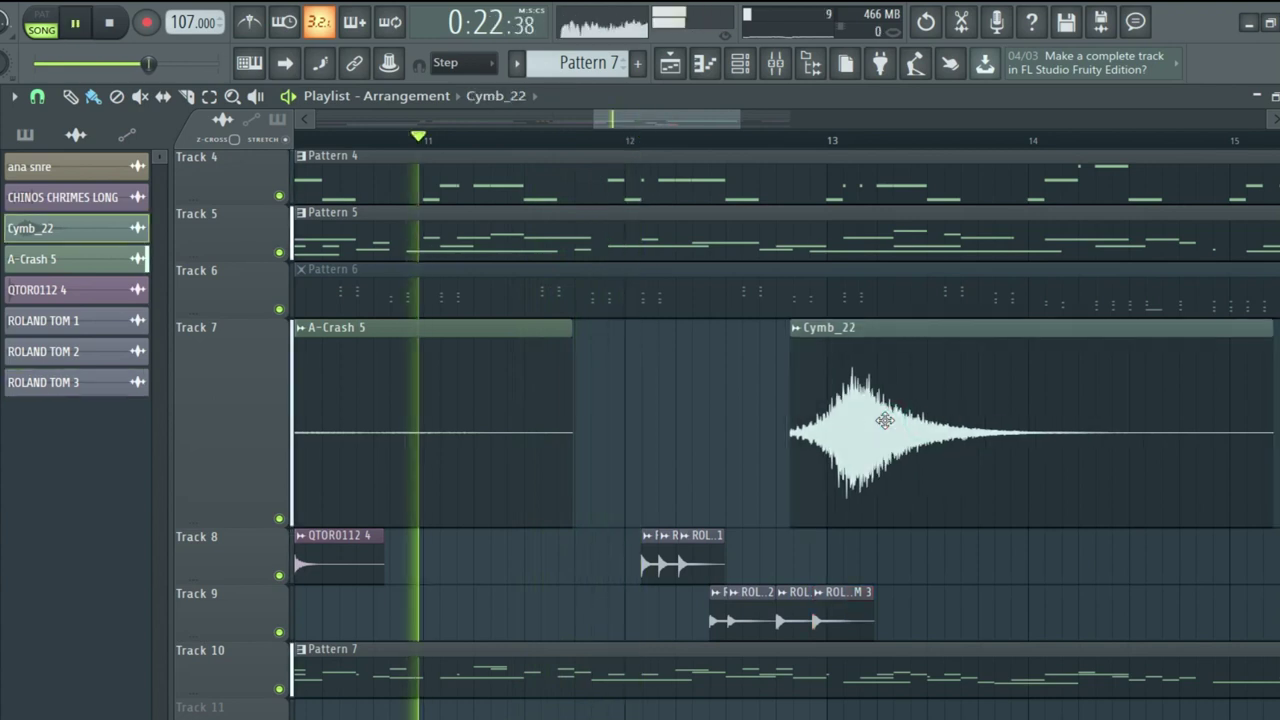
scroll(764, 128, "down", 2)
scroll(762, 146, "down", 2)
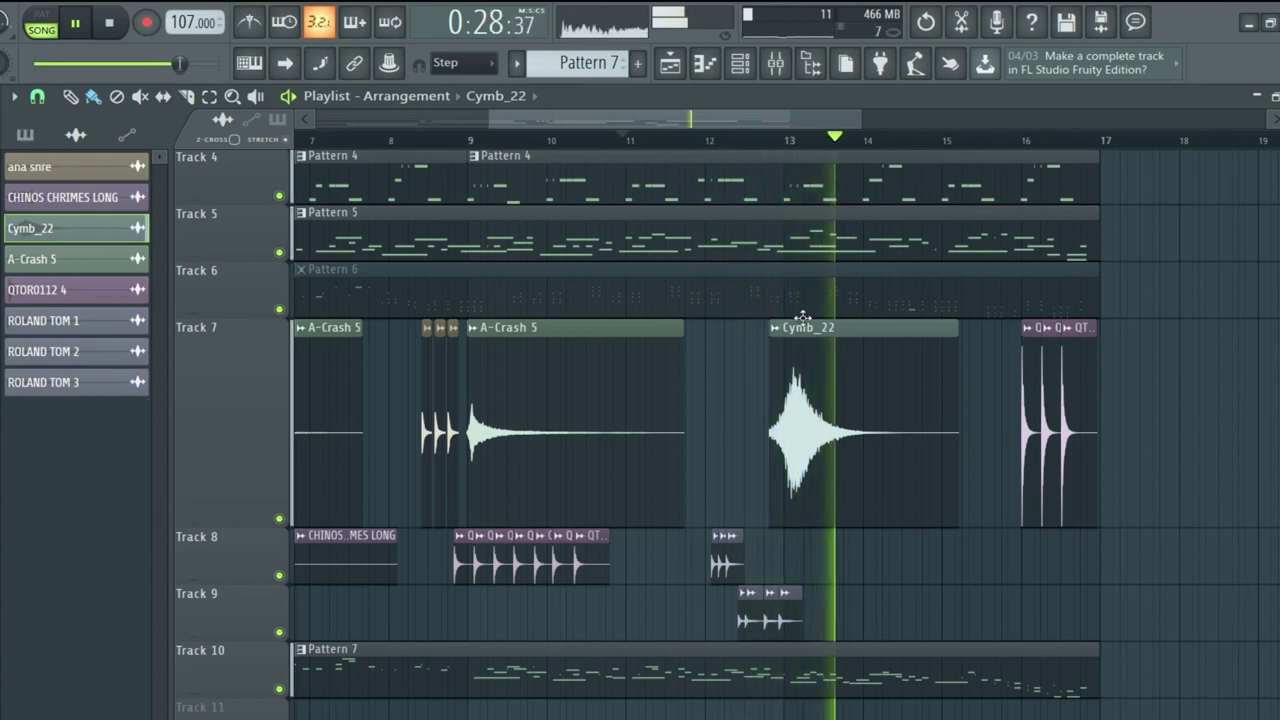
Step: Nudge the Cymb_22 clip on Track 7 slightly earlier, bringing its swell closer to the start of bar 13, and replay it
key("space")
key("space")
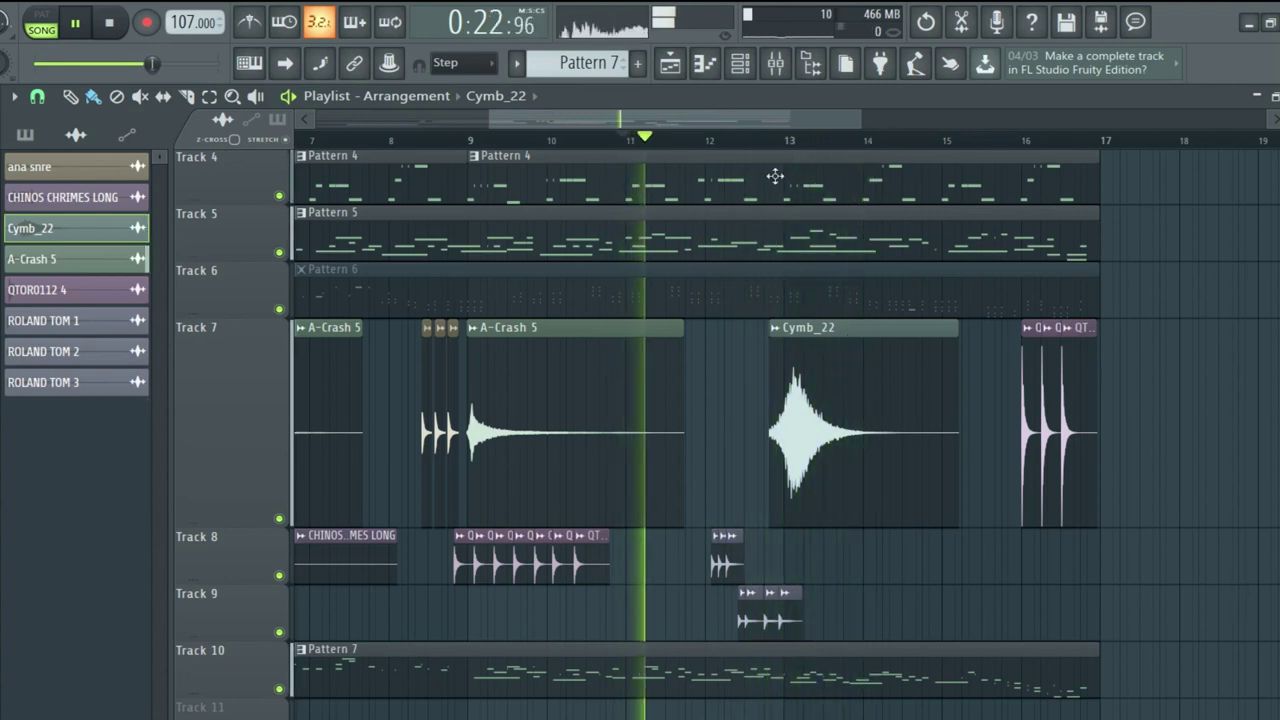
scroll(780, 137, "up", 4)
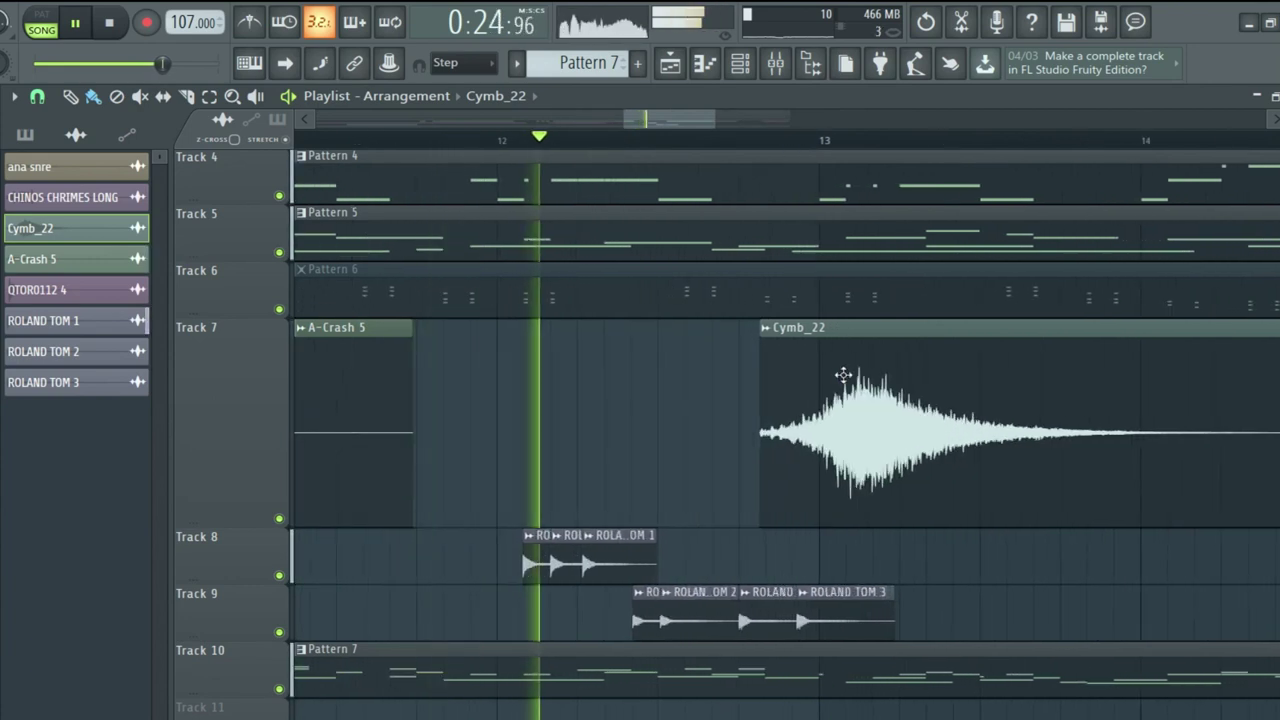
key("space")
key("space")
left_click_drag(845, 378, 850, 420)
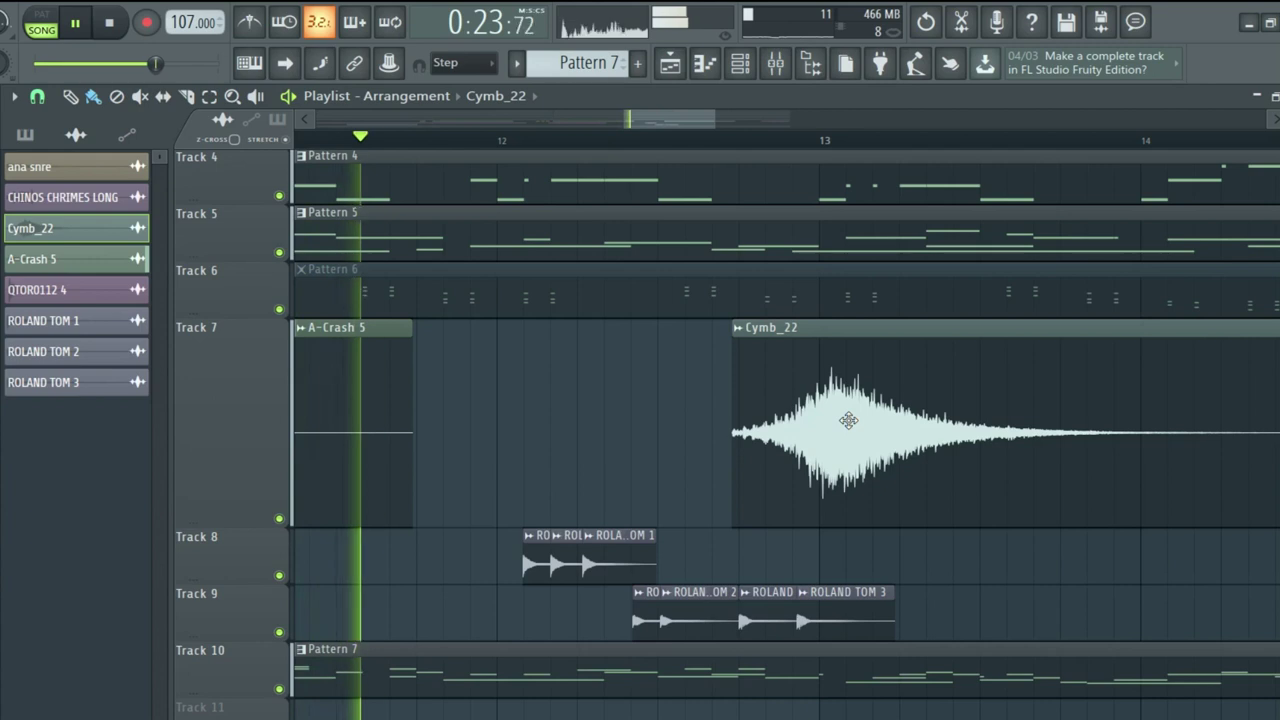
scroll(766, 150, "down", 6)
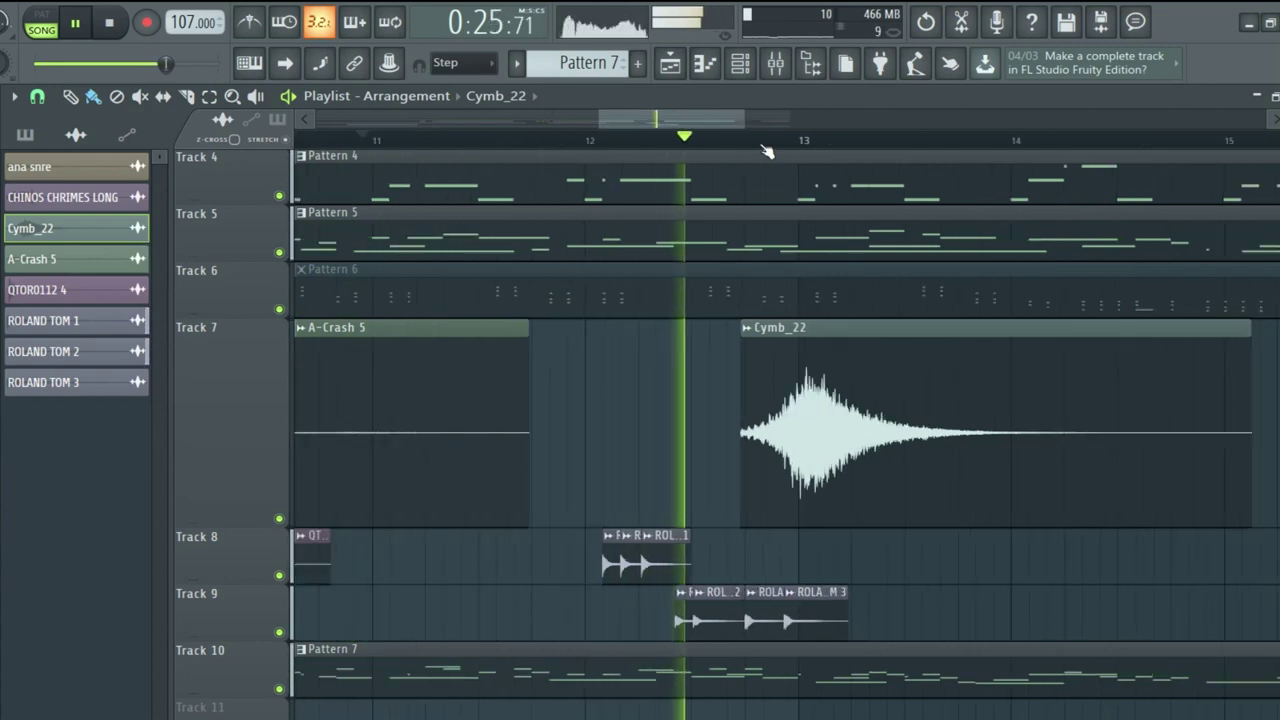
scroll(766, 150, "down", 2)
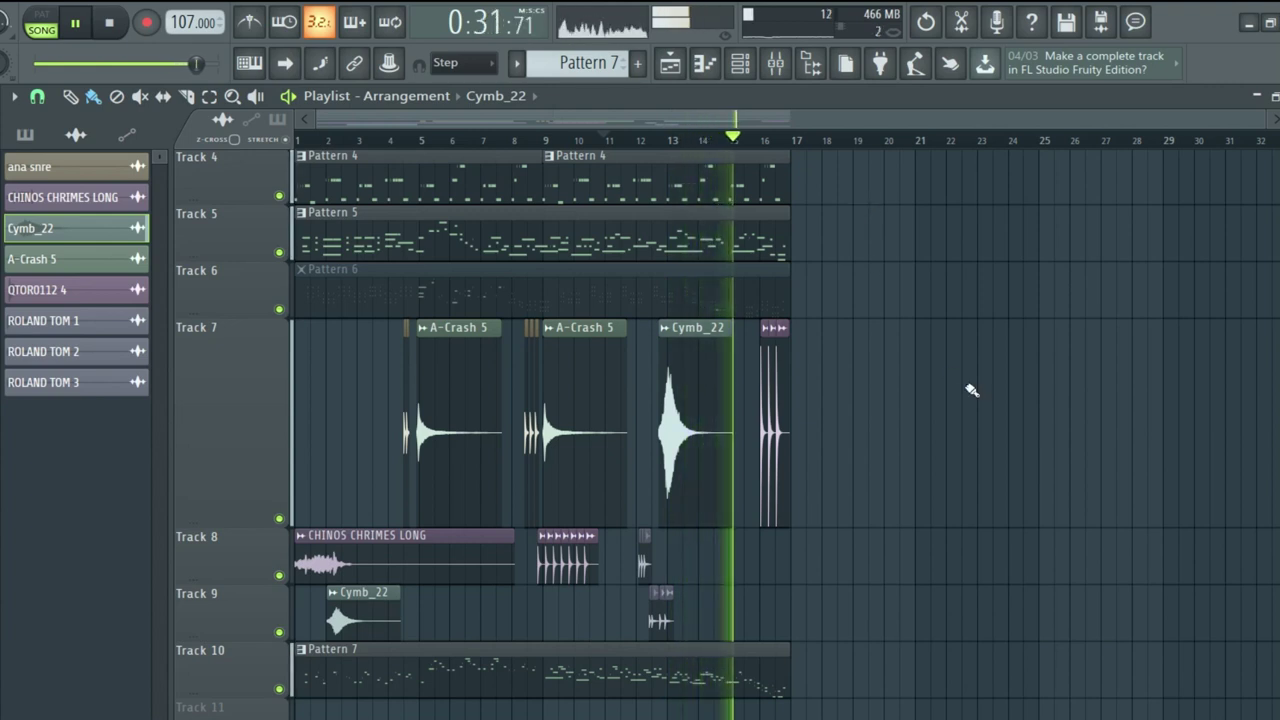
Step: Unmute the Pattern 6 clip on Track 6 and play the arrangement from the beginning
scroll(587, 386, "up", 2)
left_click(140, 96)
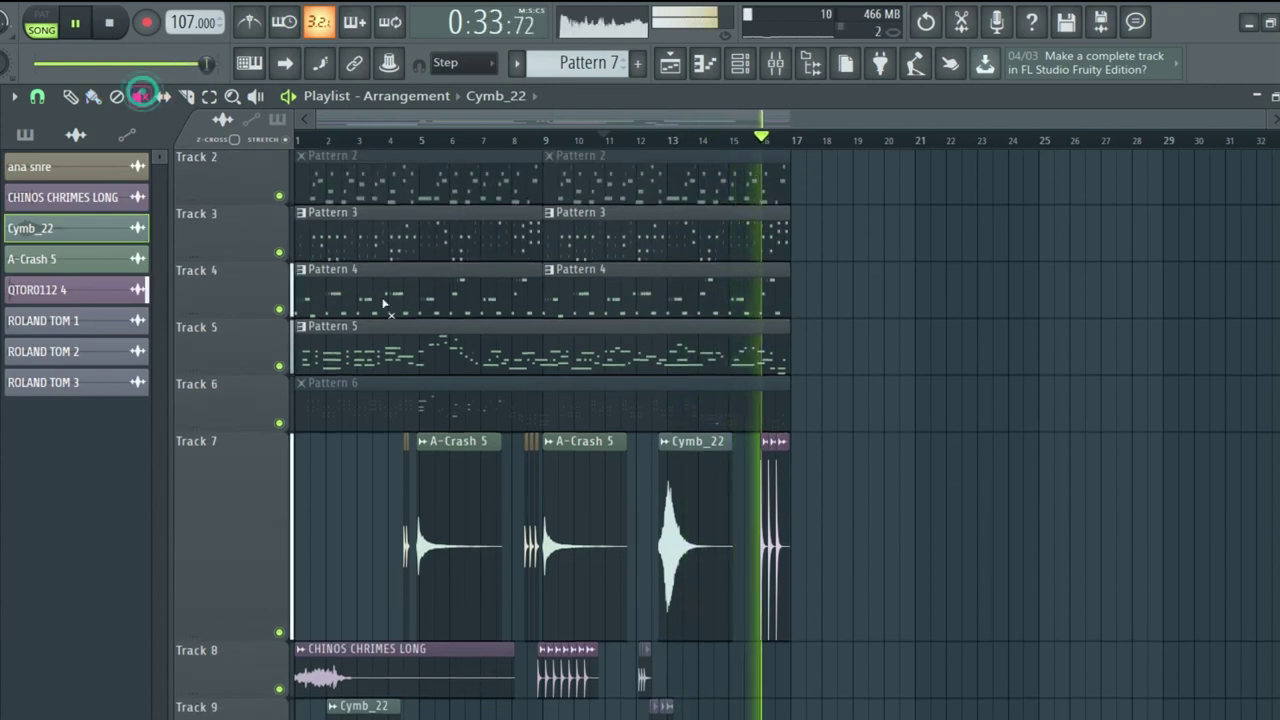
left_click(534, 402)
scroll(1097, 419, "down", 2)
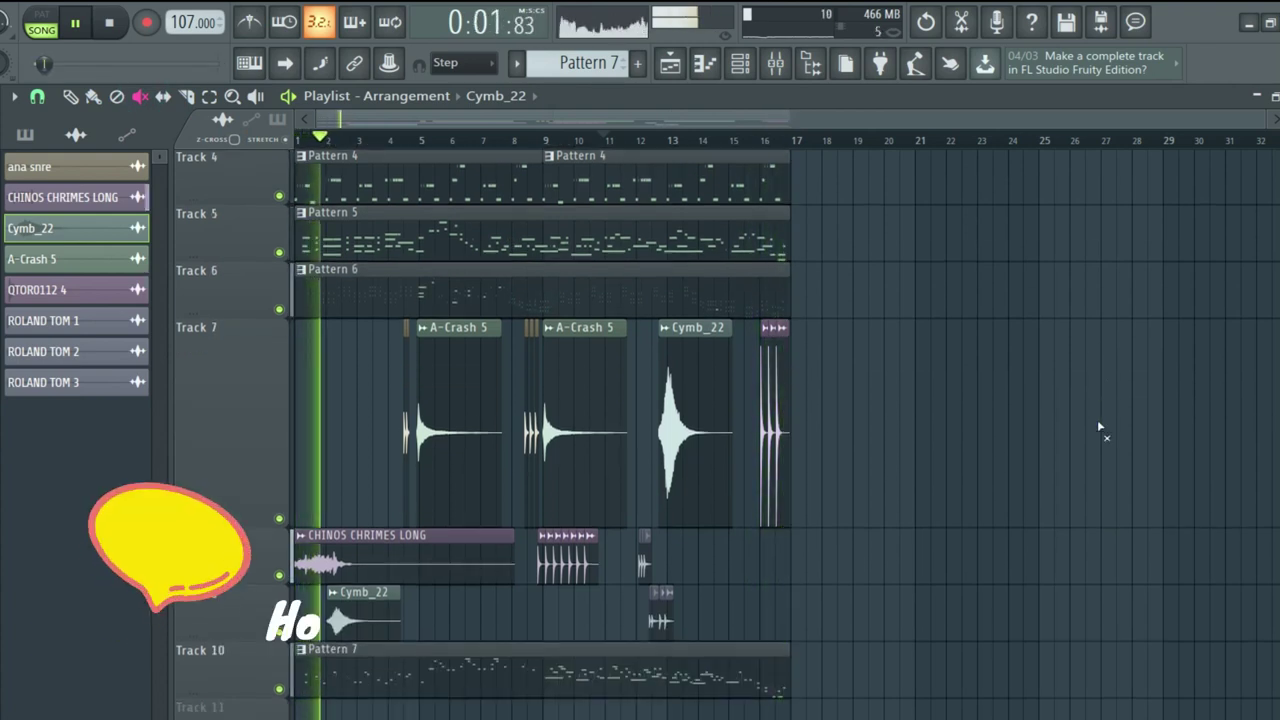
scroll(1098, 423, "up", 3)
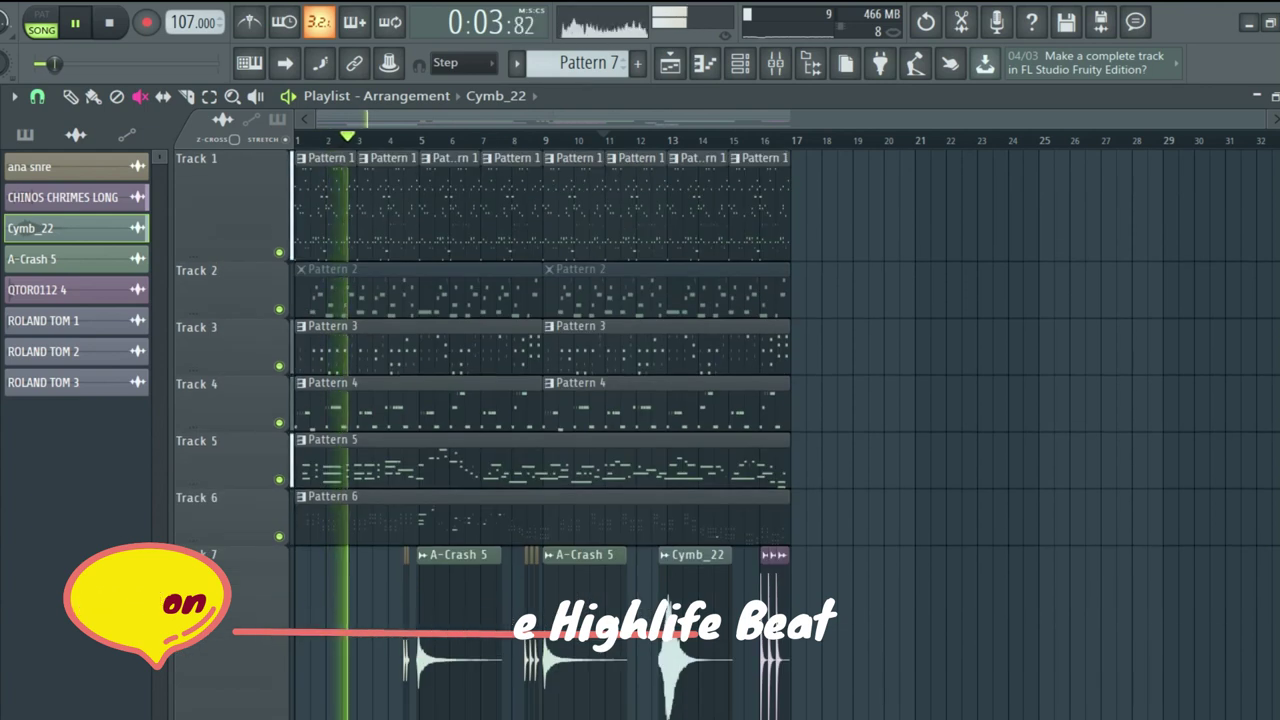
scroll(1274, 455, "down", 2)
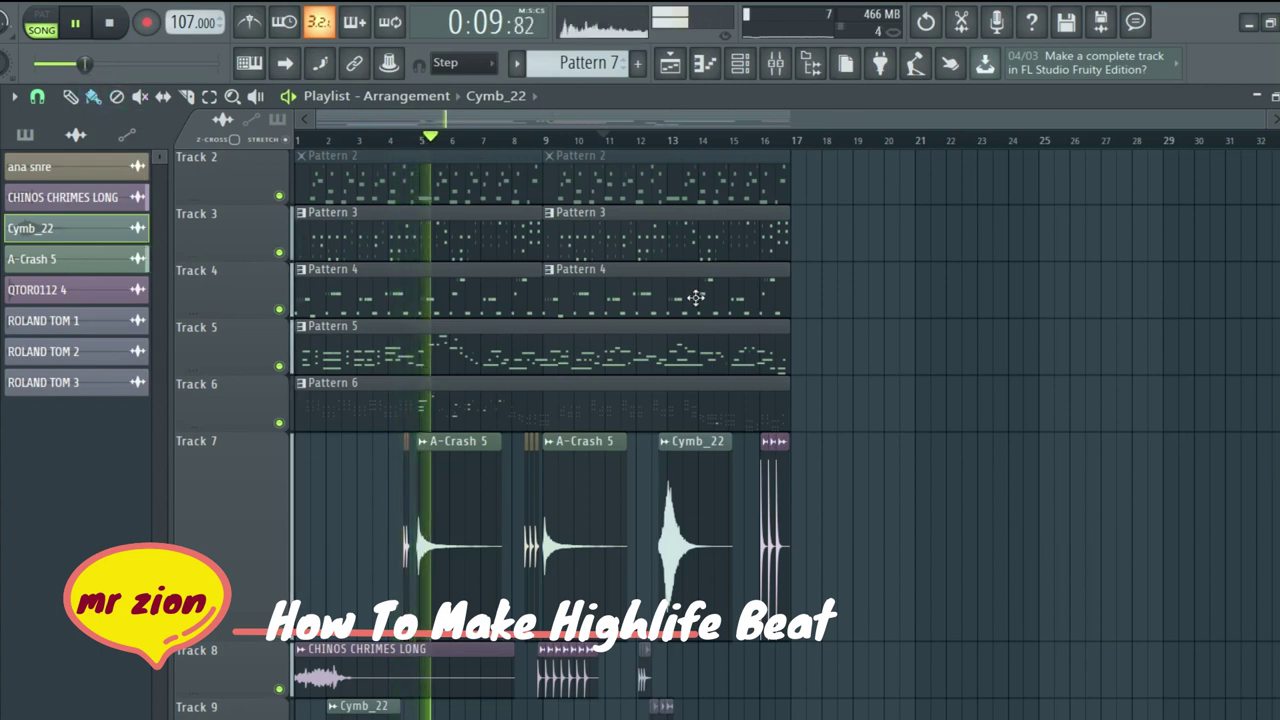
Step: Solo the Super Quartet and Purity tracks in the Mixer to hear them during playback, and return to the Playlist
left_click(776, 63)
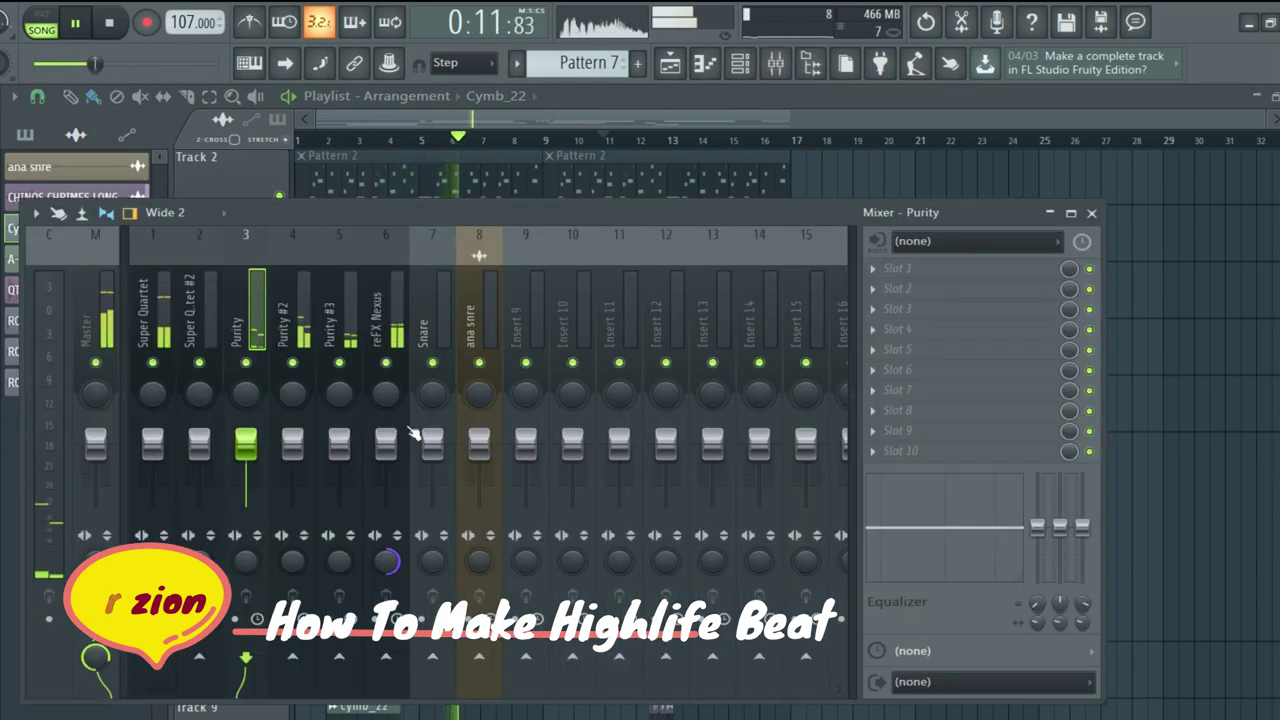
right_click(151, 363)
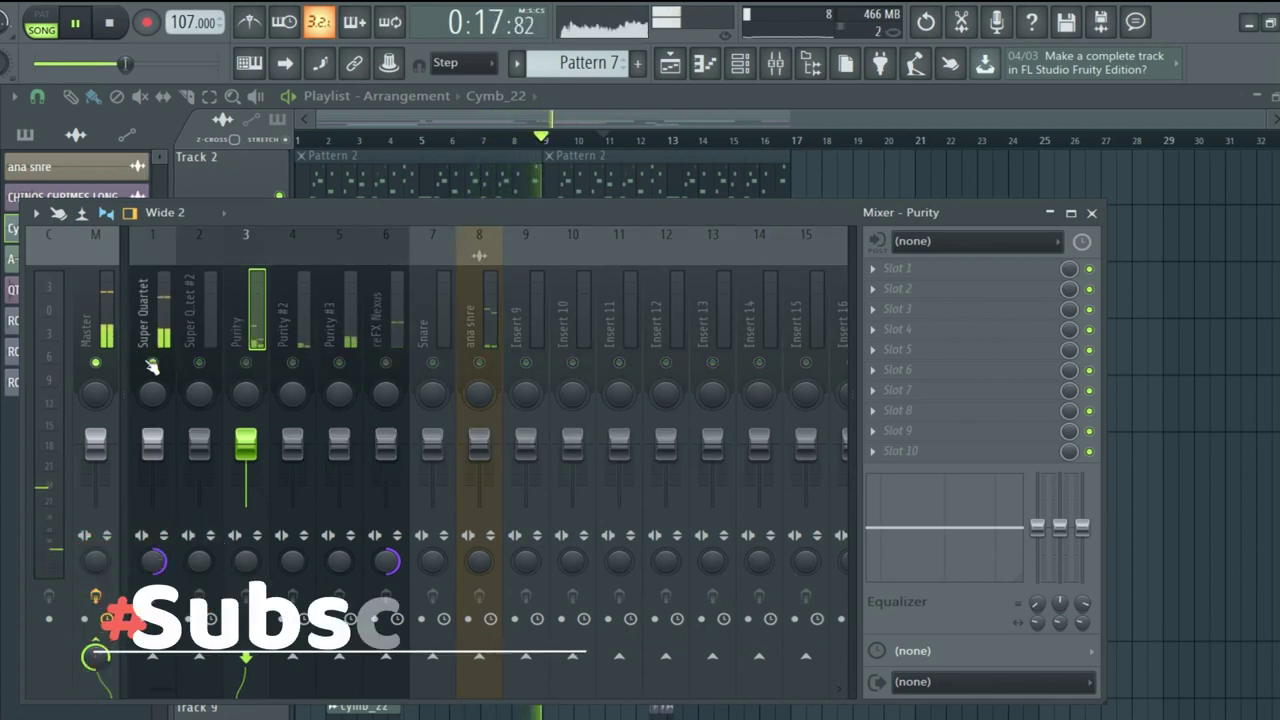
right_click(246, 364)
left_click(674, 66)
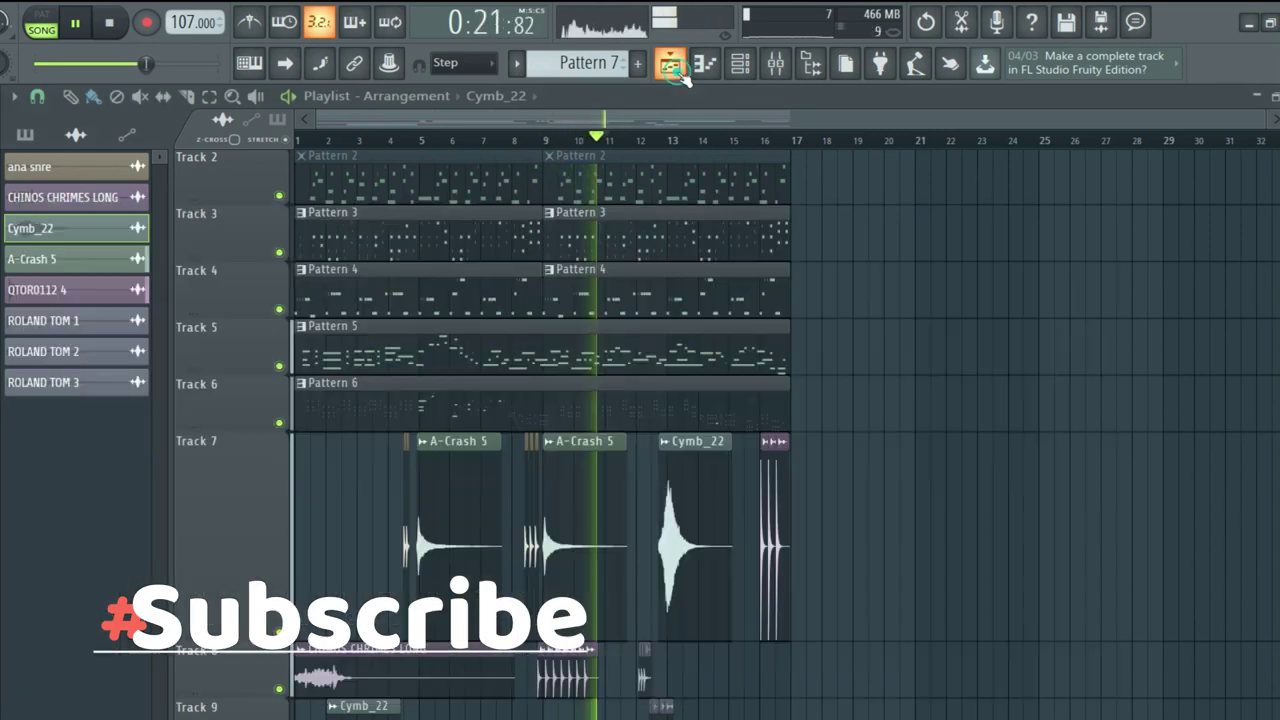